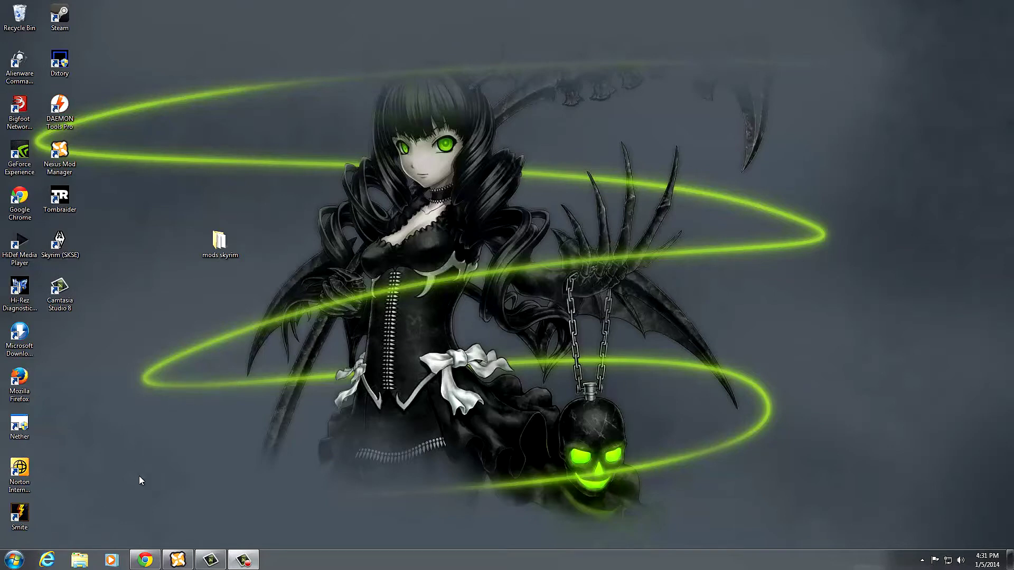
Open the Program Files (x86) folder on Local Disk (C:) in Windows Explorer.
click(14, 559)
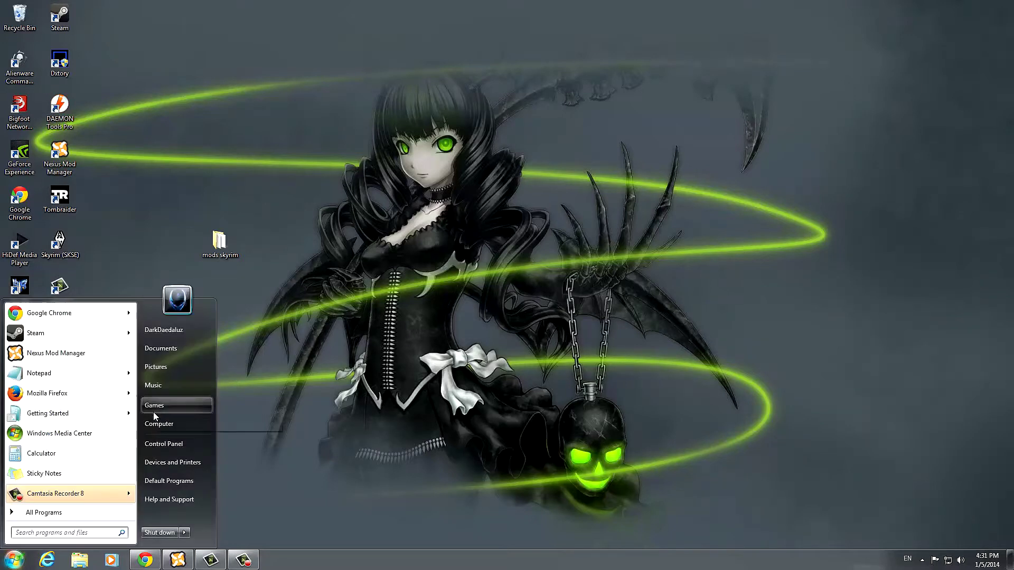
click(163, 425)
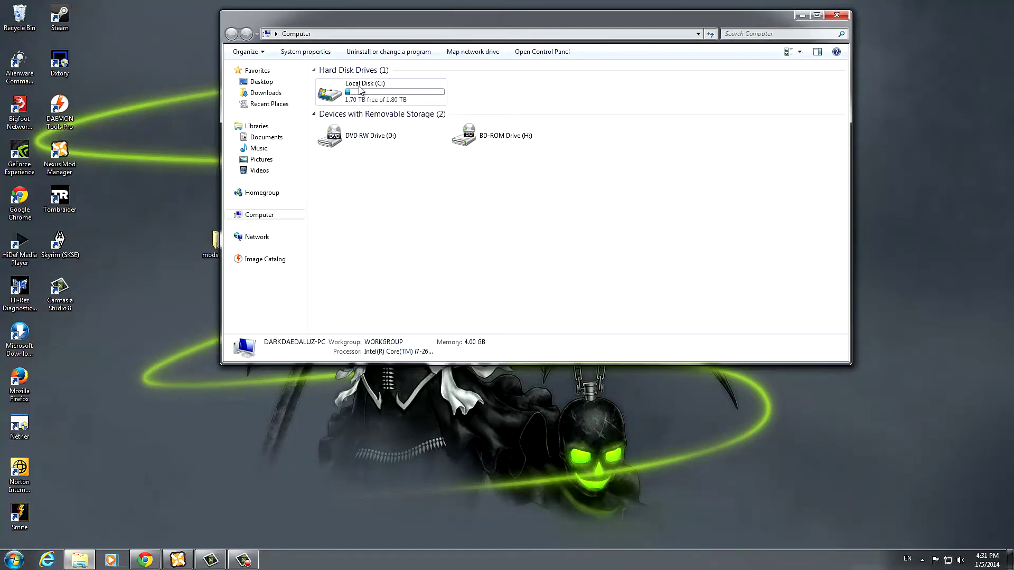
double_click(349, 94)
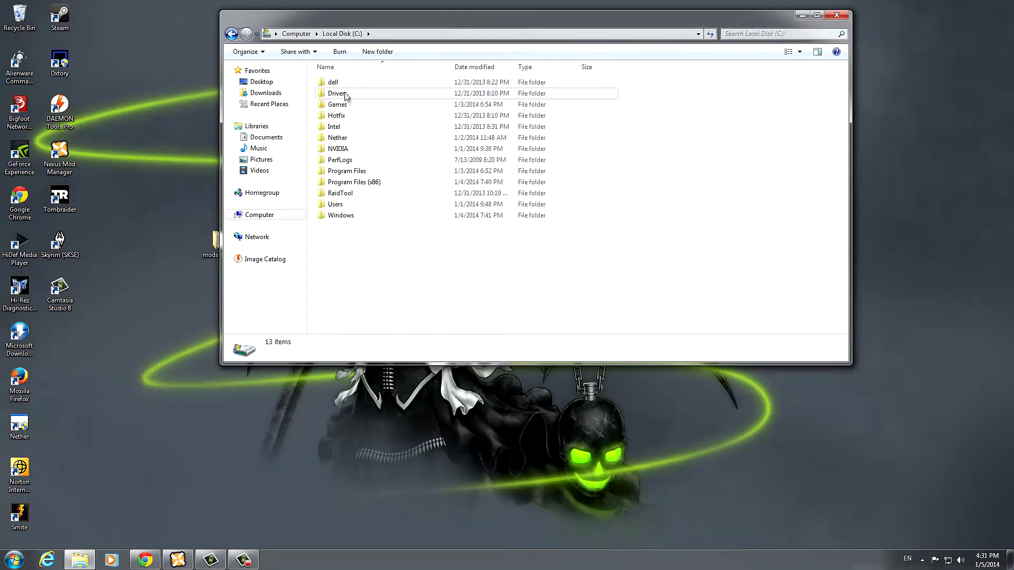
double_click(370, 183)
Go to the Skyrim installation folder through Steam, SteamApps and common.
scroll(374, 201, down, 4)
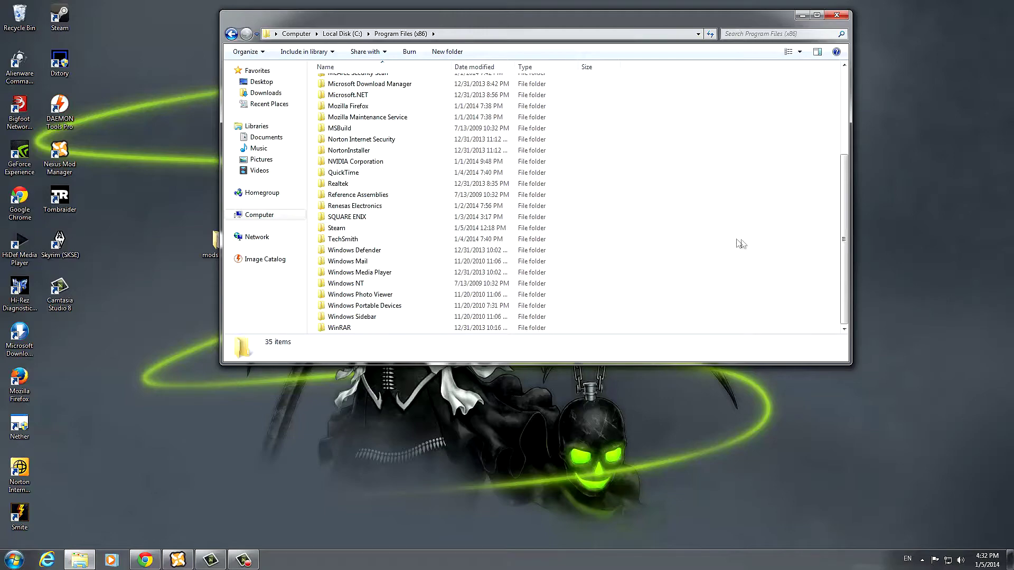
scroll(741, 243, up, 4)
mouse_move(843, 157)
mouse_down()
mouse_move(840, 238)
mouse_move(842, 156)
mouse_up()
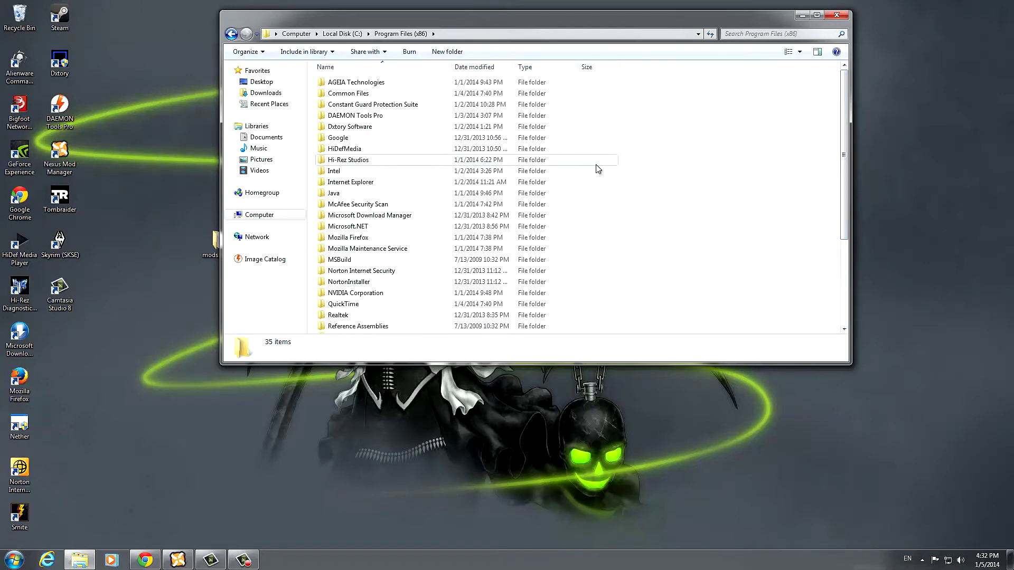
scroll(567, 204, down, 4)
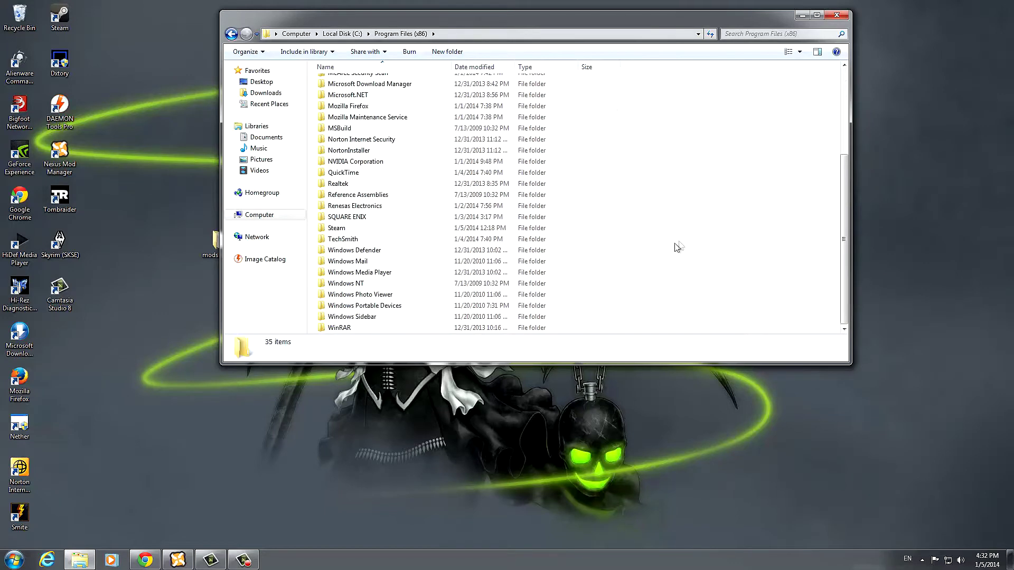
double_click(338, 227)
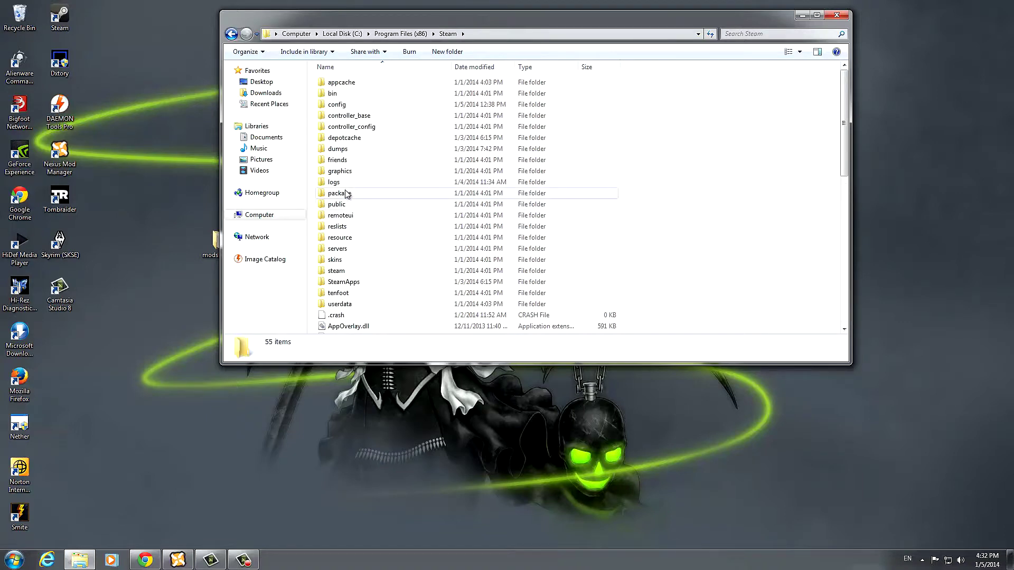
double_click(343, 284)
double_click(340, 83)
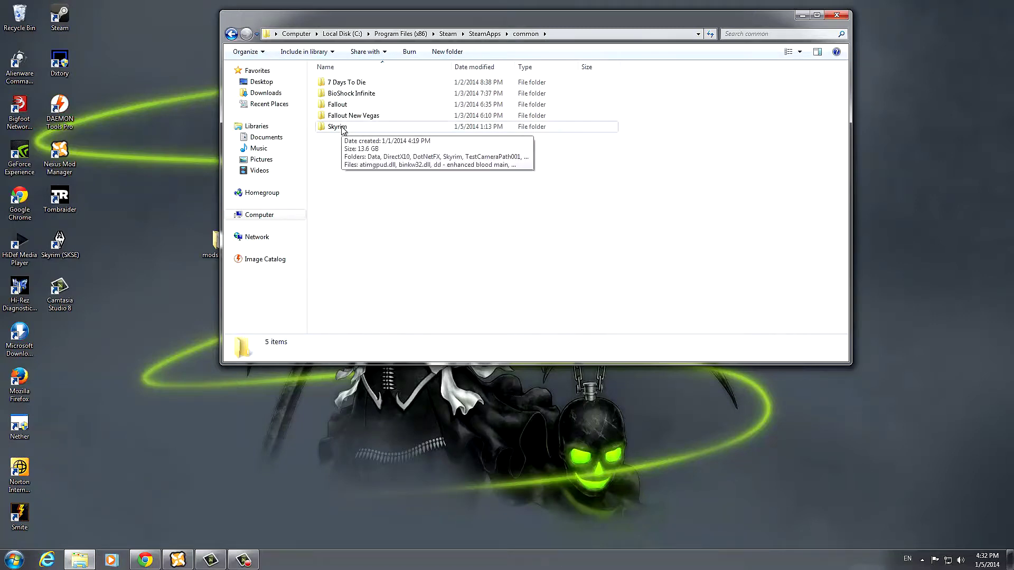
double_click(343, 128)
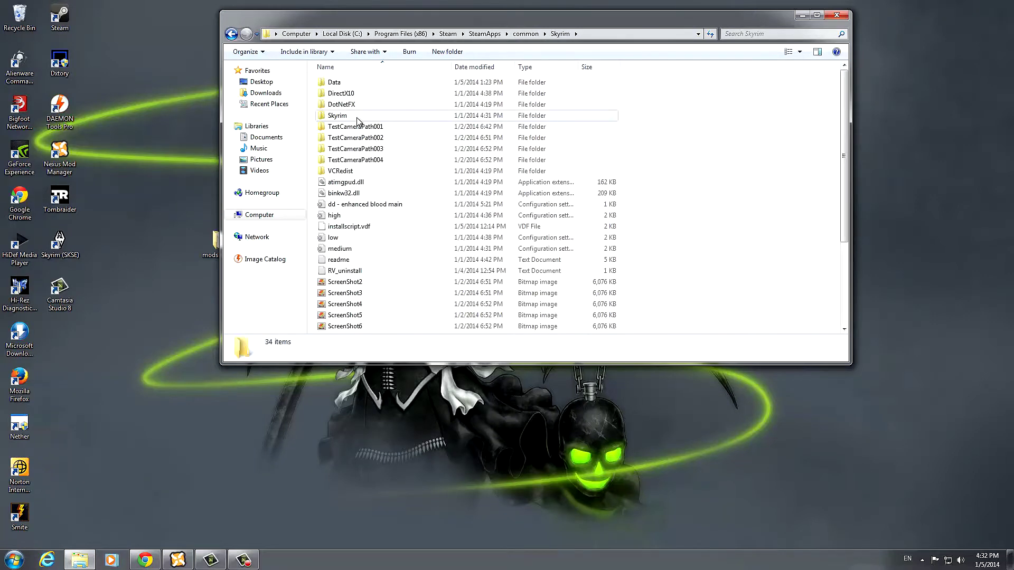
Examine the contents of Skyrim's Data folder, including its mod files, and return to the Skyrim folder.
double_click(356, 83)
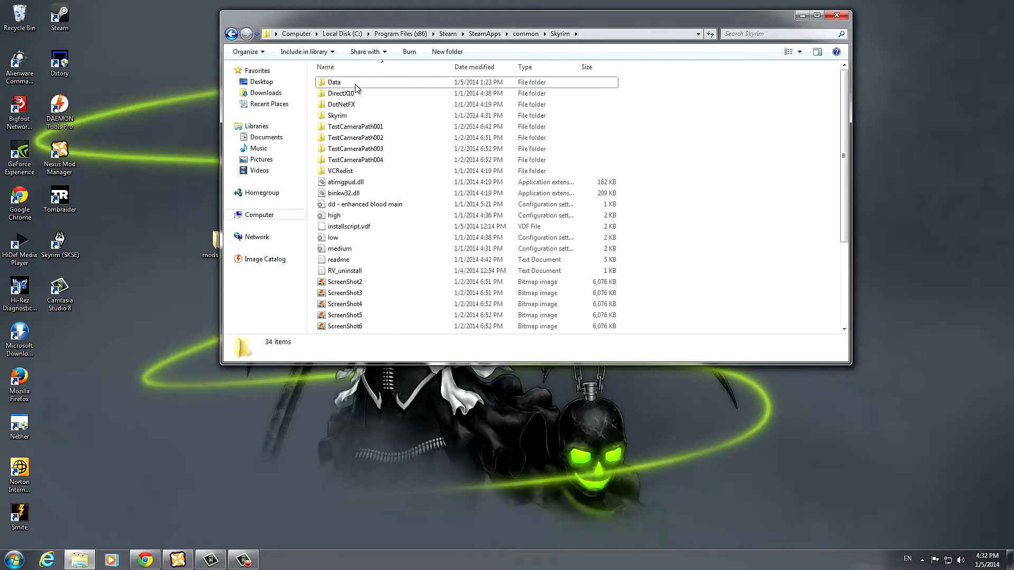
click(231, 33)
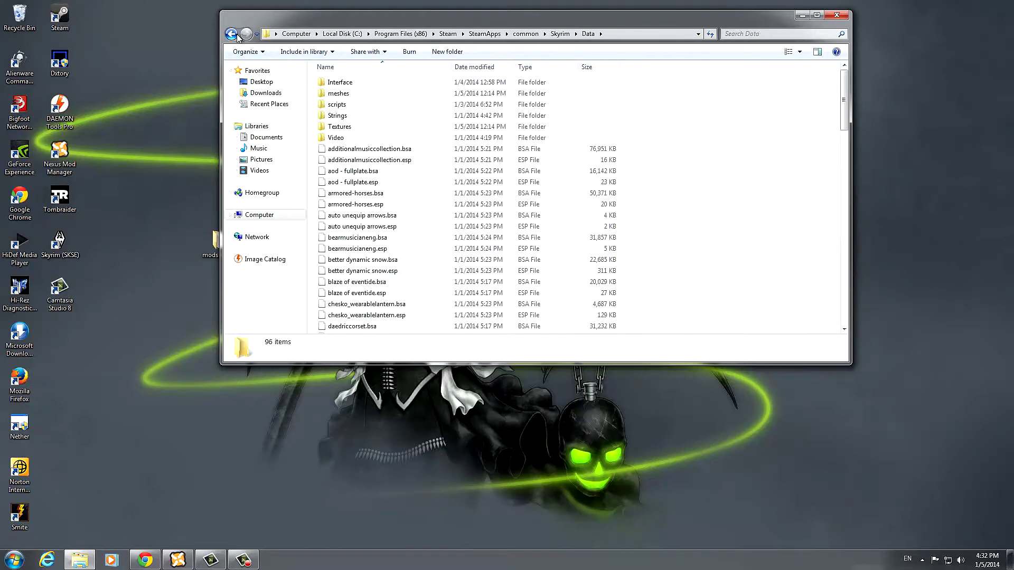
double_click(335, 83)
scroll(691, 163, down, 4)
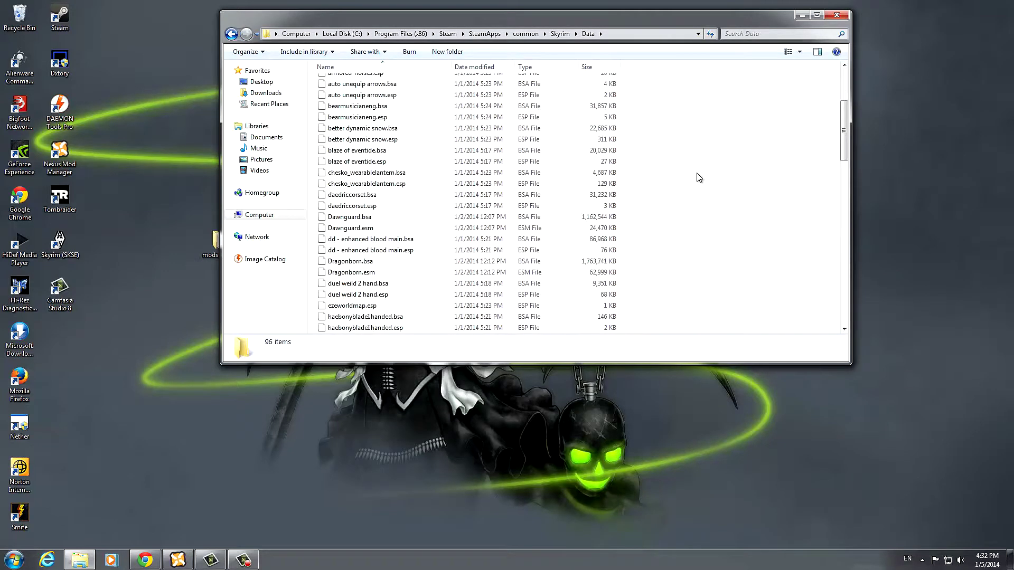
scroll(698, 179, down, 4)
scroll(700, 182, up, 4)
scroll(701, 181, up, 4)
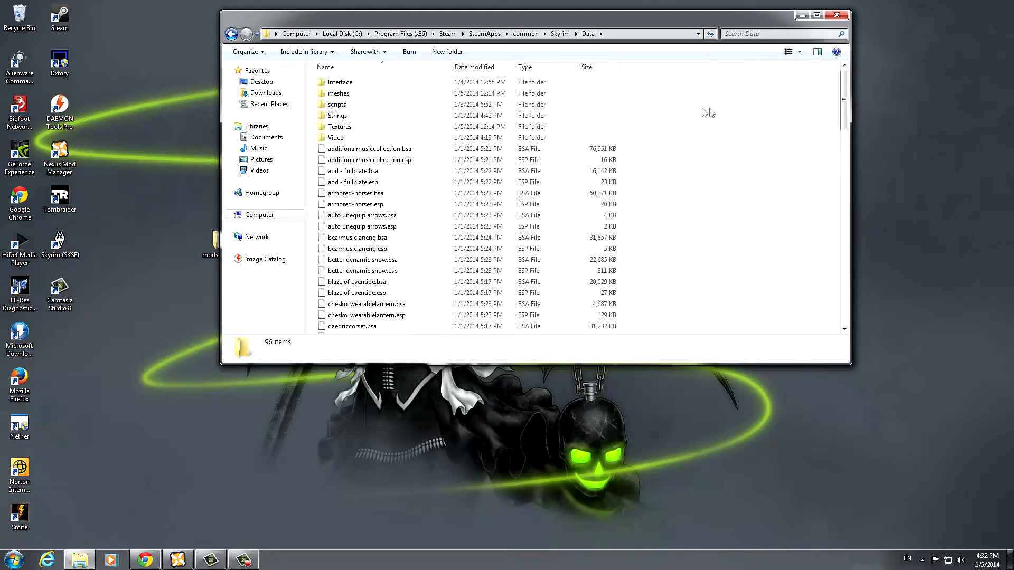
click(232, 34)
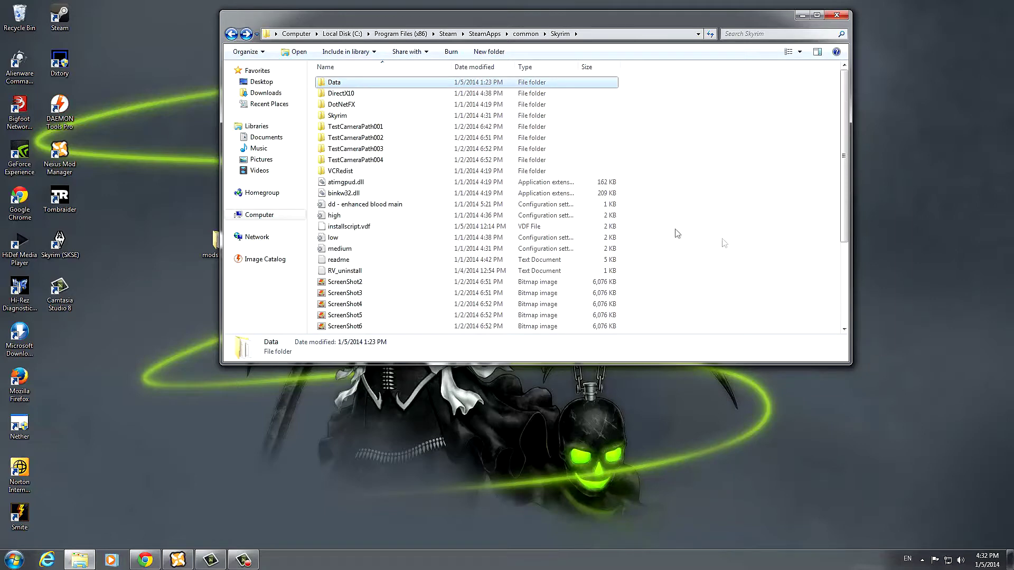
Open the skyrim folder inside my games in the Documents library.
click(262, 137)
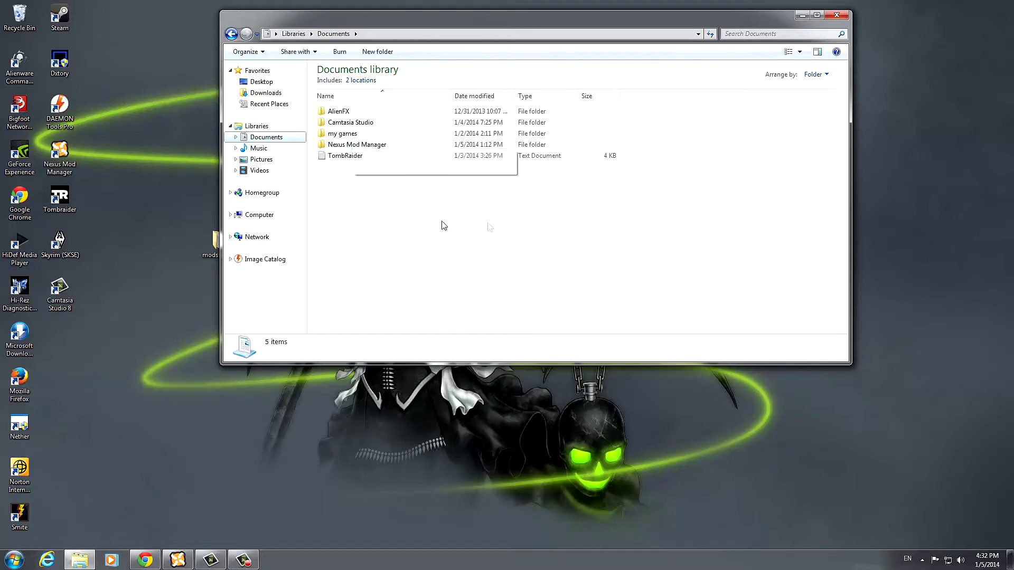
double_click(353, 134)
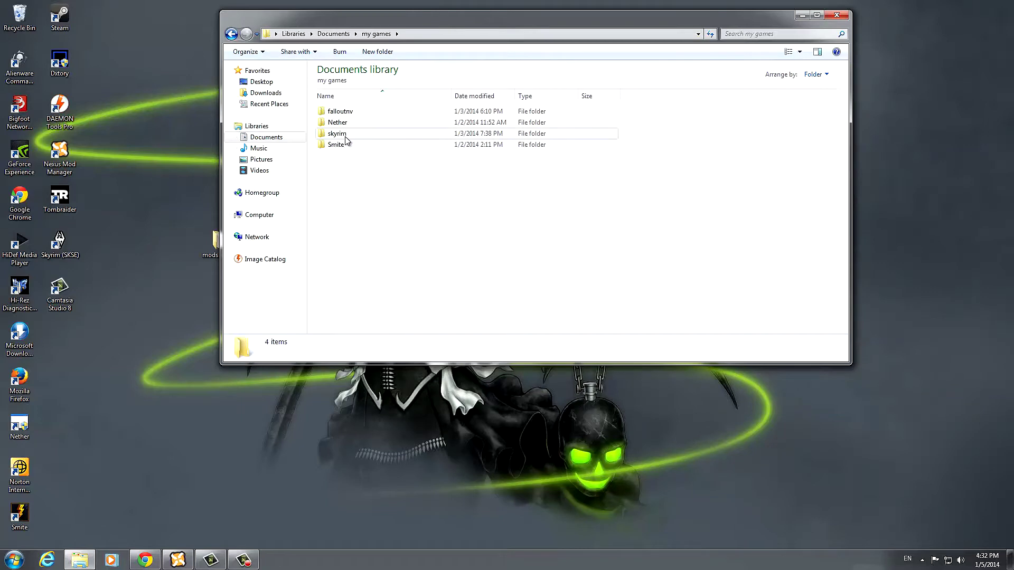
double_click(346, 139)
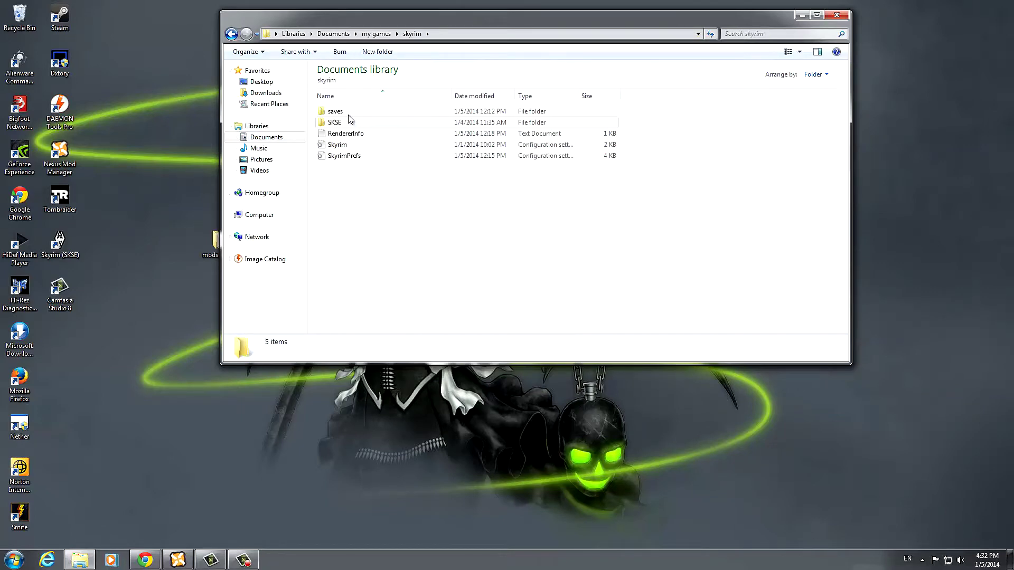
View the Skyrim and SkyrimPrefs configuration files one after the other, closing each, and close the Explorer window.
double_click(345, 145)
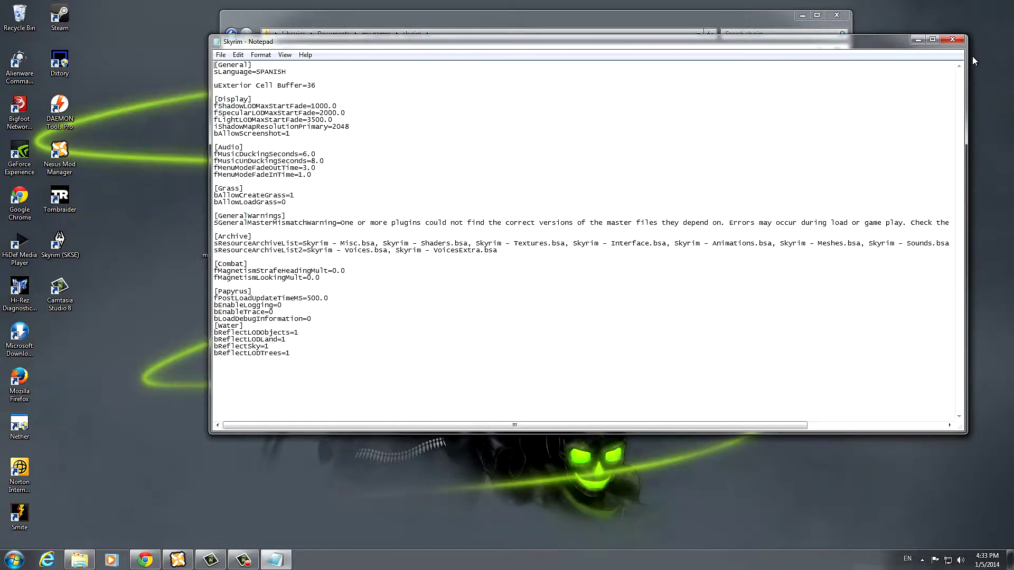
click(953, 40)
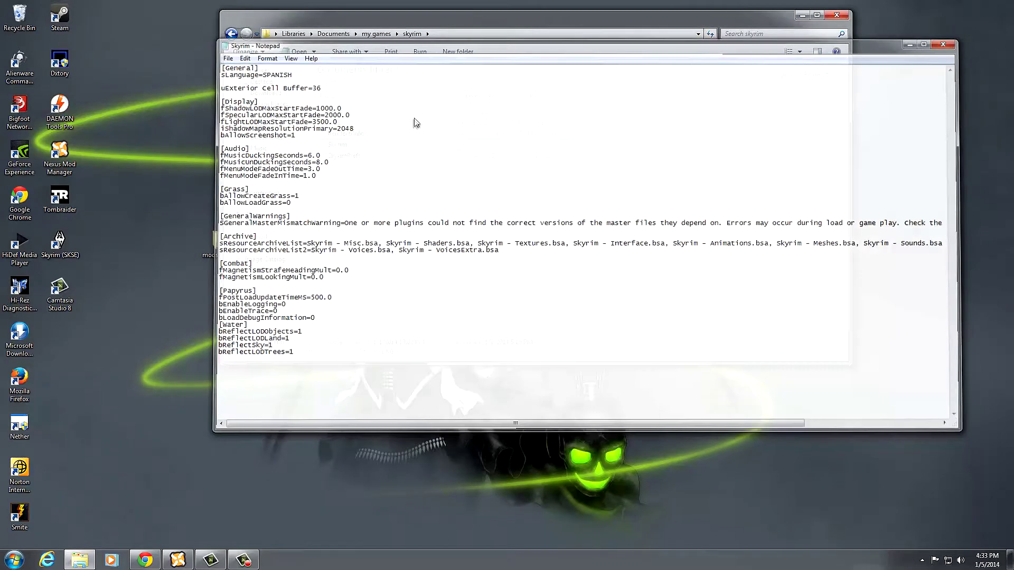
double_click(344, 157)
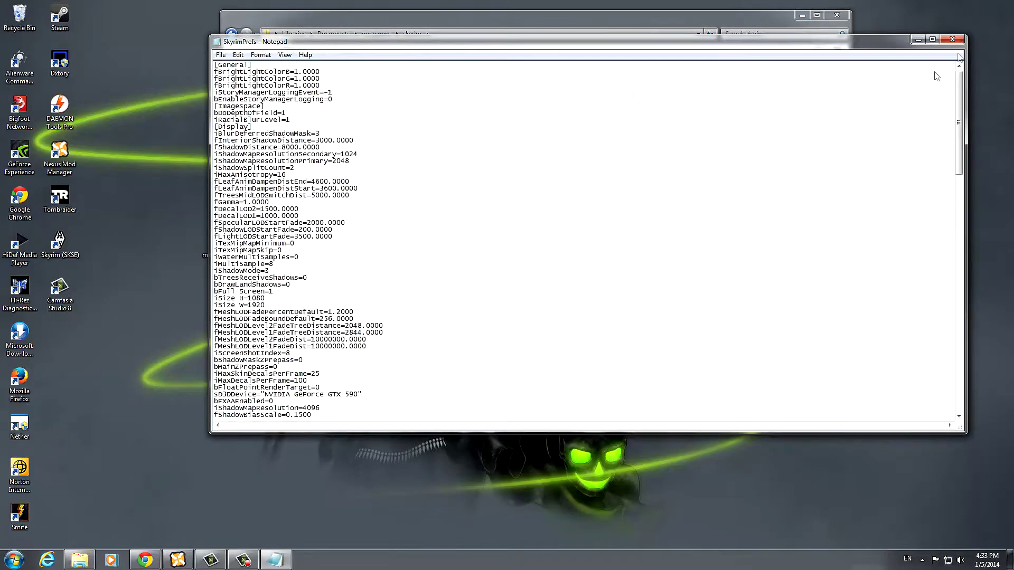
click(954, 41)
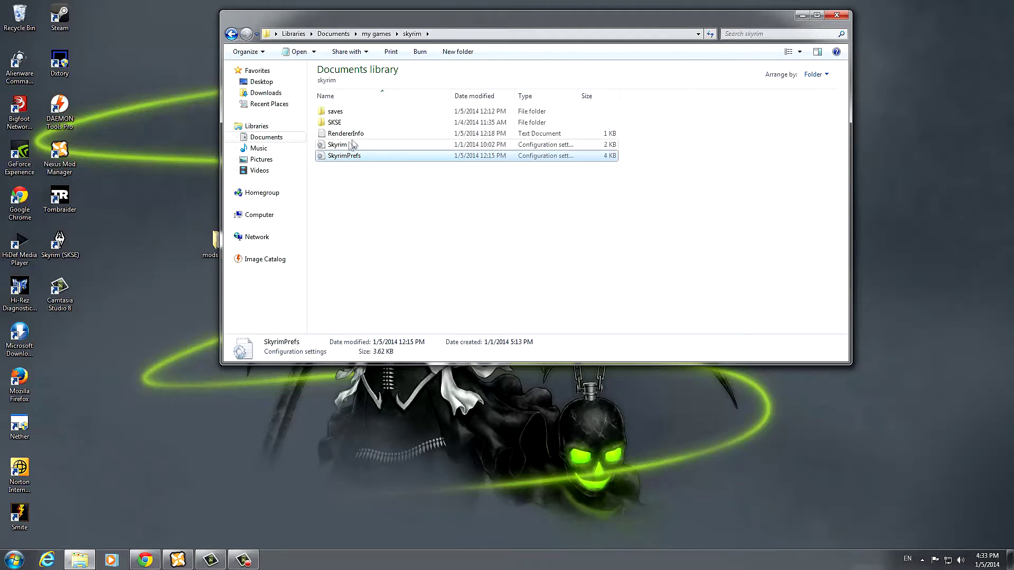
click(845, 18)
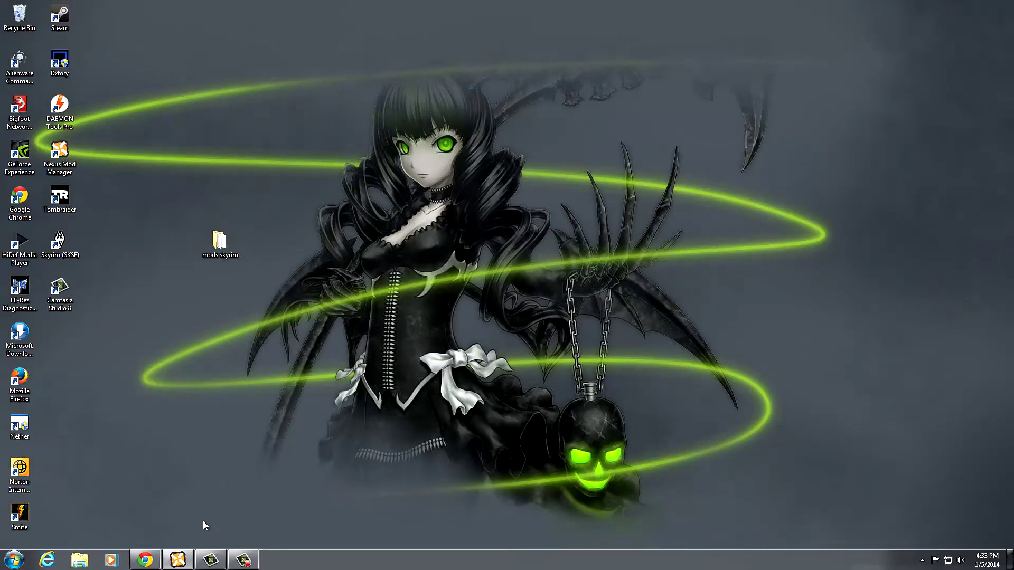
Switch to Nexus Mod Manager to look over the Skyrim mod list, and minimize it.
click(181, 558)
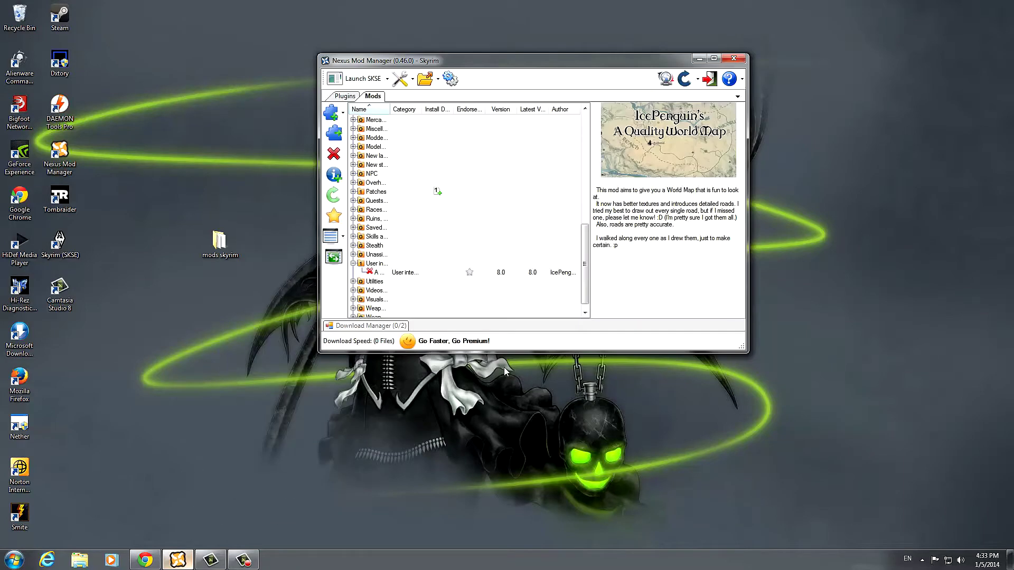
click(697, 58)
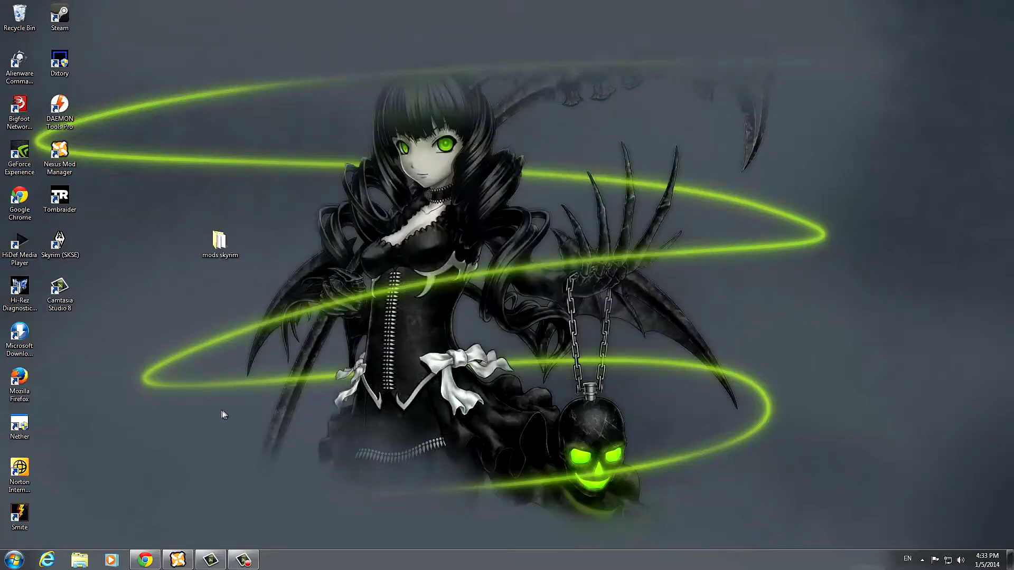
Switch to Chrome and bring up the Nexus Mods files page of A Quality World Map - With Roads.
click(145, 560)
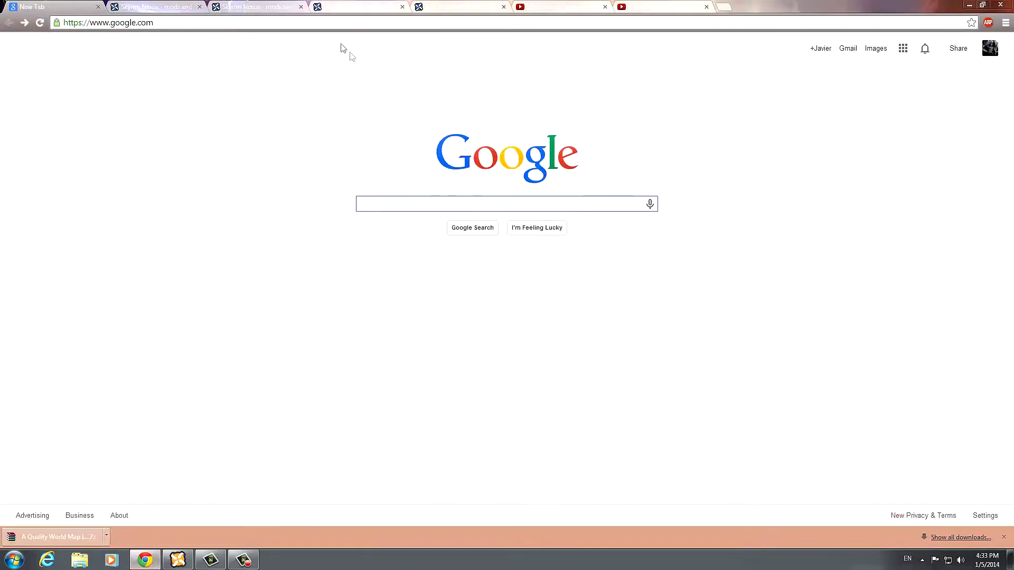
click(188, 7)
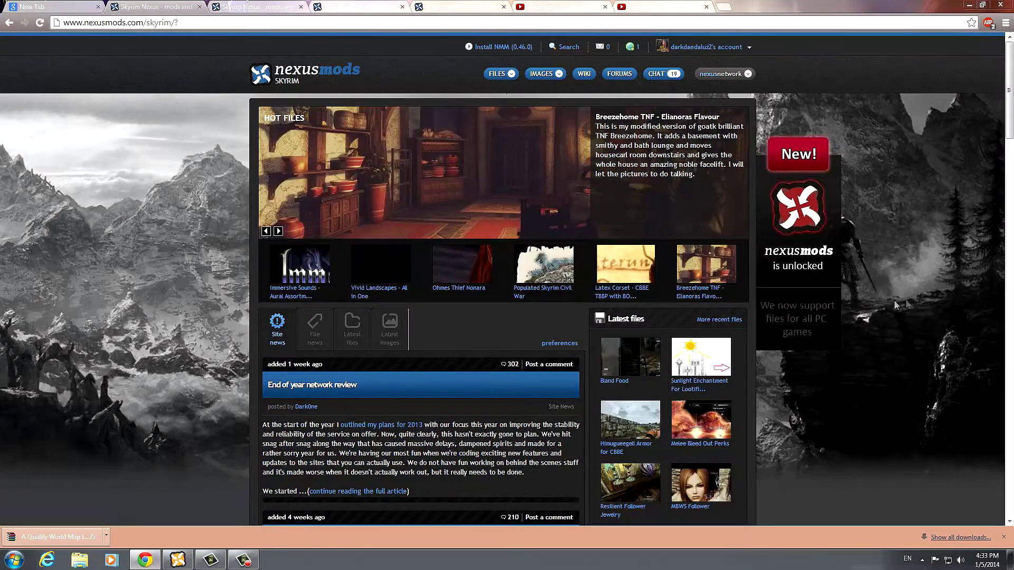
click(246, 6)
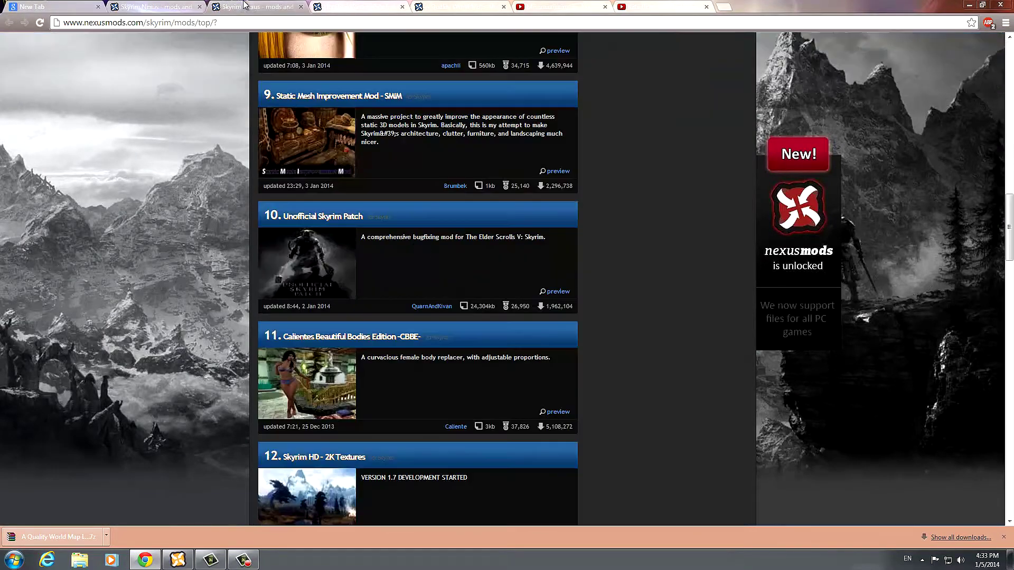
click(343, 6)
click(451, 11)
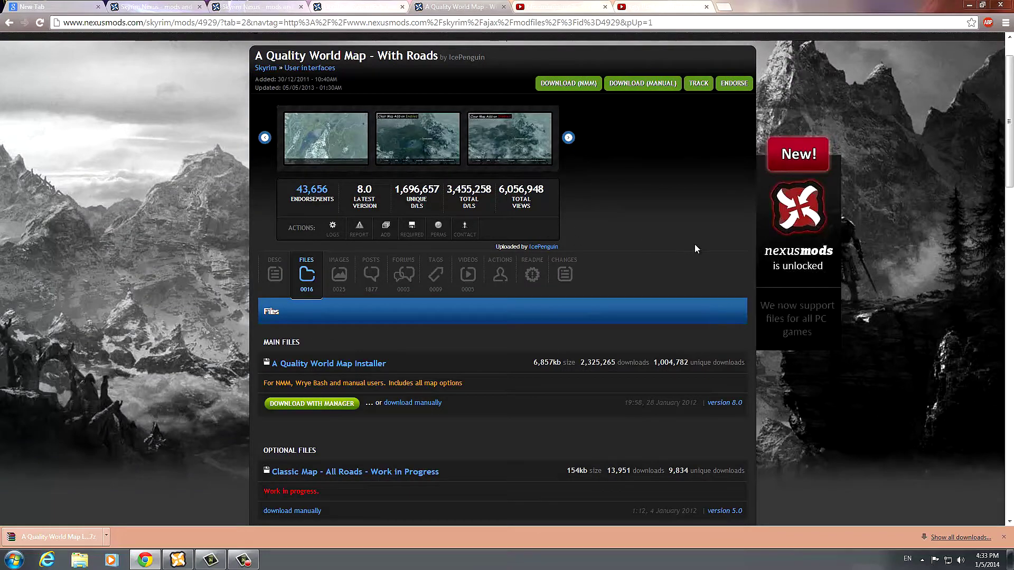
Download the main file A Quality World Map Installer using the mod manager download option.
scroll(681, 239, down, 4)
scroll(680, 239, up, 4)
scroll(692, 254, down, 4)
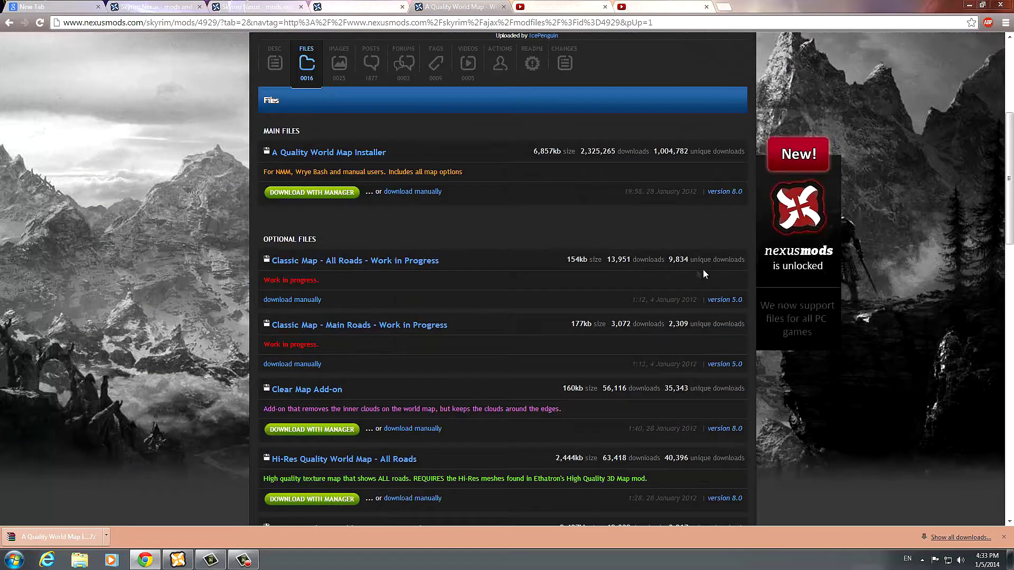
scroll(747, 263, up, 1)
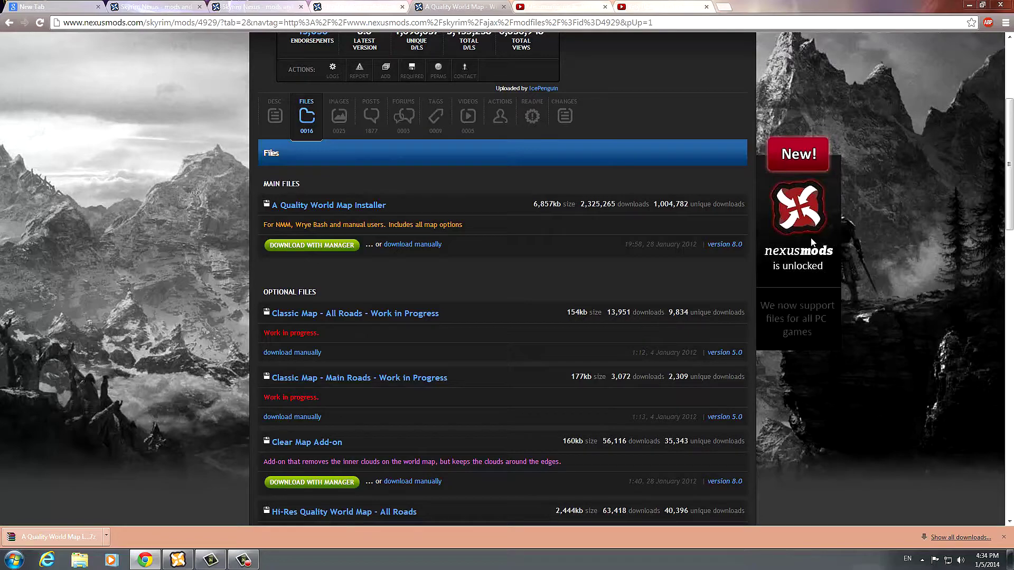
scroll(834, 224, up, 4)
scroll(838, 224, down, 3)
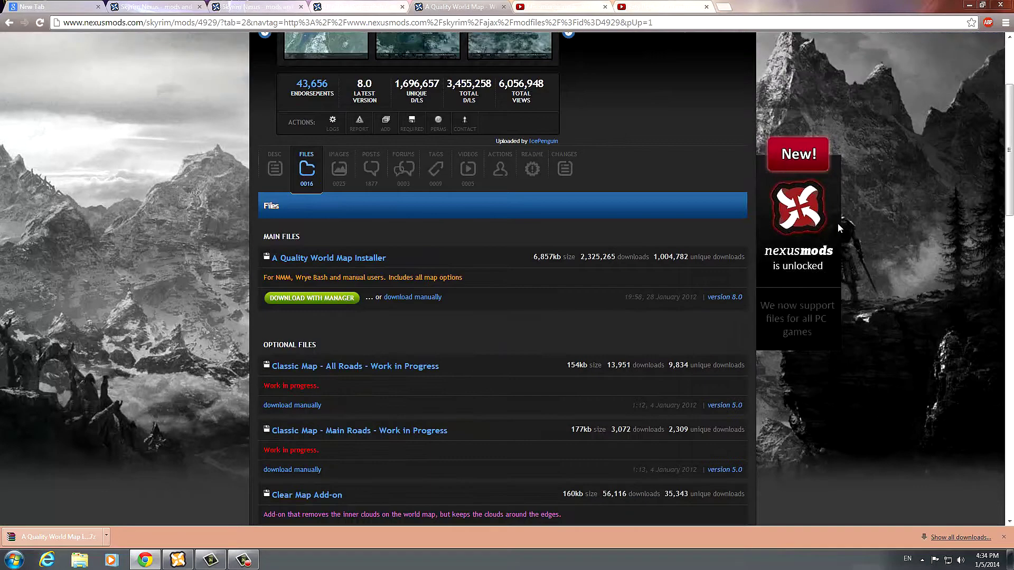
click(299, 299)
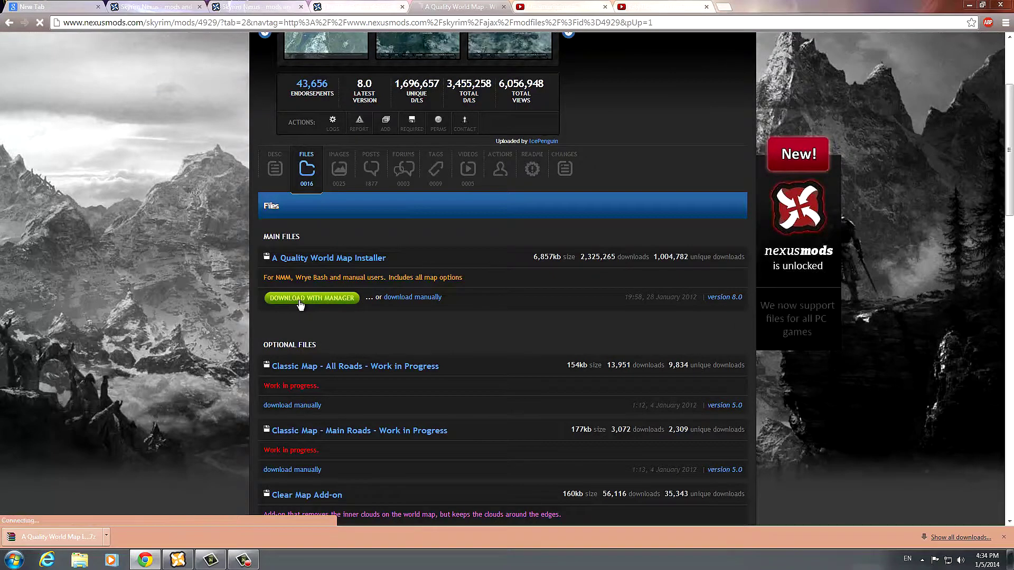
click(499, 183)
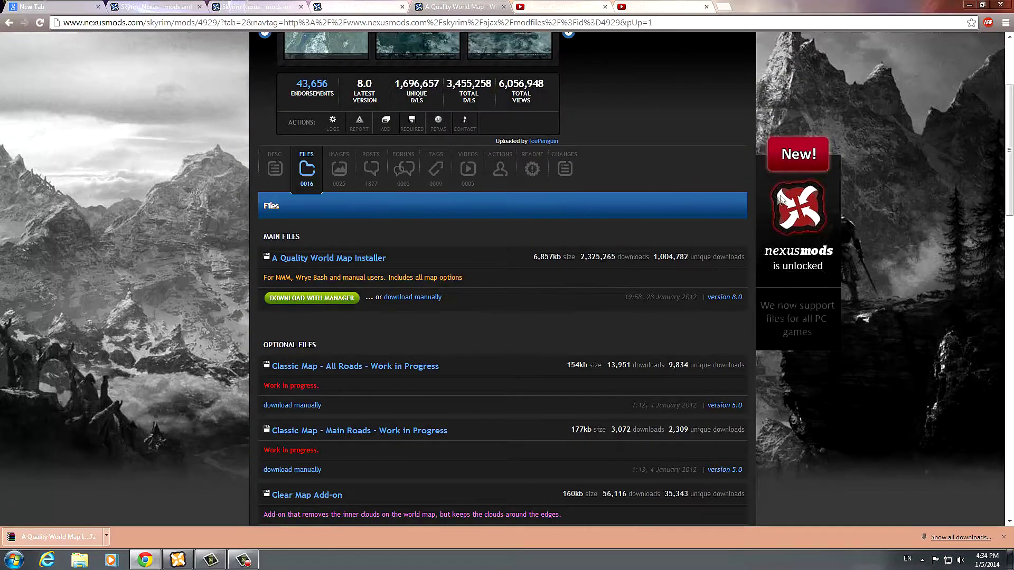
Minimize the browser and switch to Nexus Mod Manager's mod list.
scroll(779, 202, up, 3)
click(970, 6)
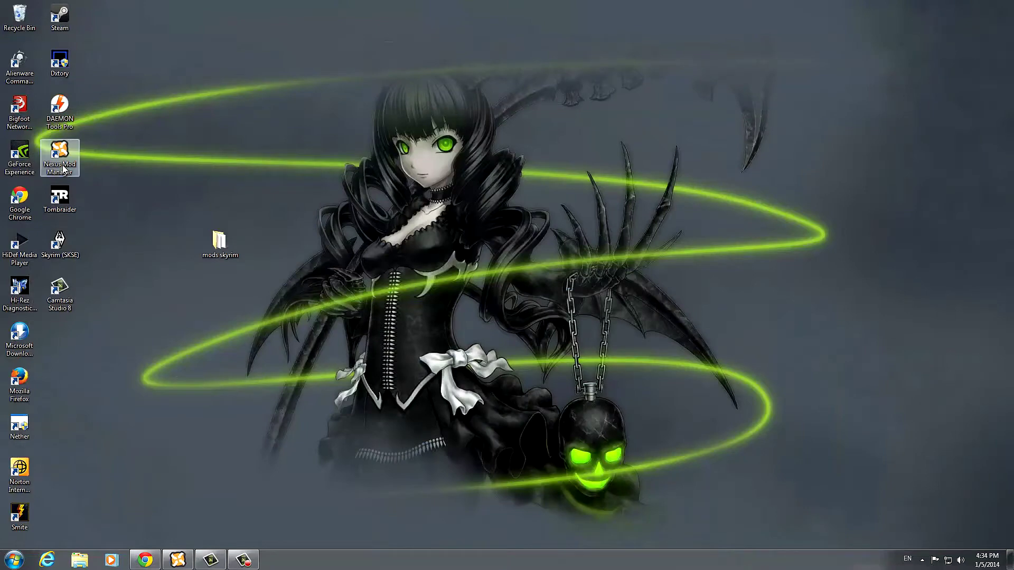
click(178, 560)
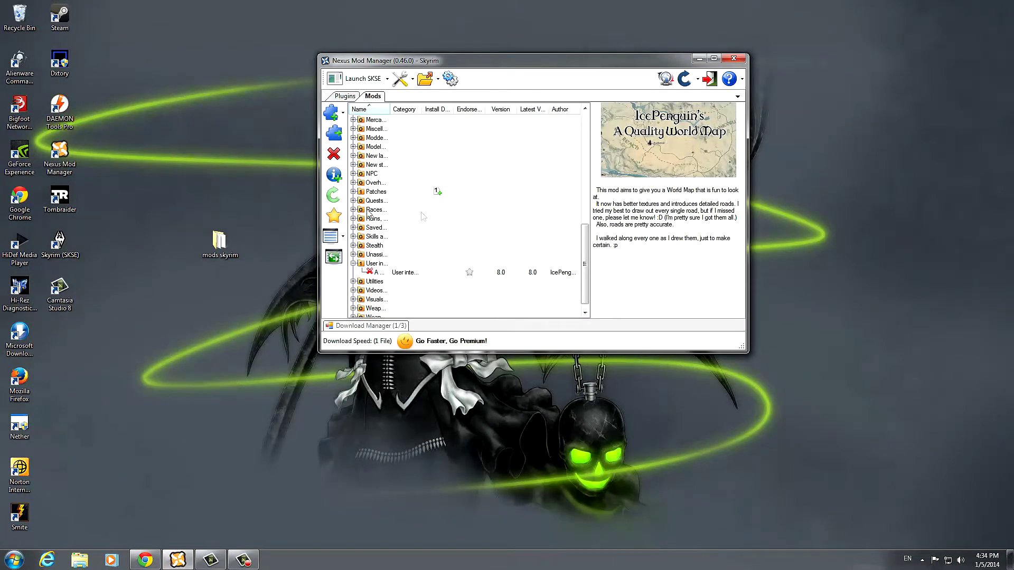
right_click(54, 154)
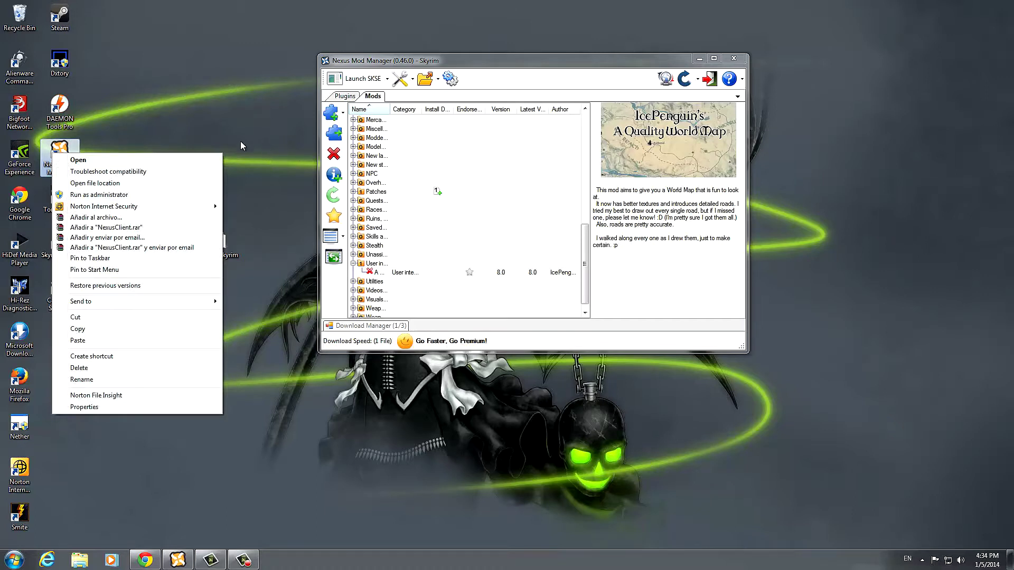
click(170, 90)
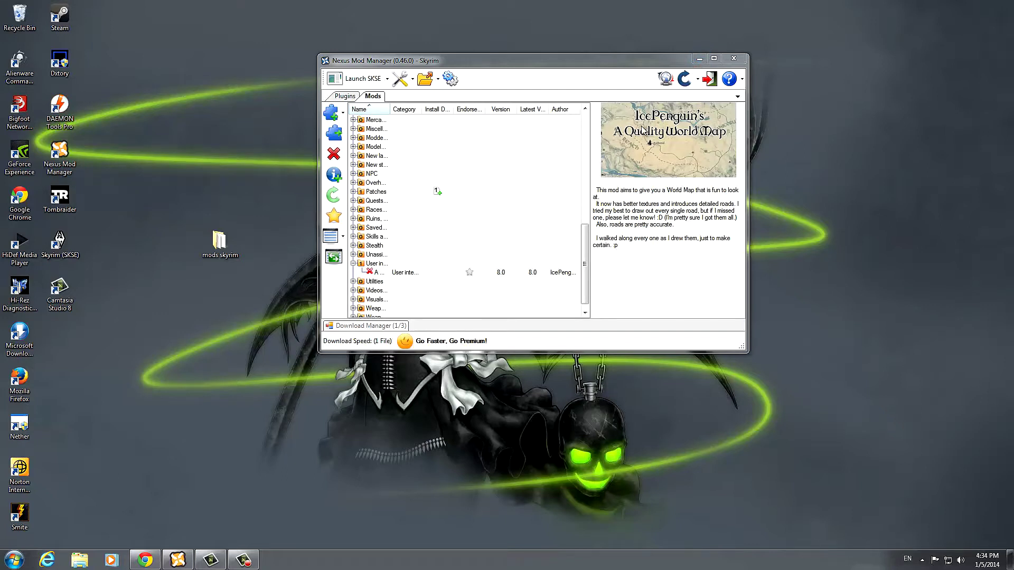
Select the A Quality World Map mod under the user interface category and activate it to launch its installer.
drag(584, 244, 577, 140)
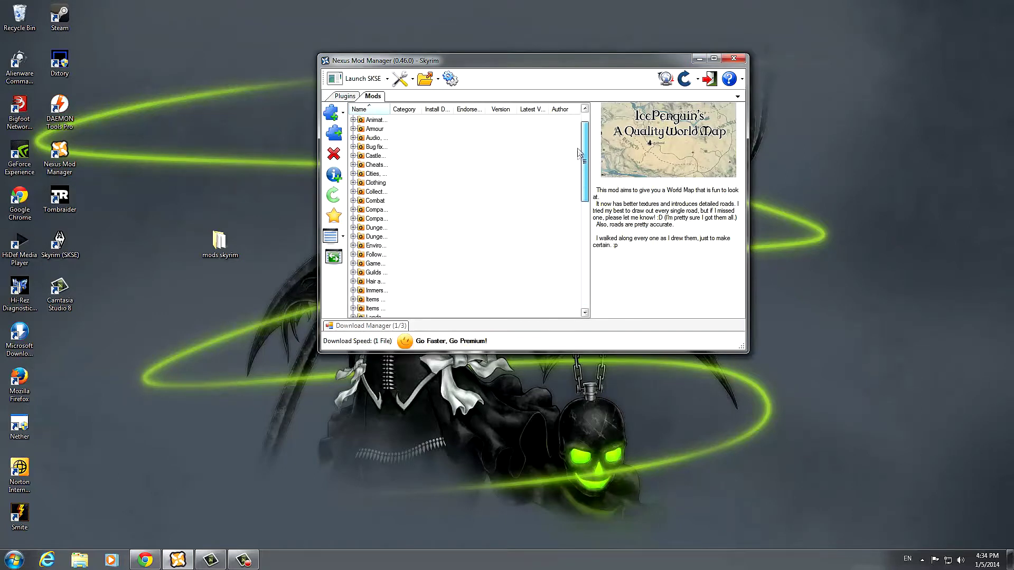
click(407, 264)
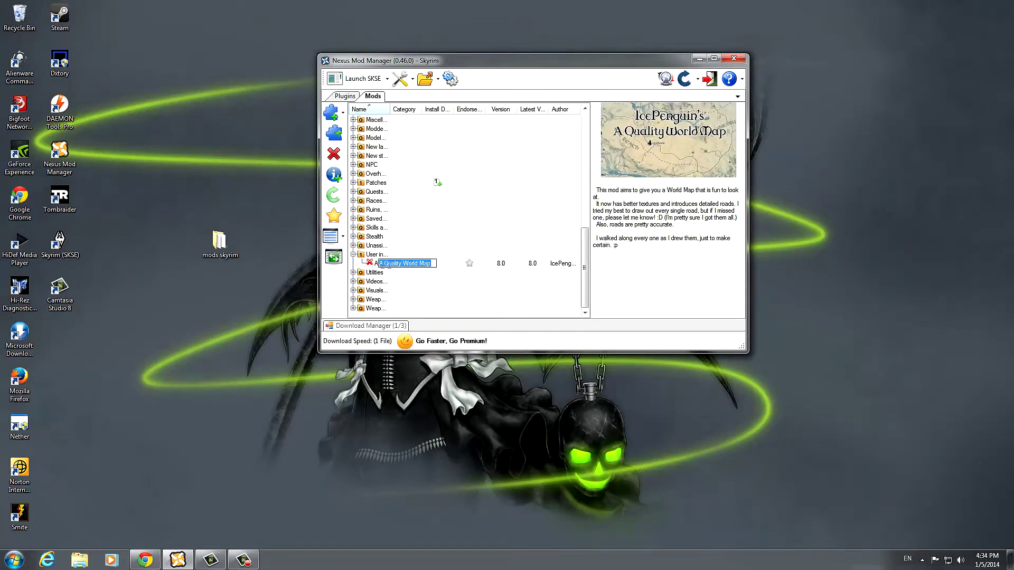
click(373, 264)
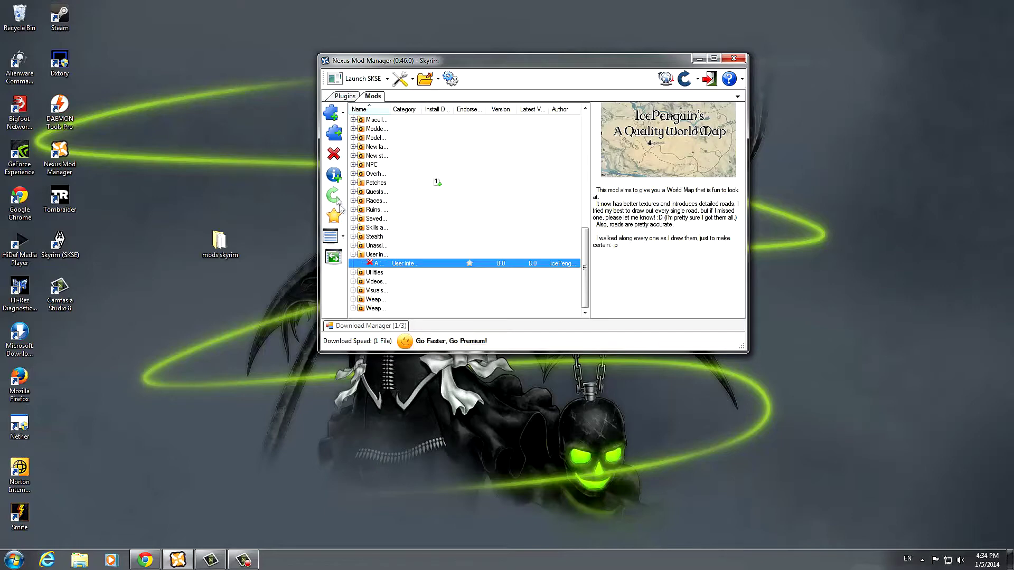
click(339, 136)
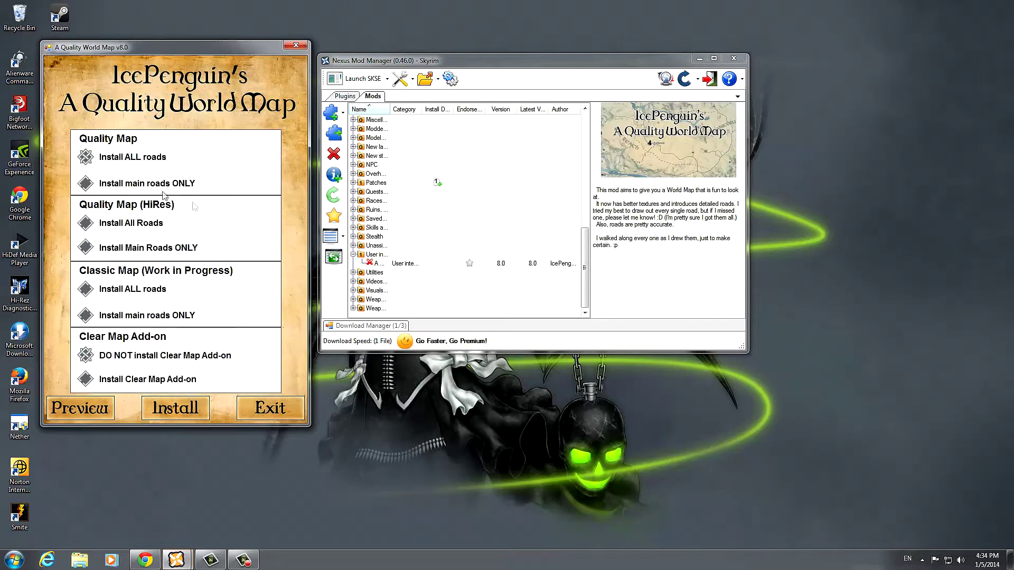
Move the map installer window aside, cancel the overwrite of the existing A Quality World Map Installer-4929.7z, and return to the installer.
drag(200, 49, 388, 29)
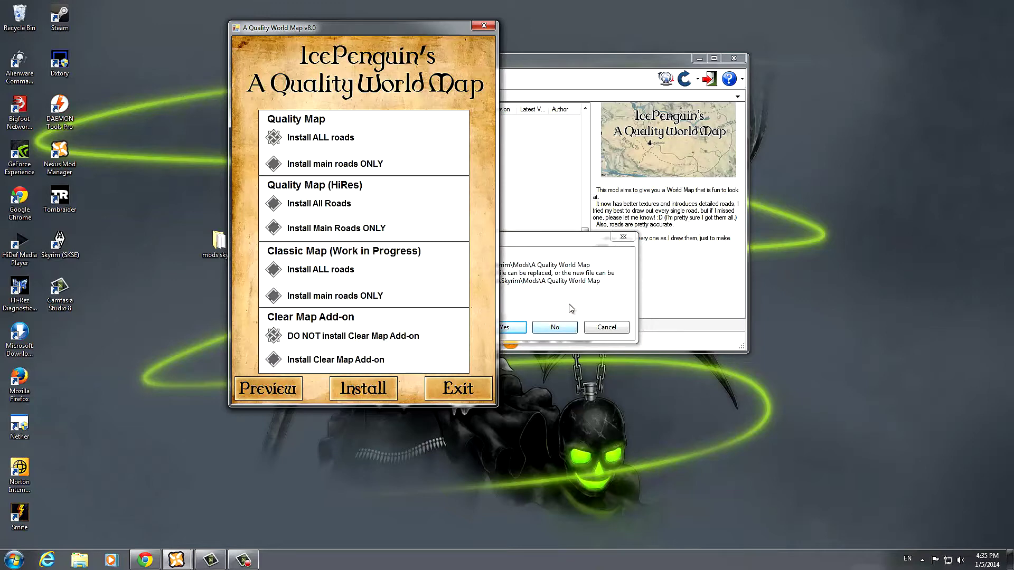
click(579, 254)
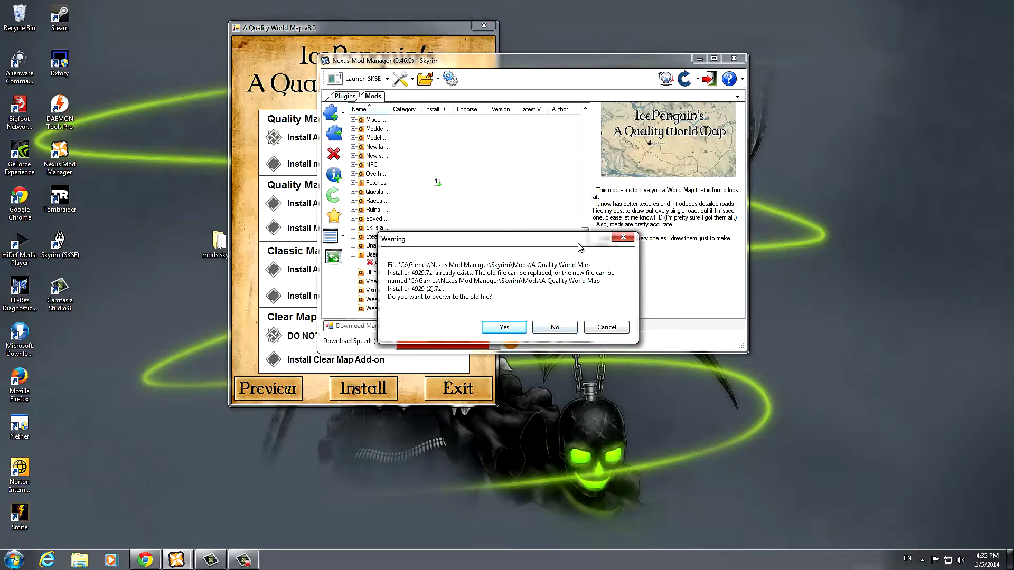
click(610, 329)
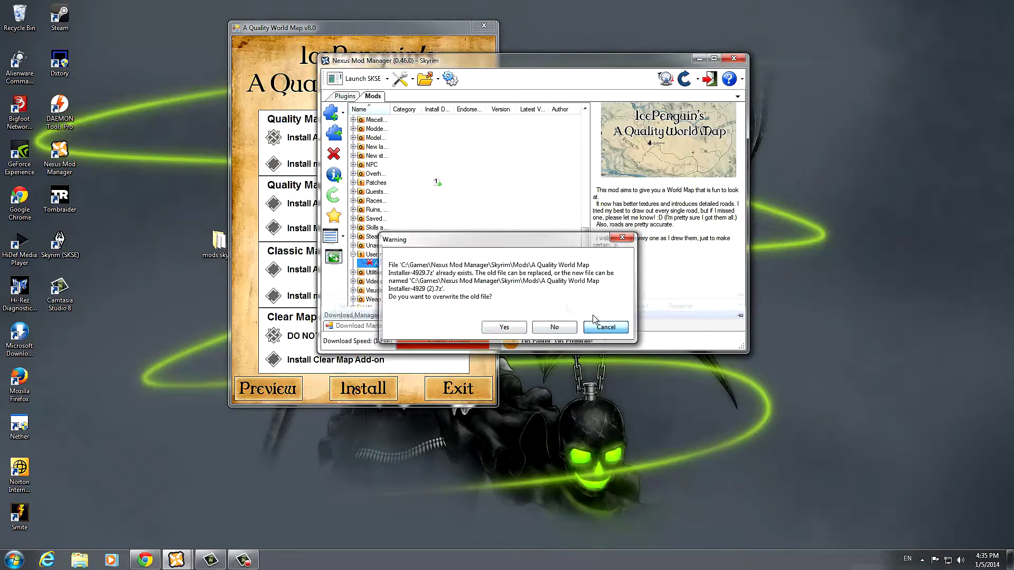
click(450, 32)
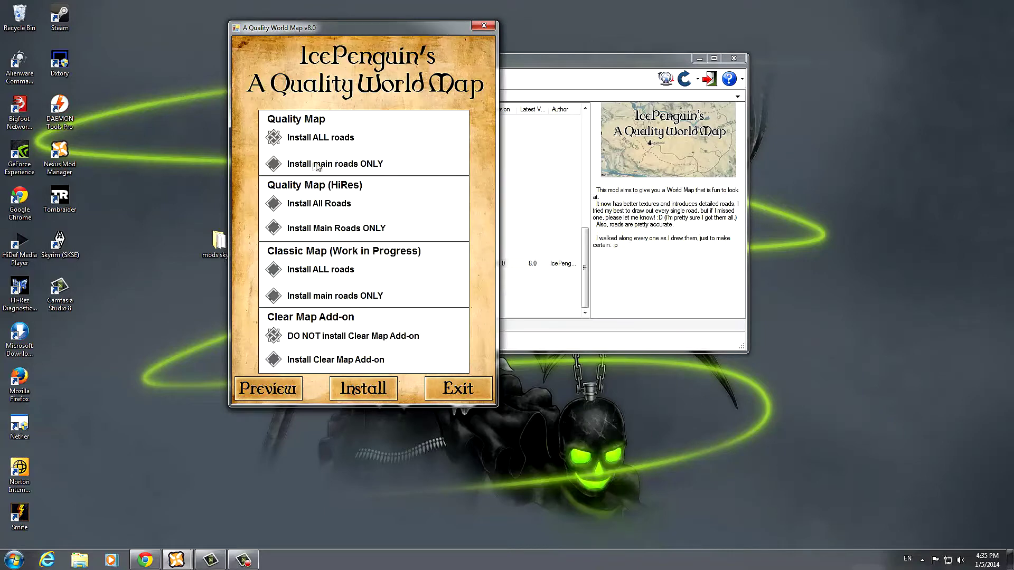
Install the Quality Map with ALL roads and the Clear Map Add-on, and acknowledge the mod's activation.
click(273, 165)
click(274, 139)
click(279, 363)
click(342, 380)
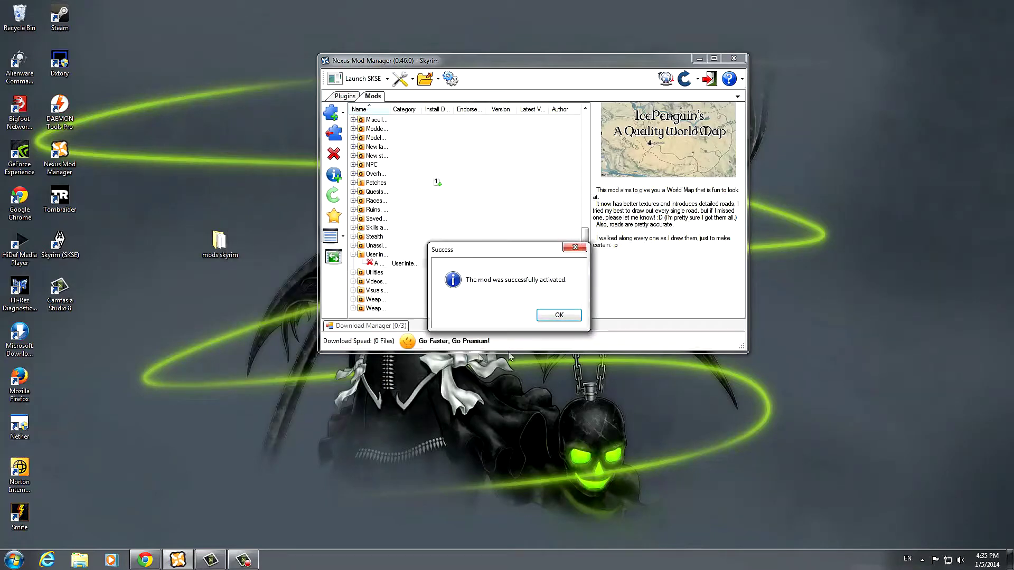
click(560, 316)
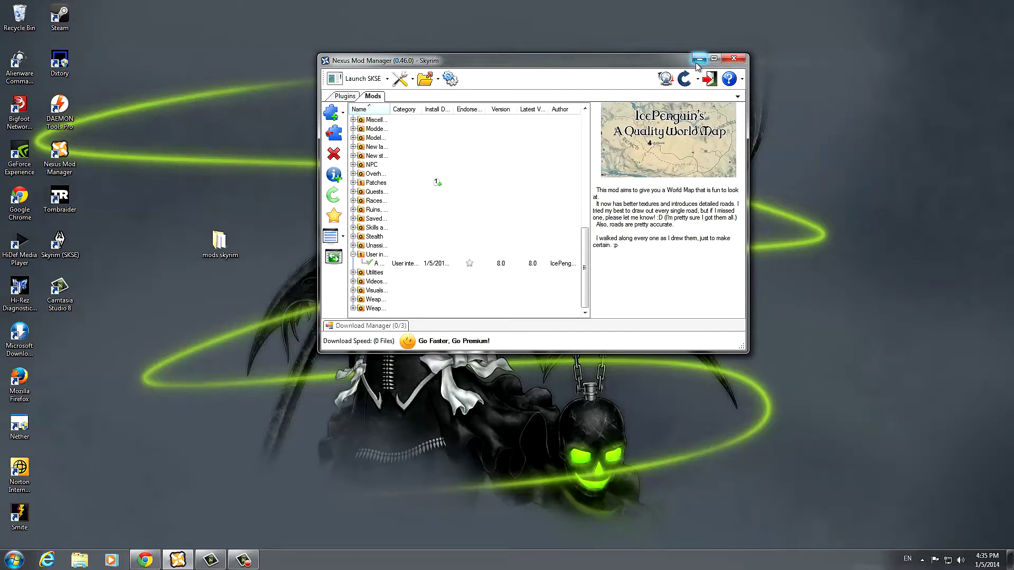
drag(590, 244, 588, 254)
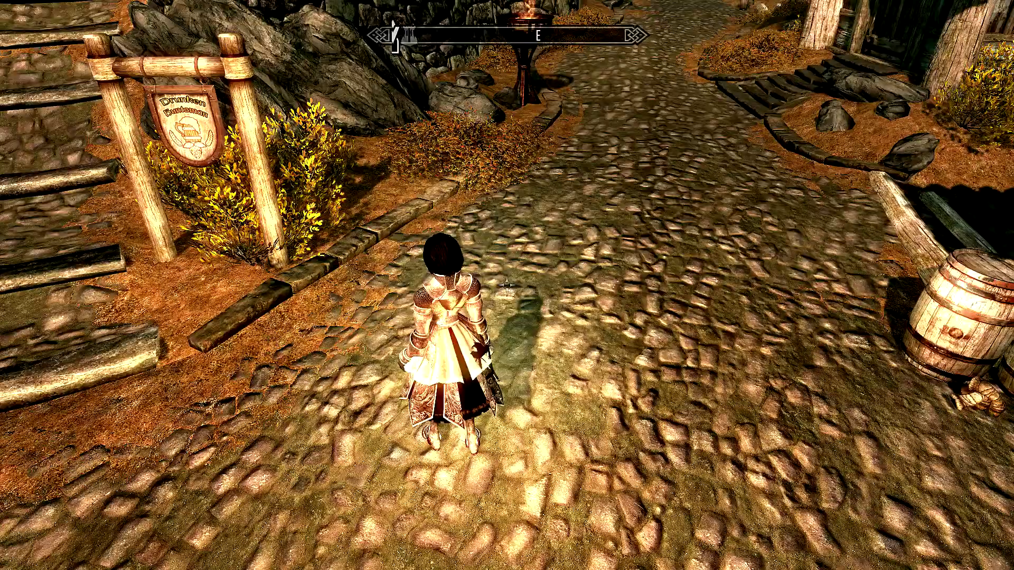
Open the world map in Skyrim and examine its terrain textures and roads across several regions.
key(Tab)
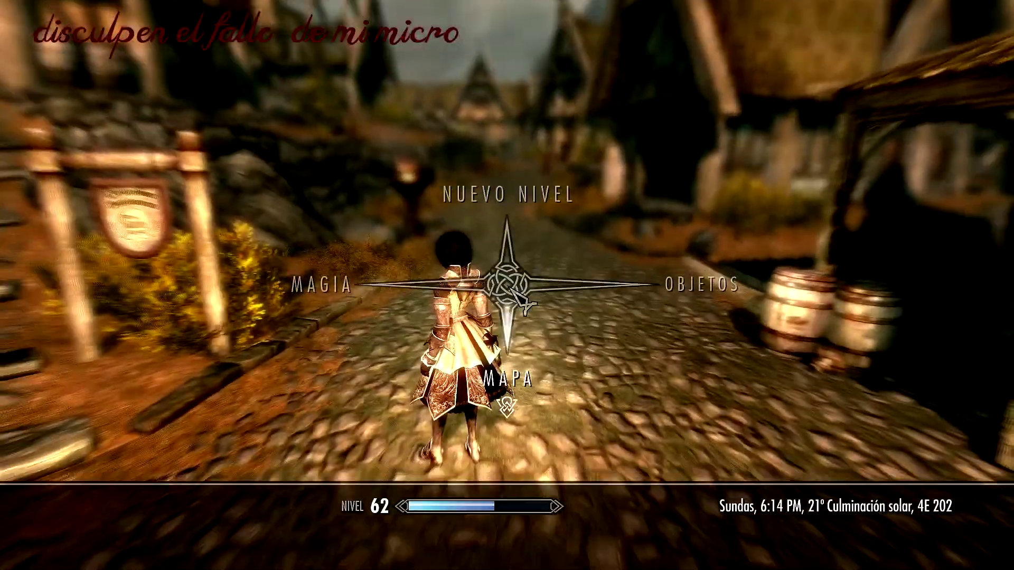
click(523, 303)
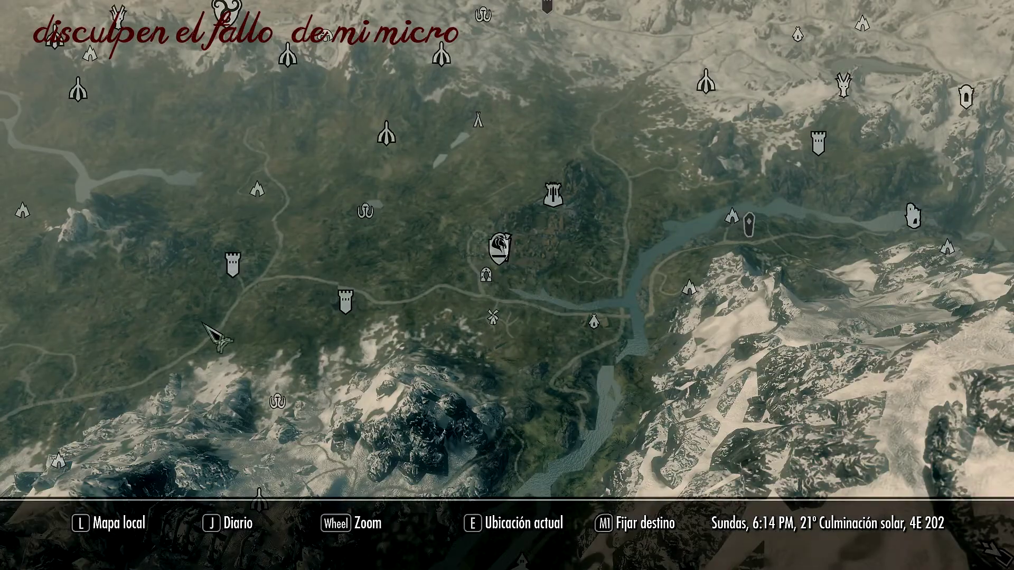
scroll(547, 357, down, 5)
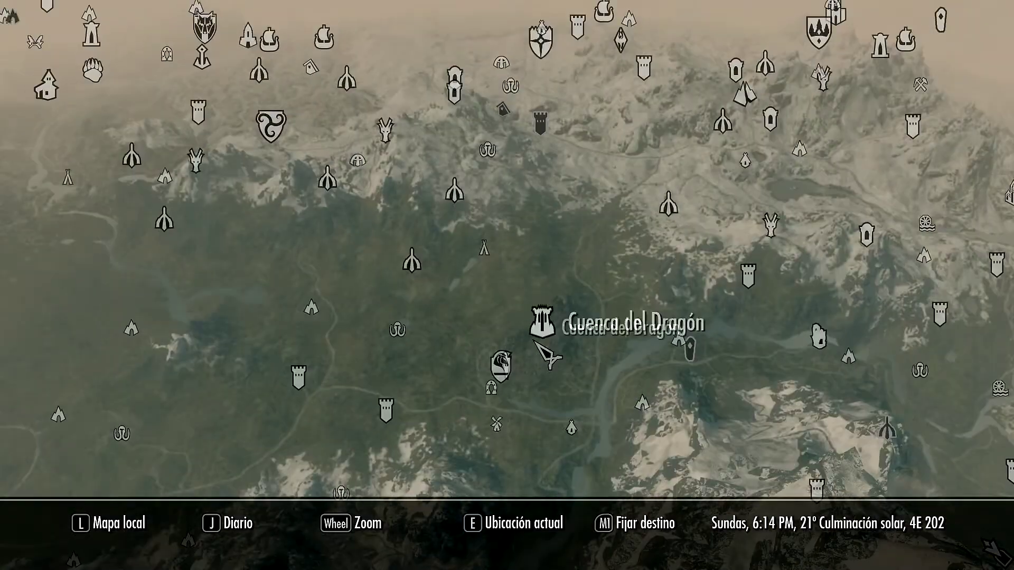
scroll(531, 352, up, 5)
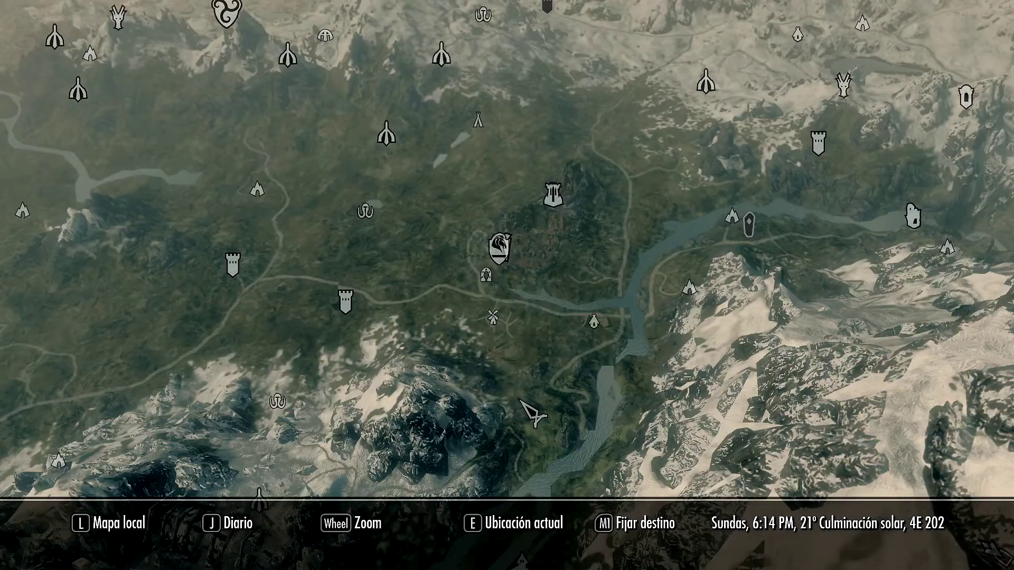
scroll(533, 407, down, 5)
key(a)
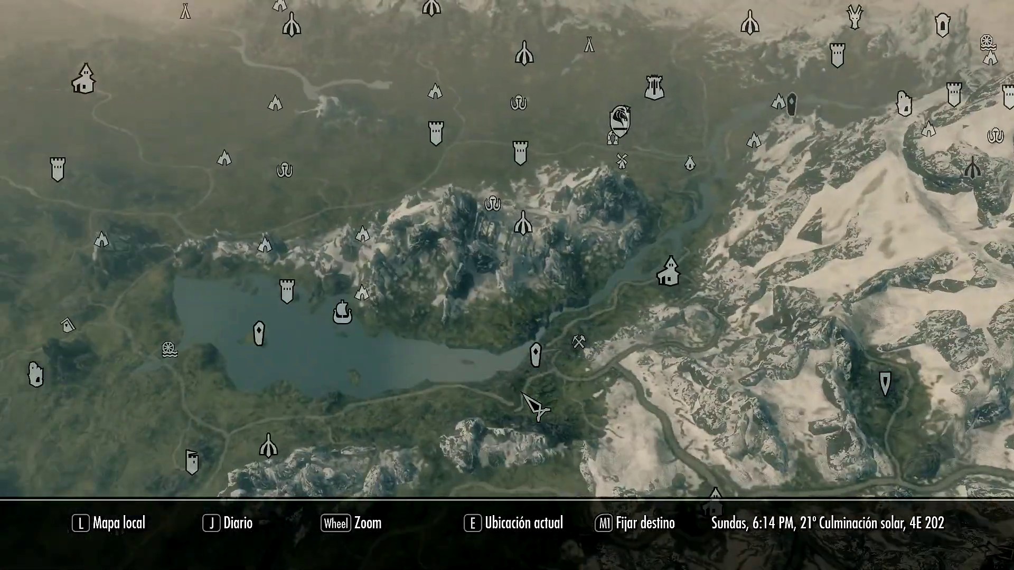
scroll(451, 409, up, 5)
scroll(451, 409, down, 5)
key(s)
scroll(452, 409, up, 5)
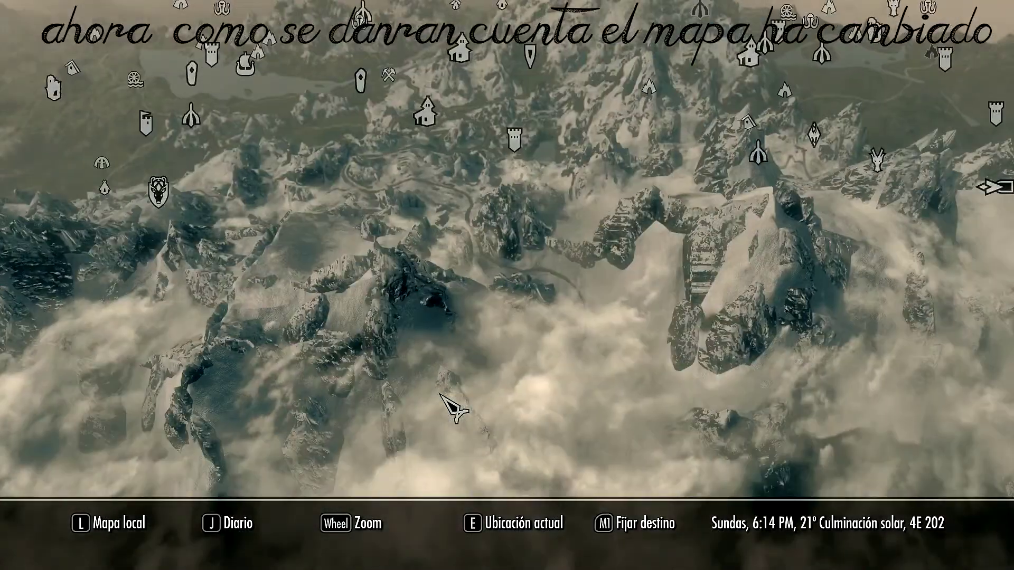
scroll(452, 409, down, 5)
key(w)
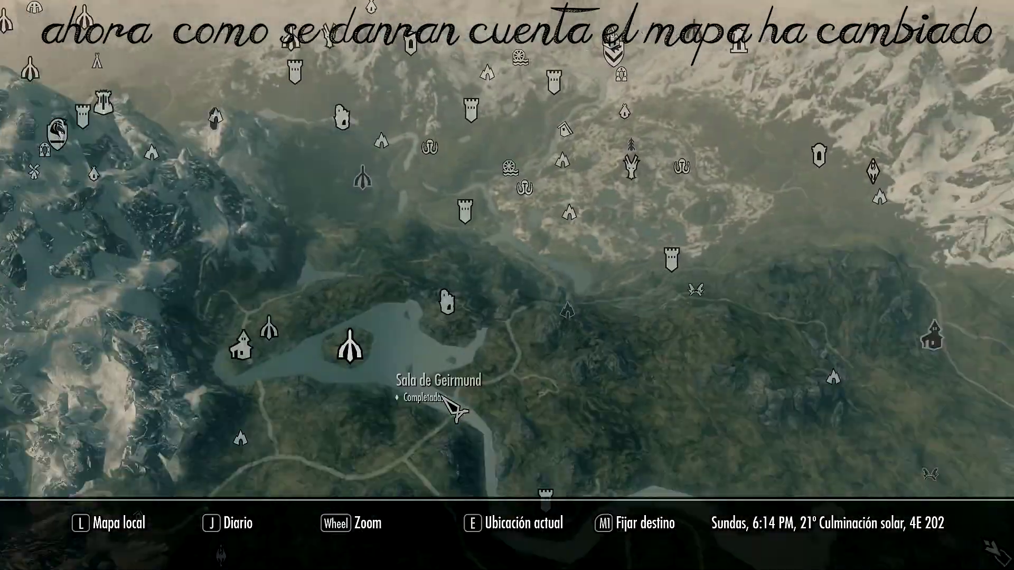
scroll(452, 410, up, 3)
scroll(453, 410, down, 5)
key(d)
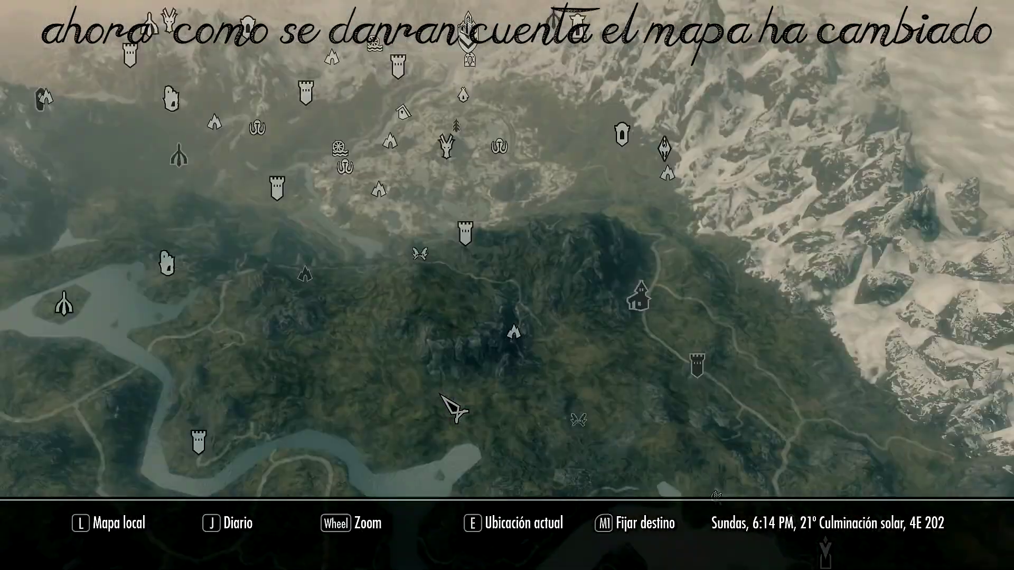
scroll(452, 409, up, 5)
scroll(453, 410, down, 5)
key(w)
scroll(452, 409, up, 5)
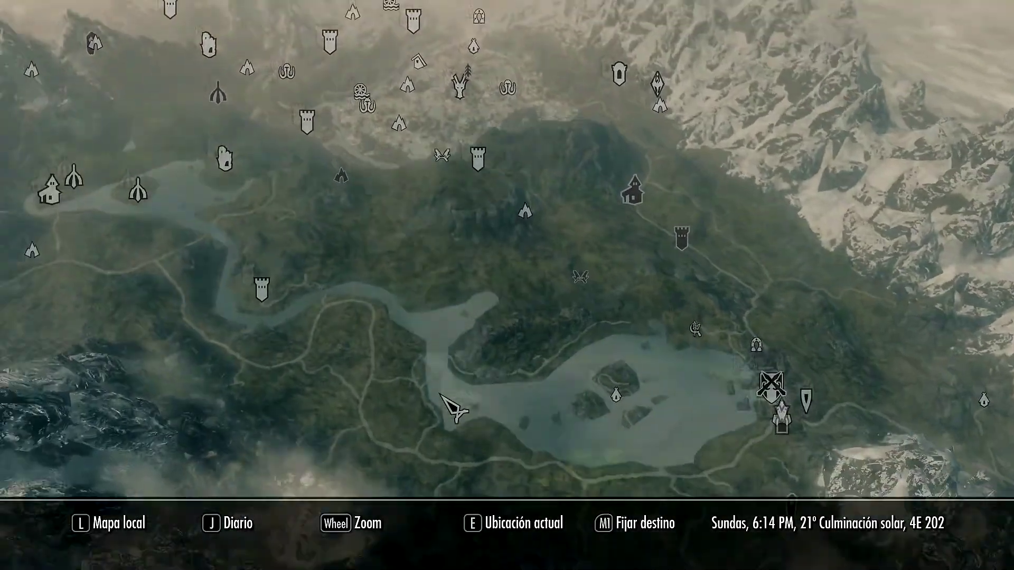
scroll(453, 409, down, 3)
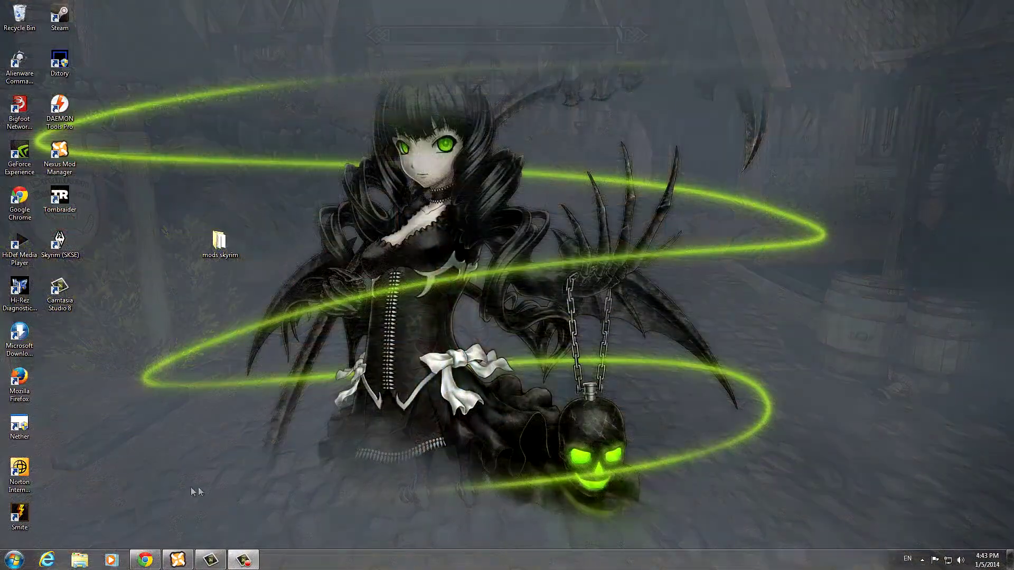
Switch to Nexus Mod Manager, decline deleting A Quality World Map, and deactivate the mod instead.
click(179, 558)
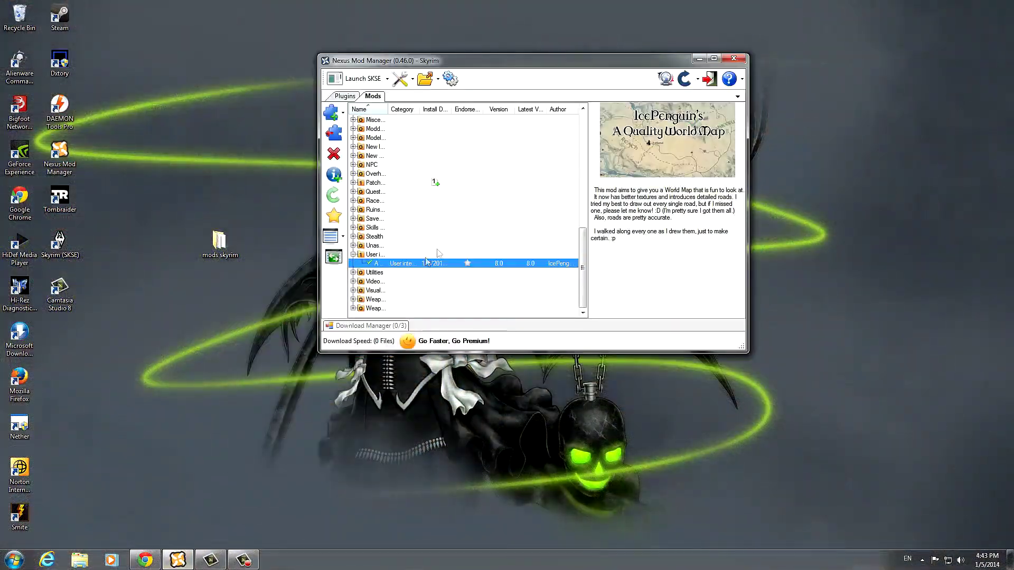
click(334, 153)
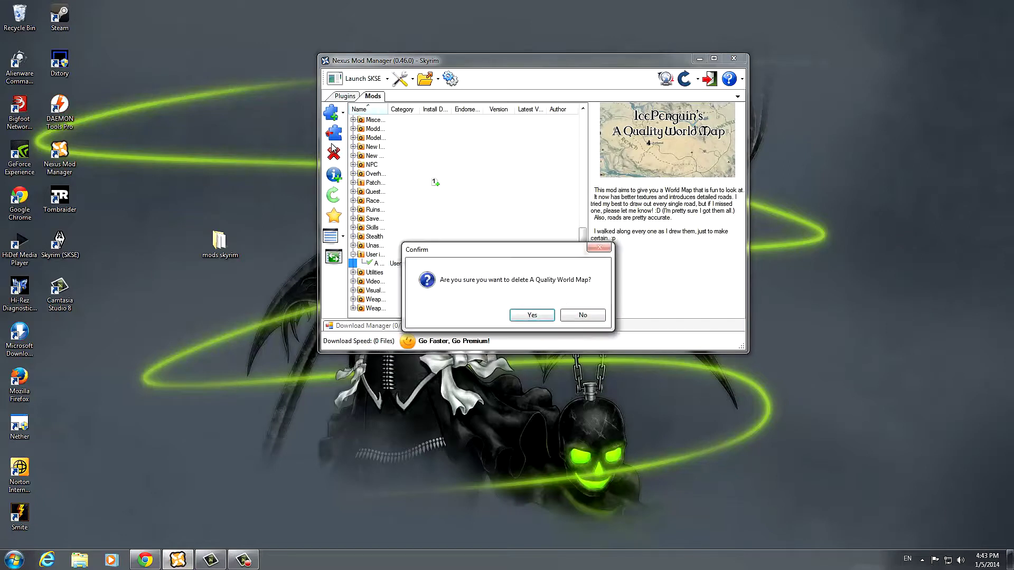
click(576, 316)
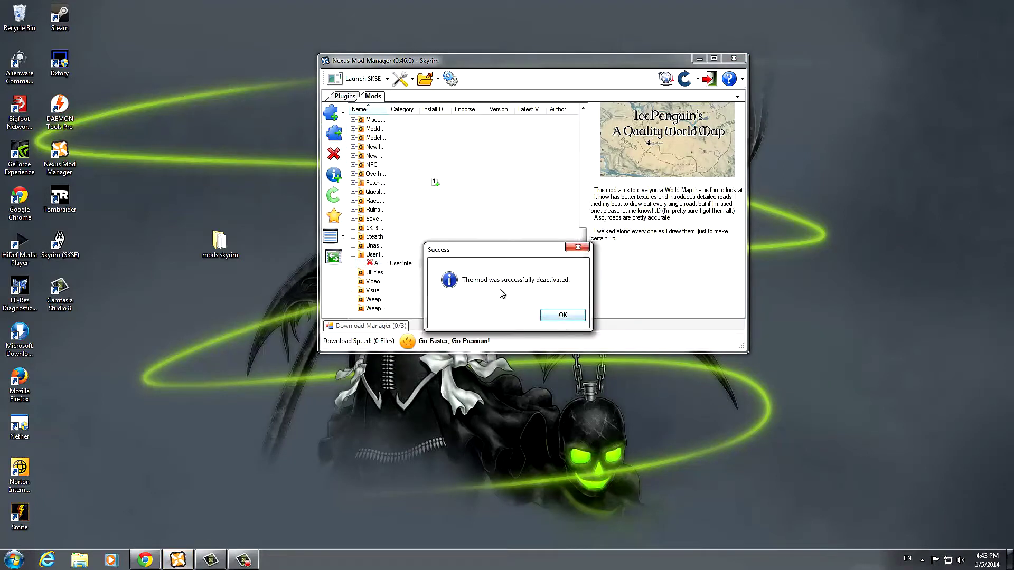
click(552, 319)
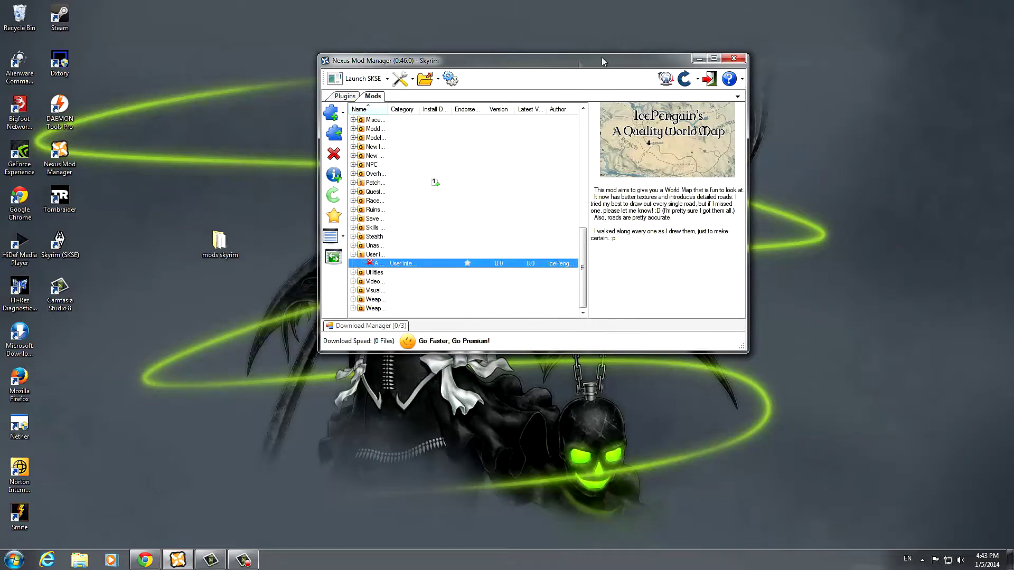
Open the mods skyrim folder from the desktop and arrange its window beside Nexus Mod Manager.
drag(634, 66, 668, 80)
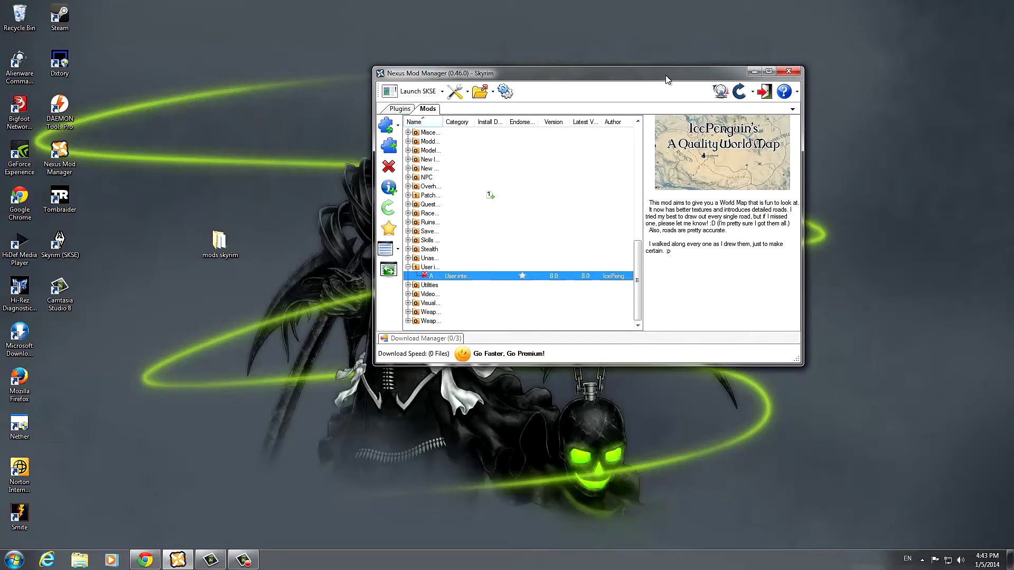
double_click(217, 250)
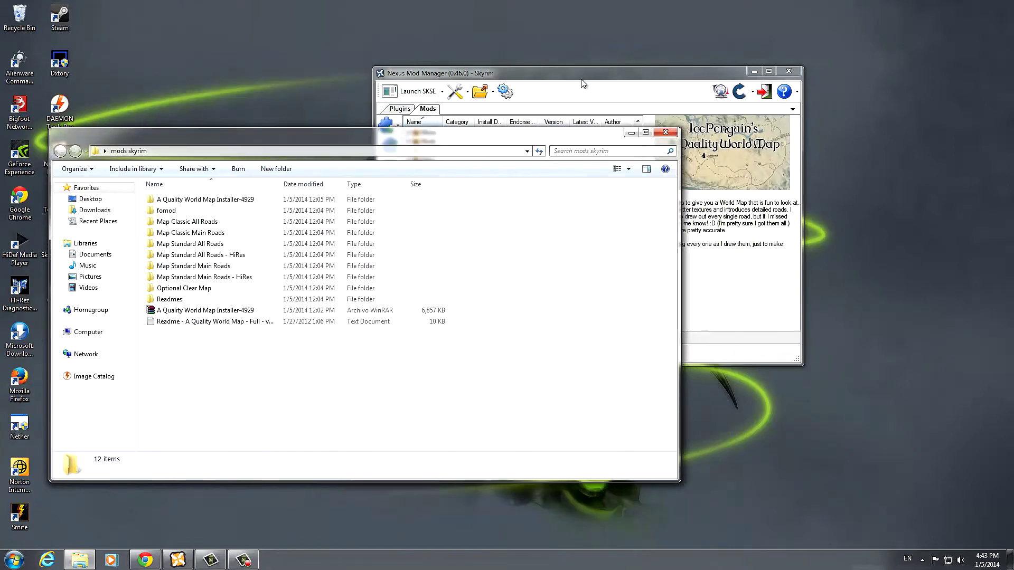
click(583, 84)
drag(340, 142, 319, 124)
click(589, 67)
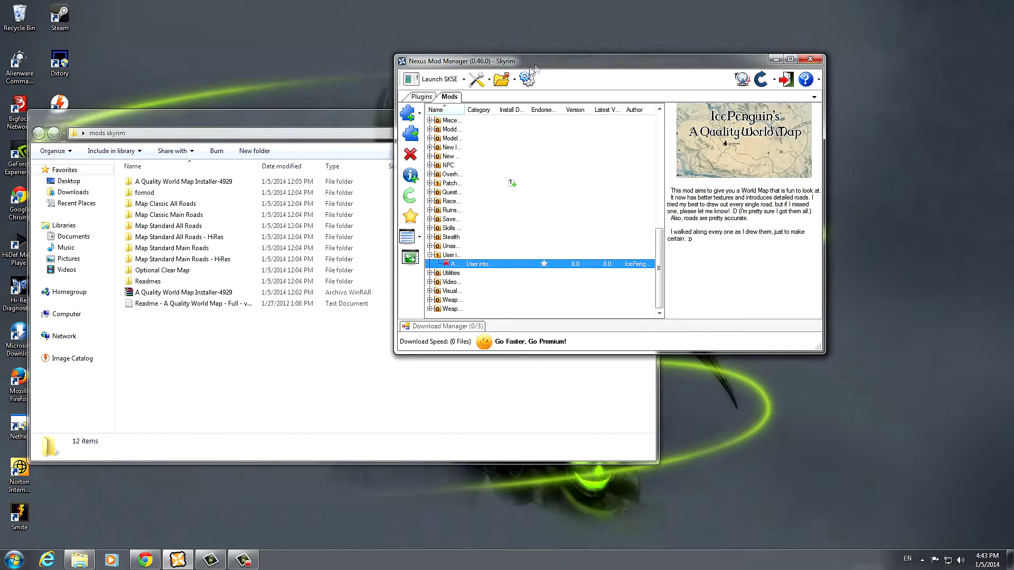
drag(541, 66, 610, 65)
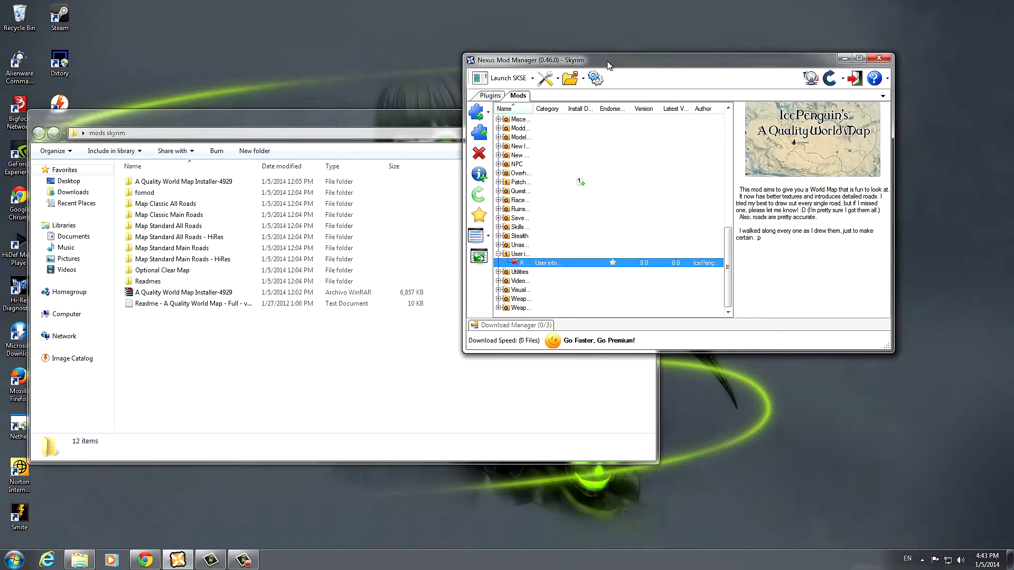
click(491, 119)
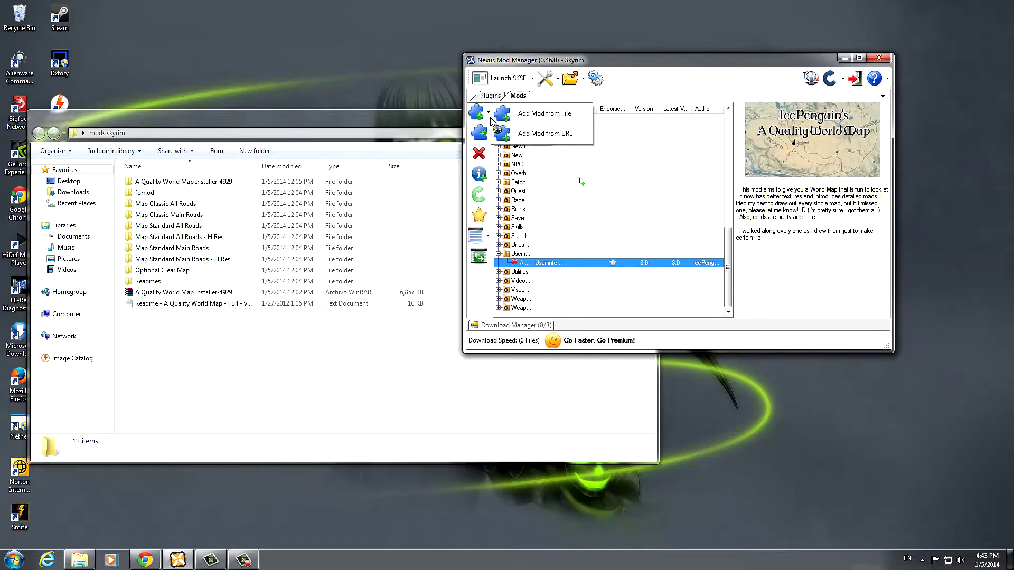
click(527, 114)
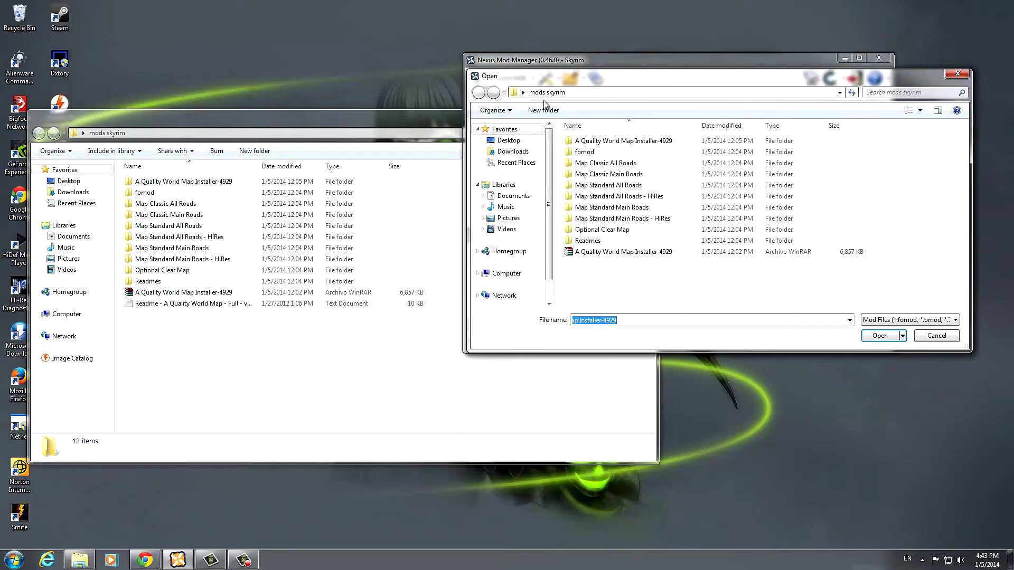
drag(375, 119, 366, 102)
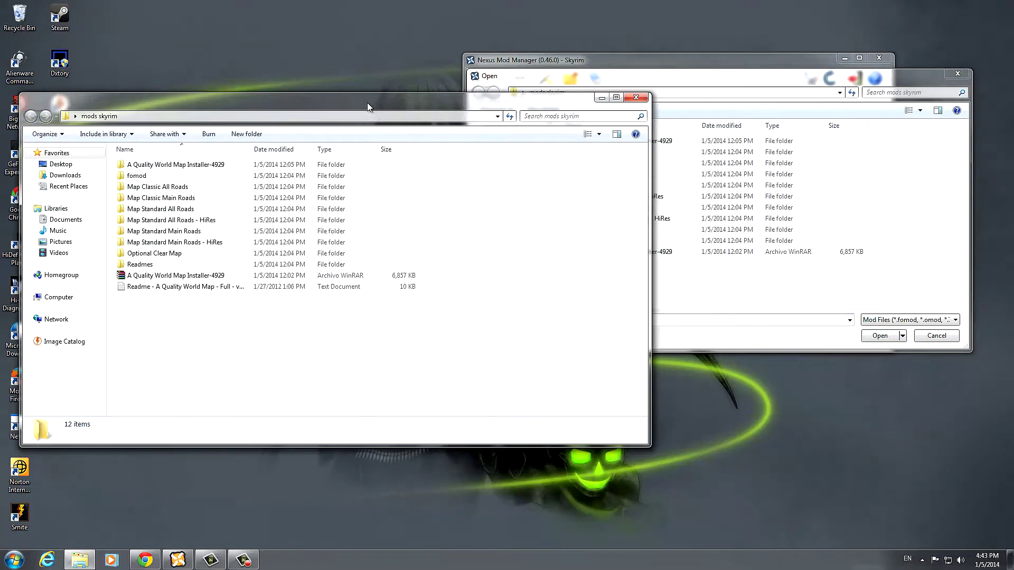
click(668, 88)
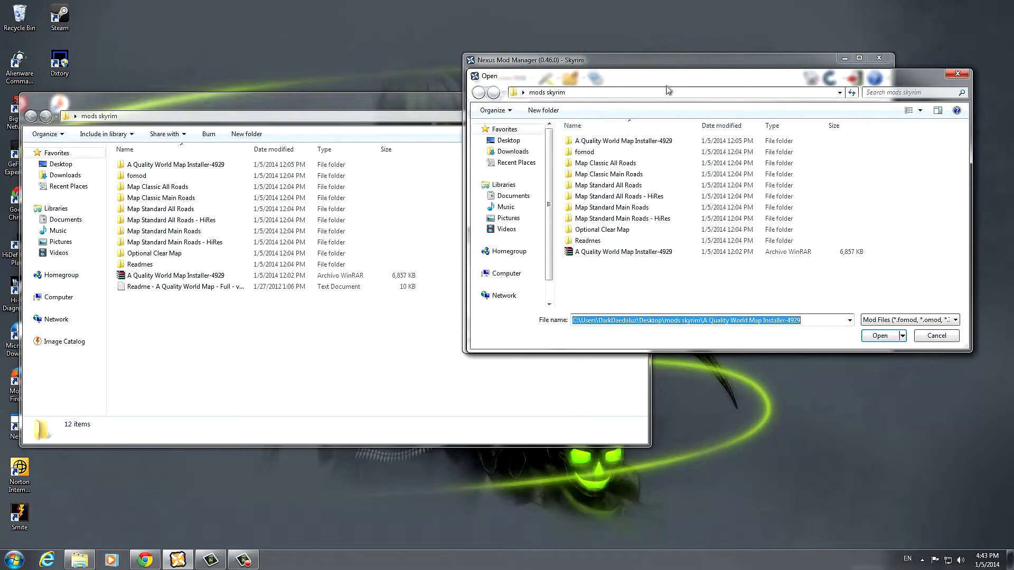
click(590, 254)
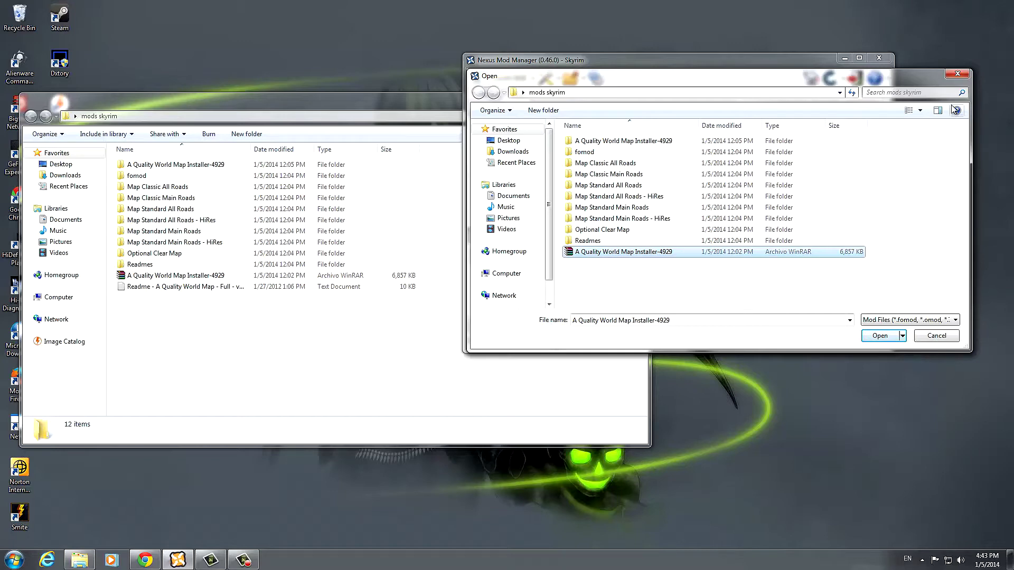
click(959, 77)
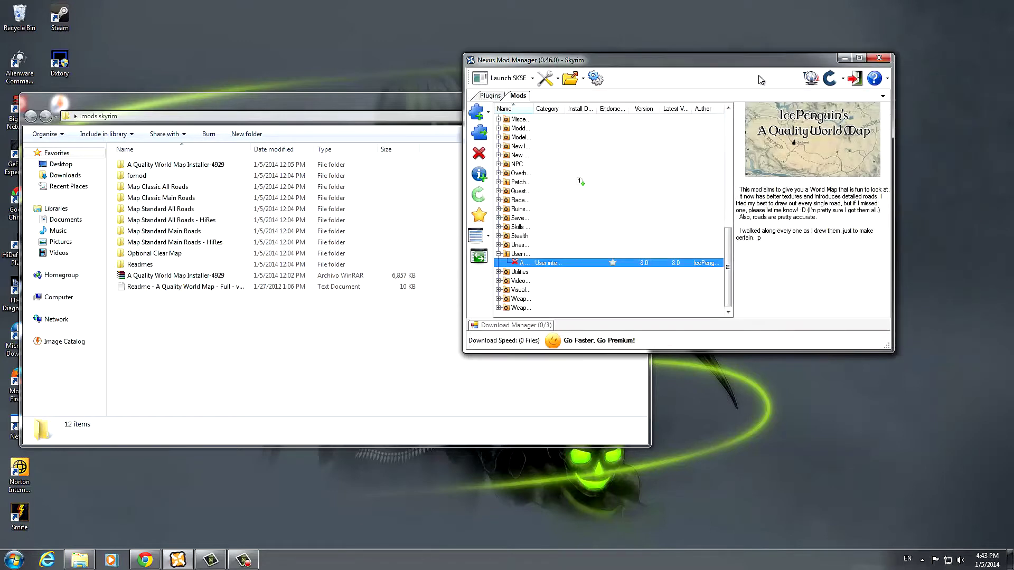
Minimize Nexus Mod Manager and open the fomod Preview folder inside the A Quality World Map Installer-4929 folder.
click(844, 59)
drag(411, 94, 652, 78)
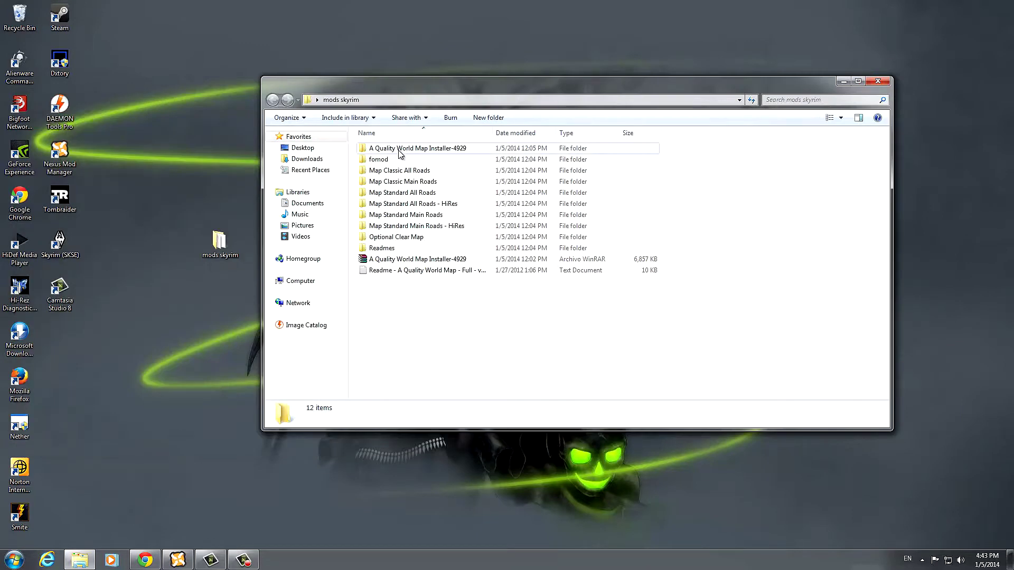
click(398, 150)
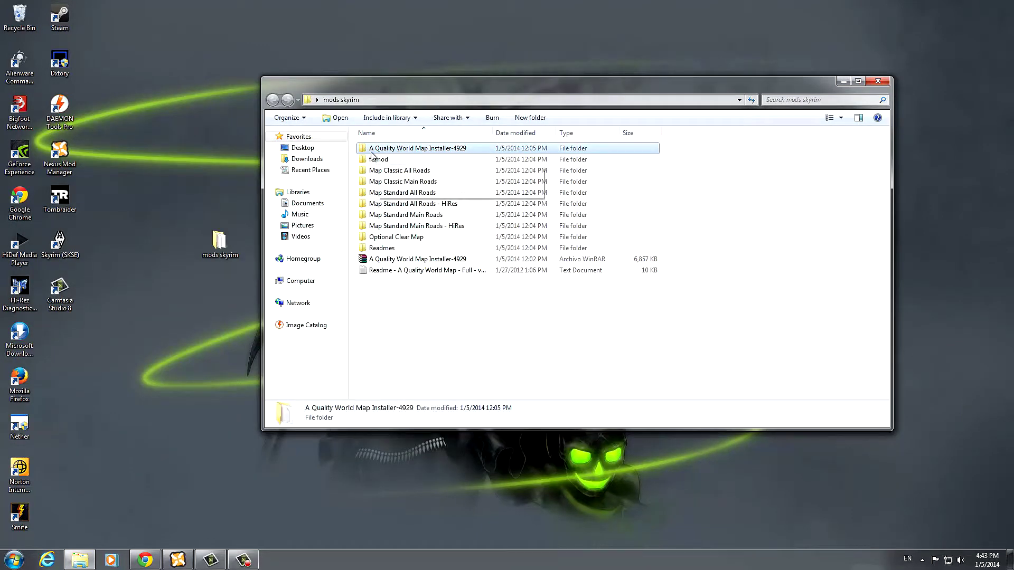
double_click(389, 149)
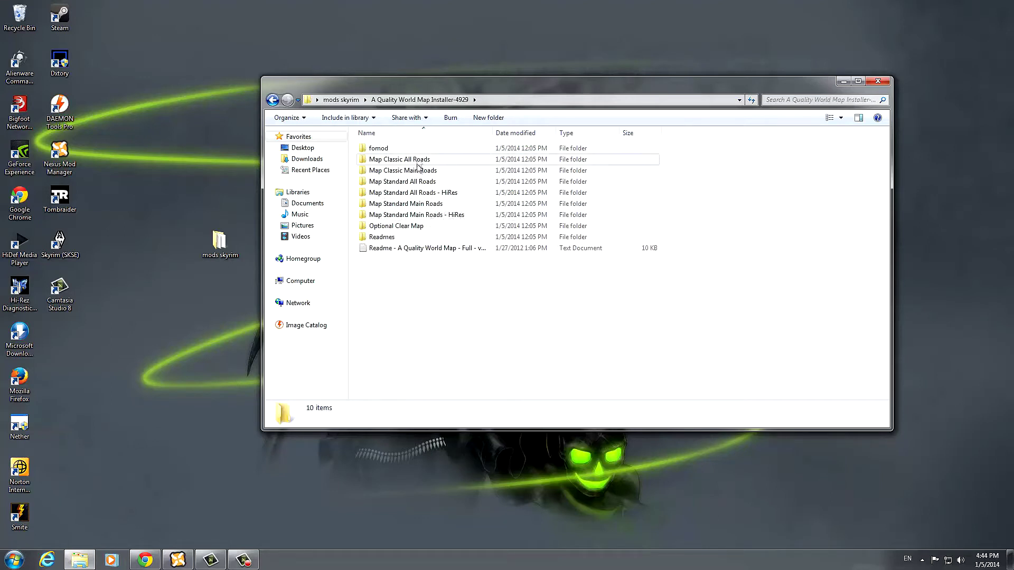
double_click(393, 149)
double_click(393, 150)
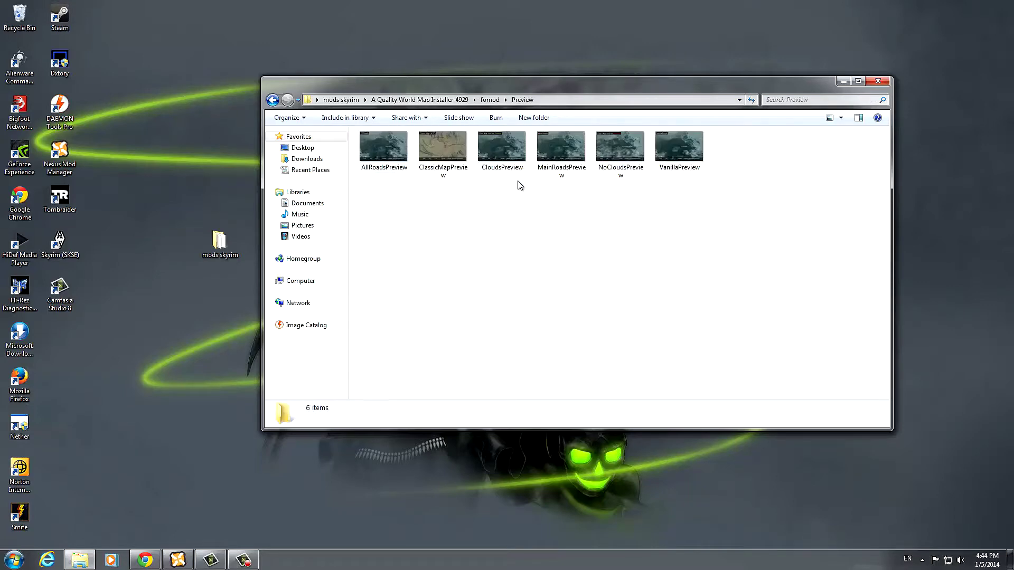
View the AllRoadsPreview and ClassicMapPreview images, closing each one after viewing.
double_click(379, 148)
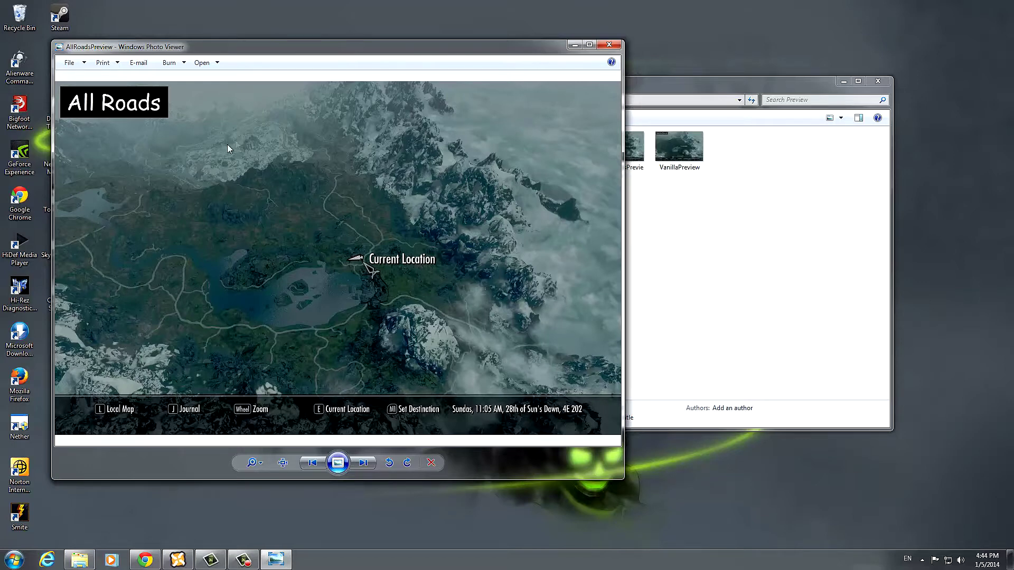
click(609, 45)
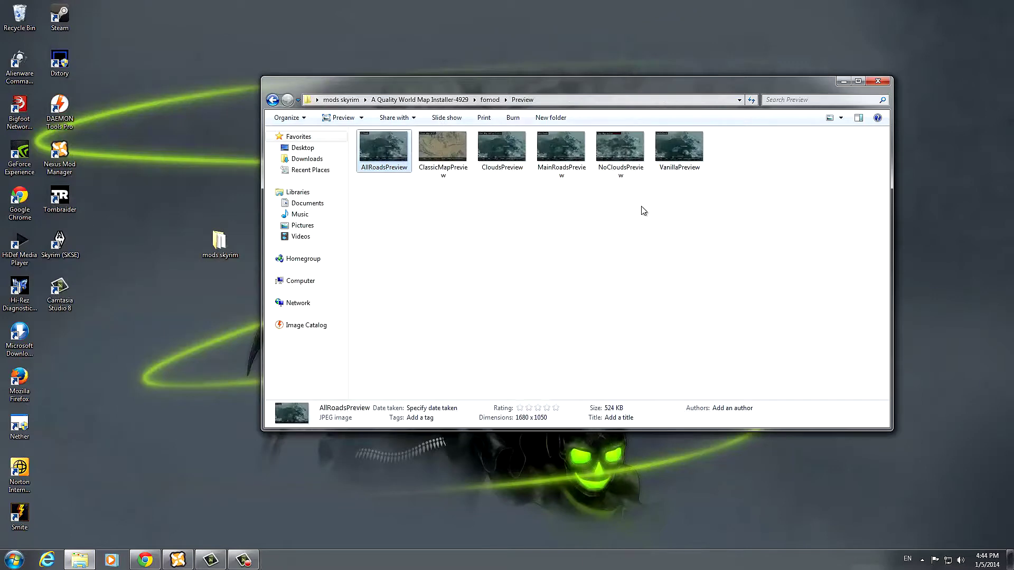
double_click(435, 139)
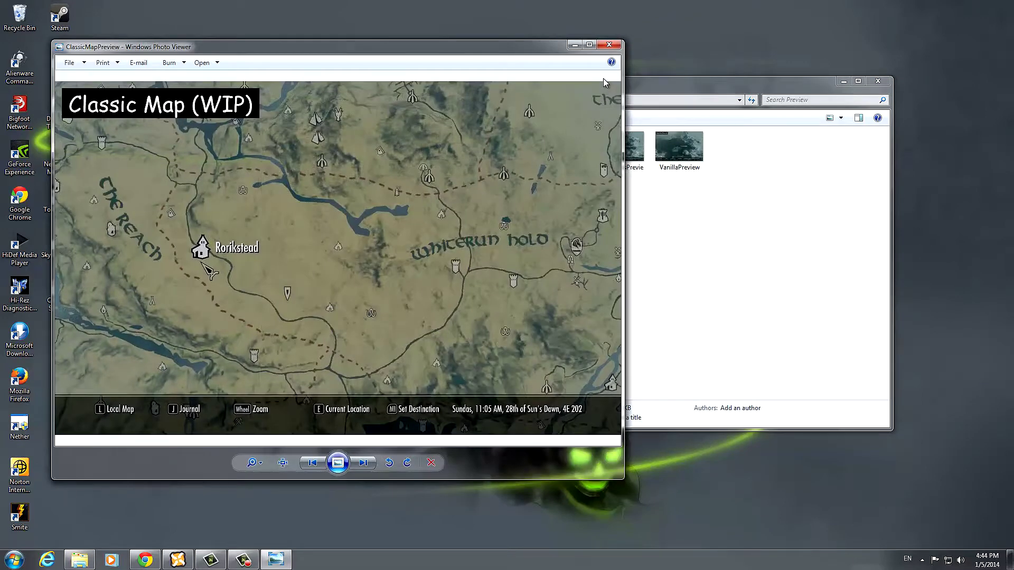
click(609, 45)
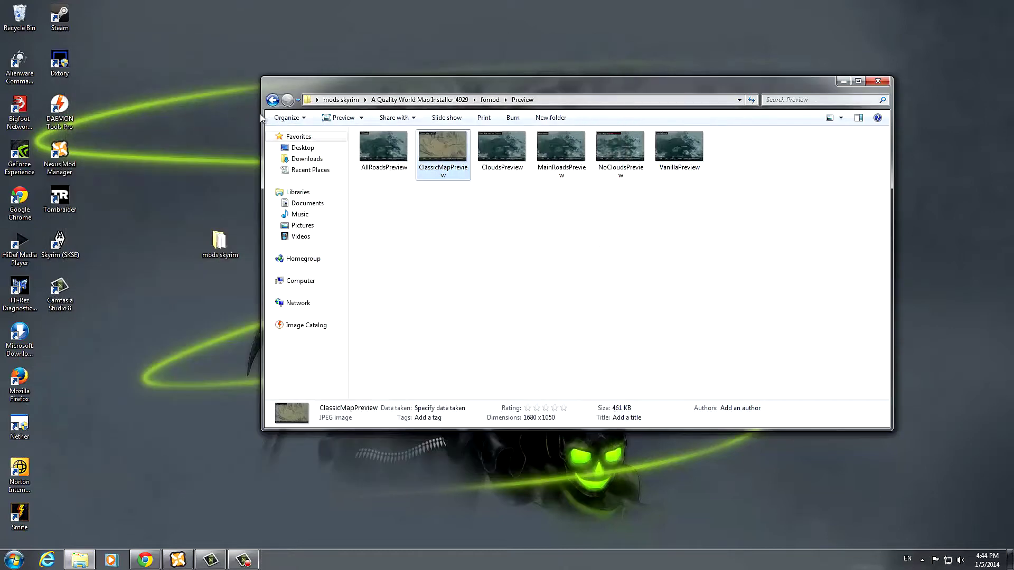
Return to the A Quality World Map Installer-4929 folder and copy the textures folder from Map Classic All Roads.
click(272, 100)
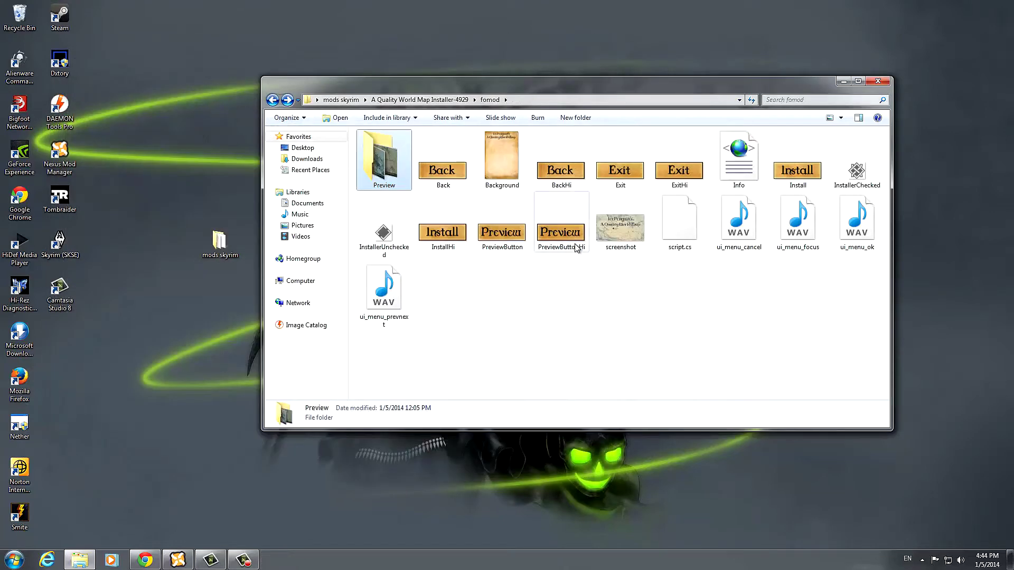
click(273, 99)
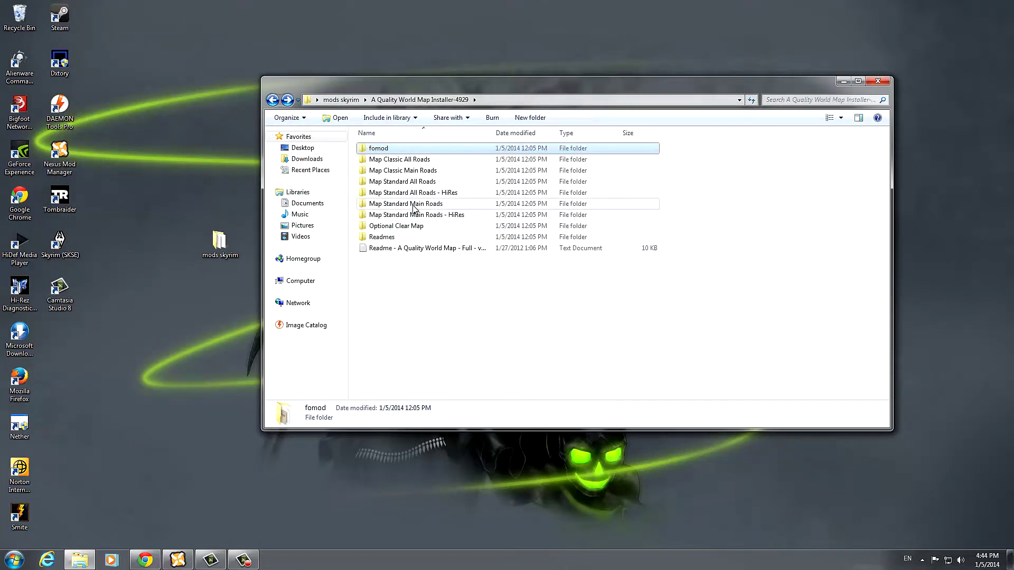
double_click(417, 159)
click(378, 149)
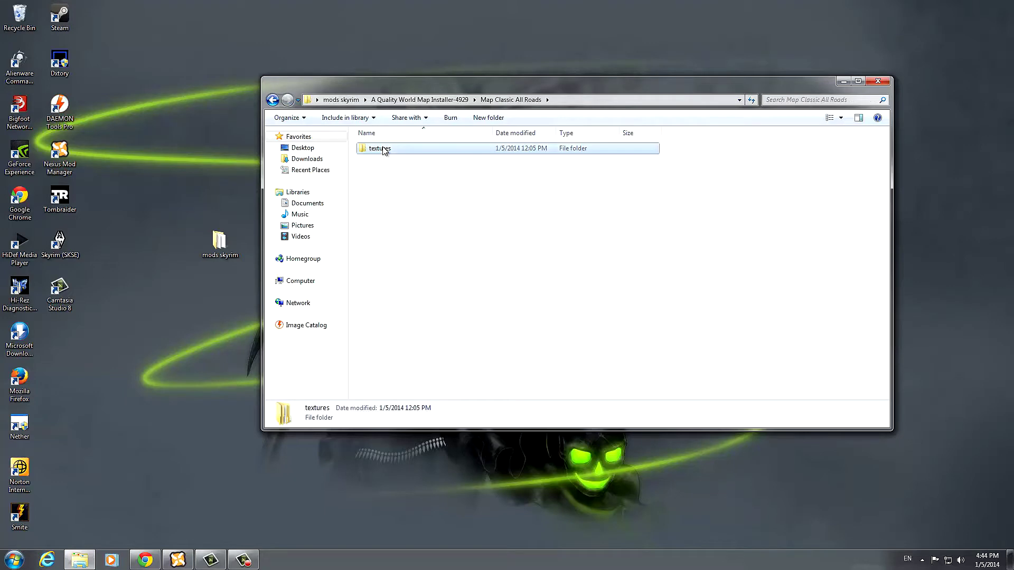
right_click(383, 148)
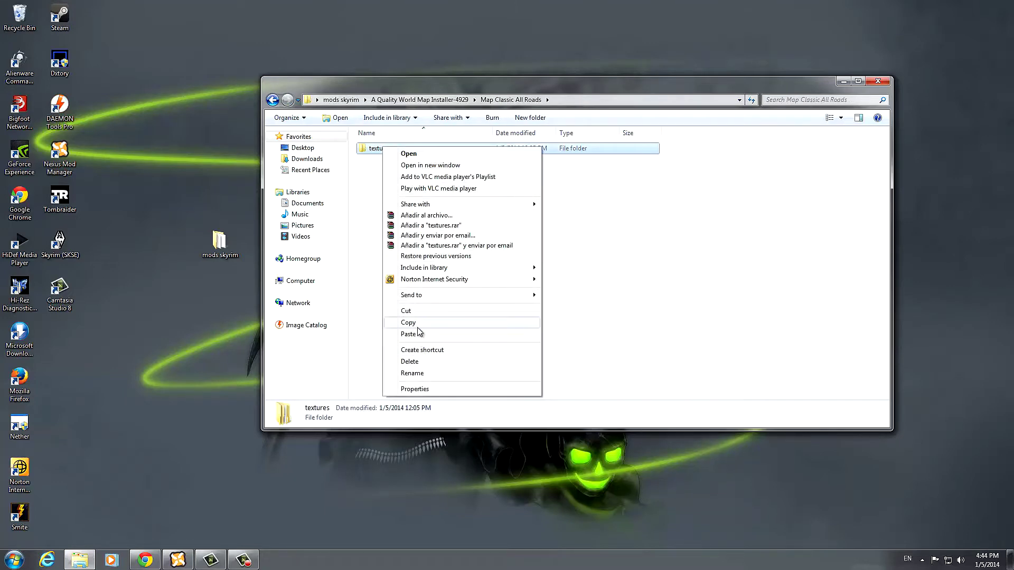
click(409, 323)
Open the Program Files (x86) folder on Local Disk (C:) in a new Explorer window.
click(27, 559)
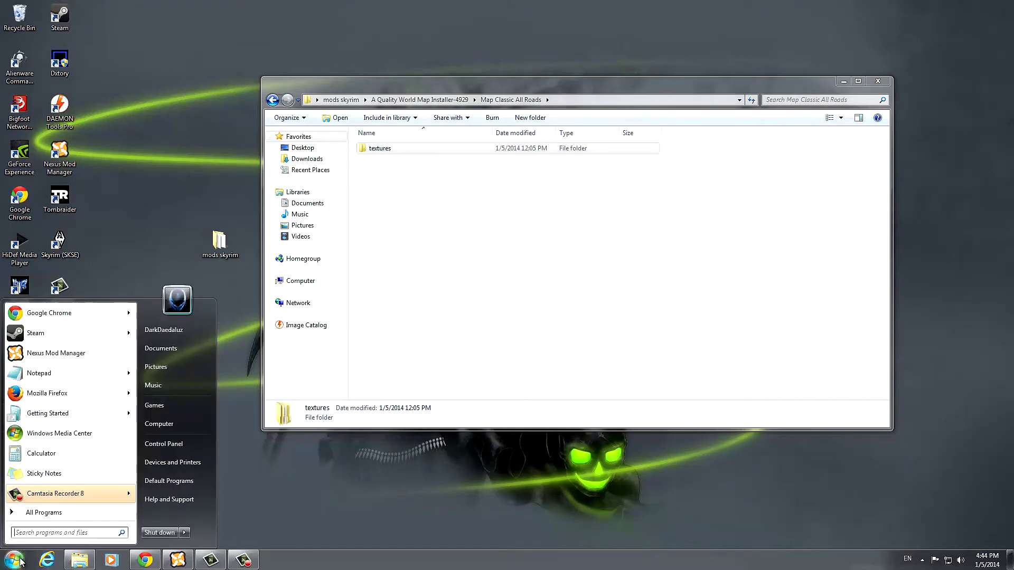
click(184, 405)
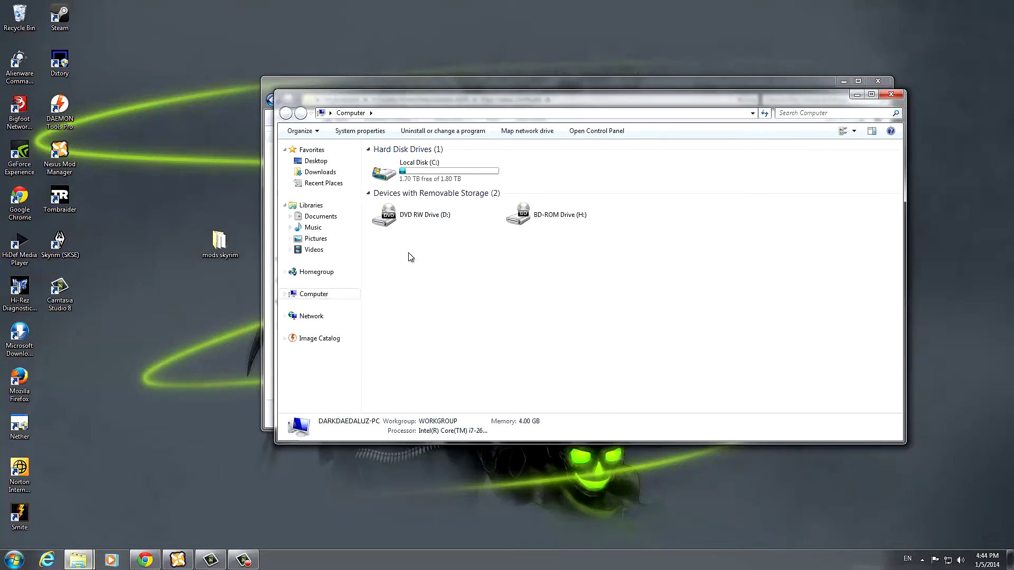
double_click(420, 172)
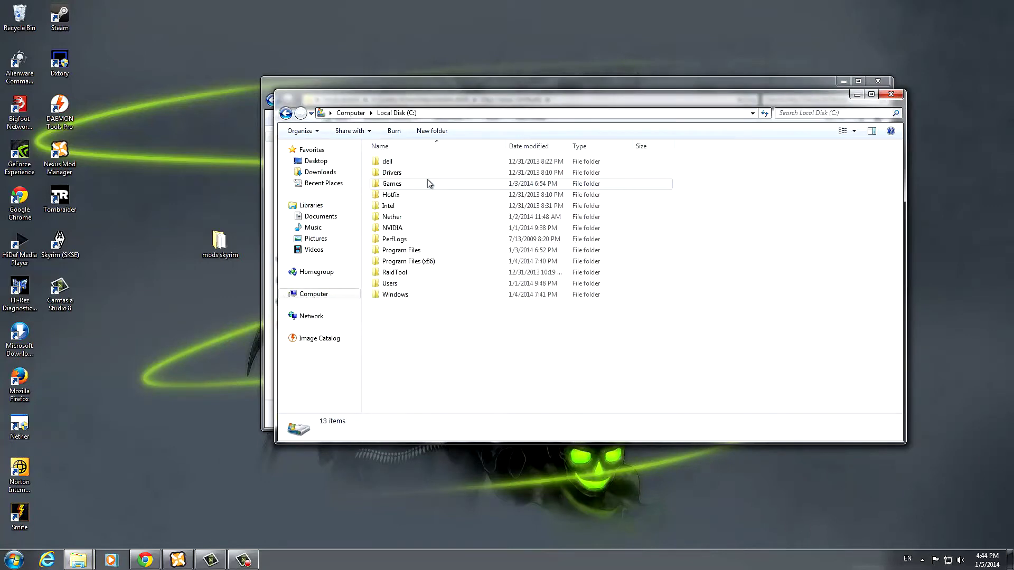
double_click(422, 262)
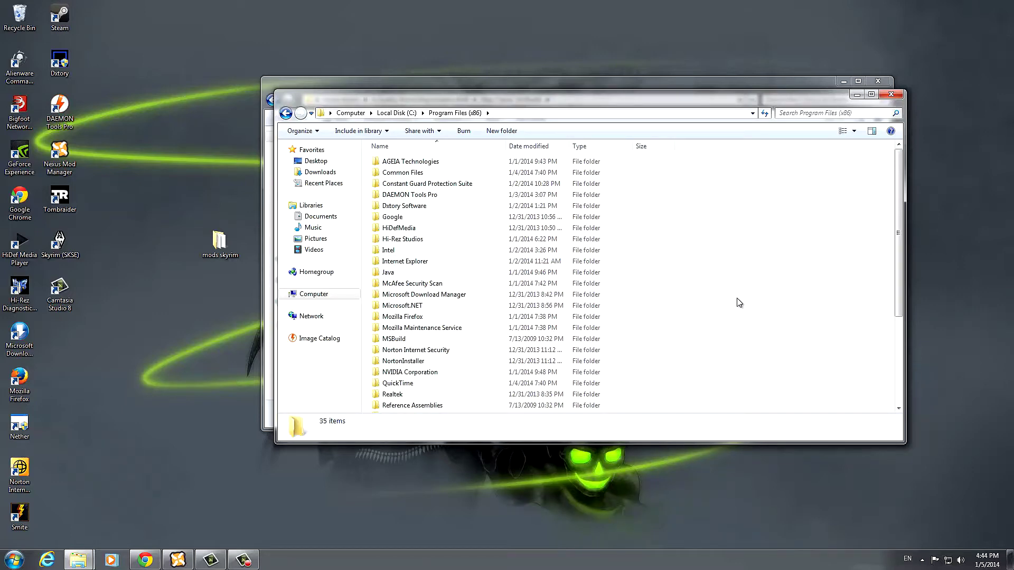
Paste the copied textures folder into Skyrim's Data folder under Steam\SteamApps\common.
scroll(740, 303, down, 2)
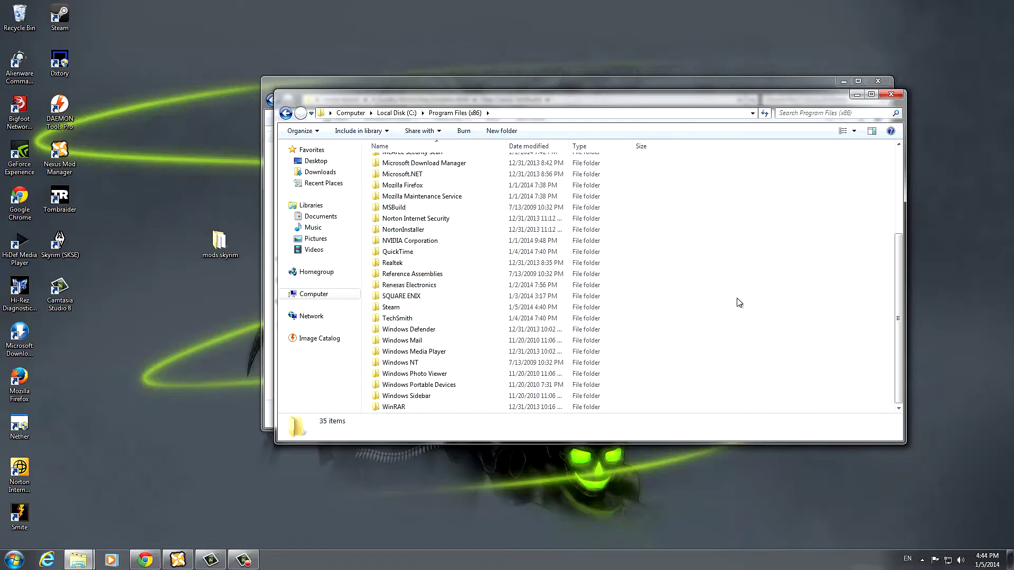
scroll(740, 302, up, 4)
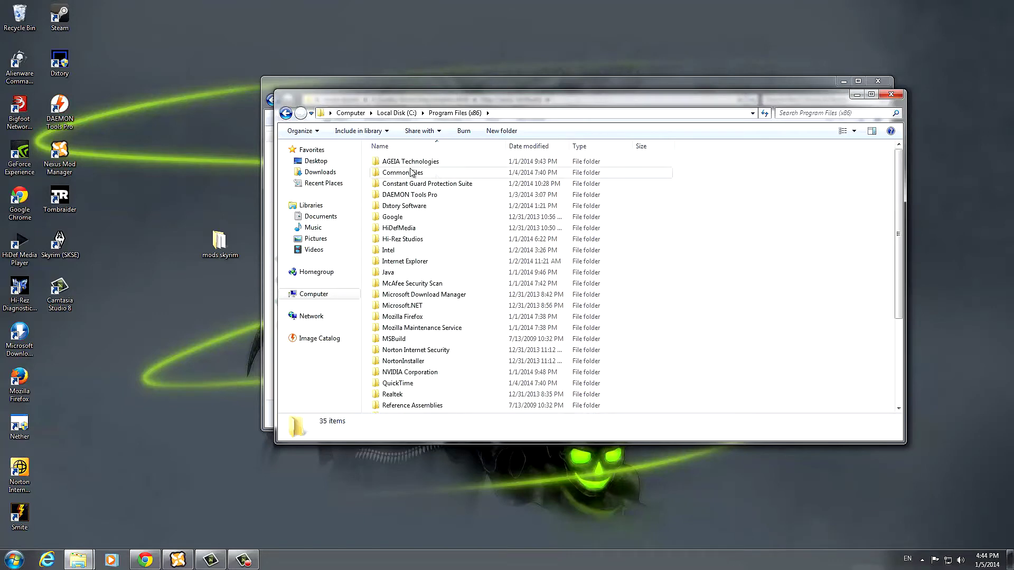
scroll(422, 281, down, 4)
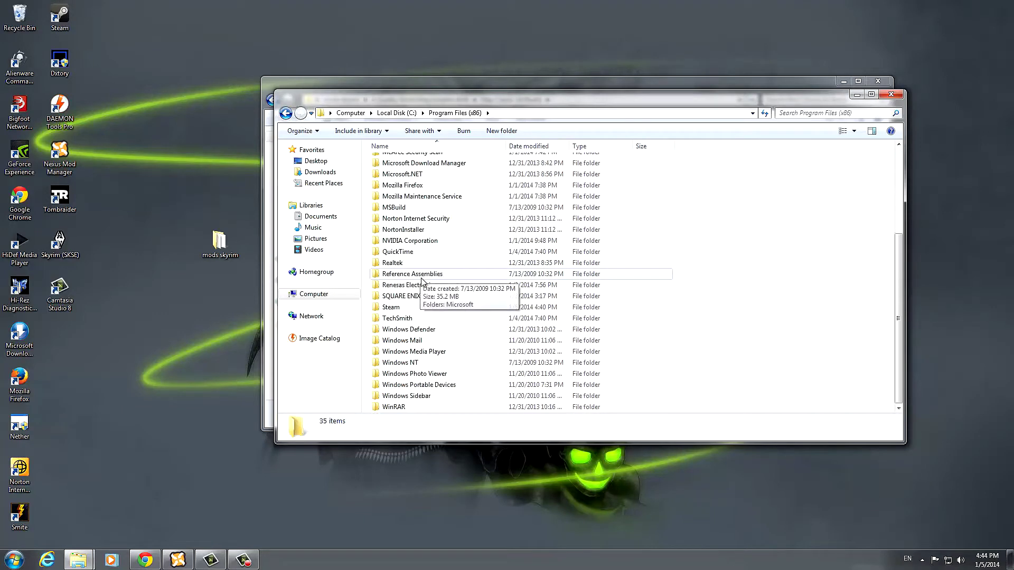
double_click(423, 311)
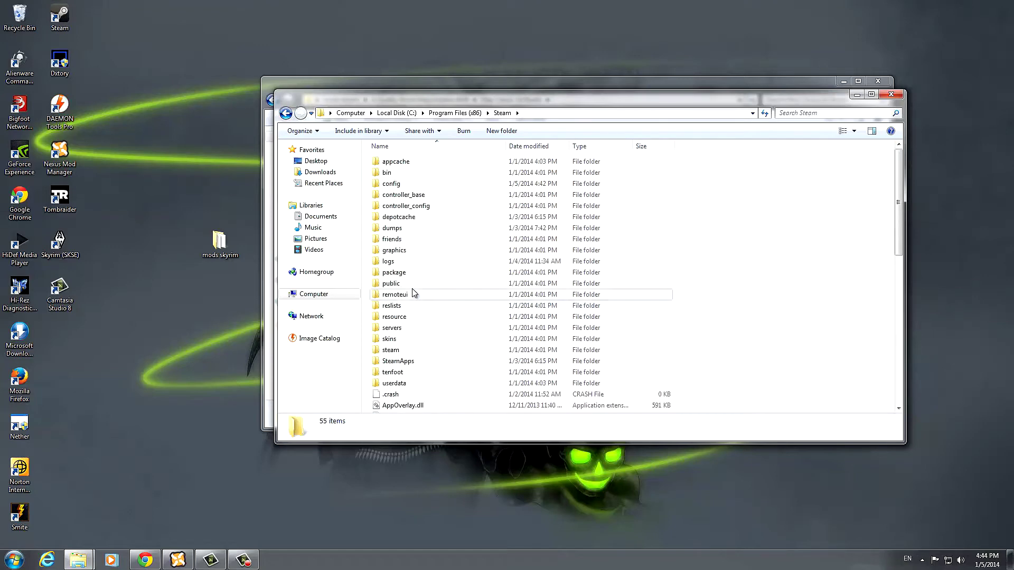
double_click(417, 361)
double_click(402, 162)
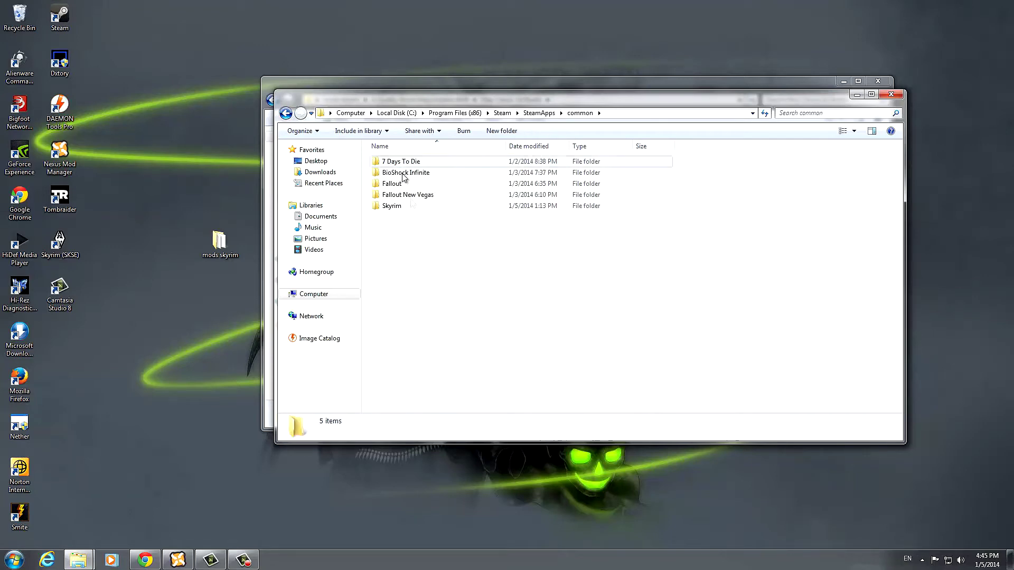
double_click(403, 207)
double_click(394, 164)
right_click(742, 247)
click(774, 316)
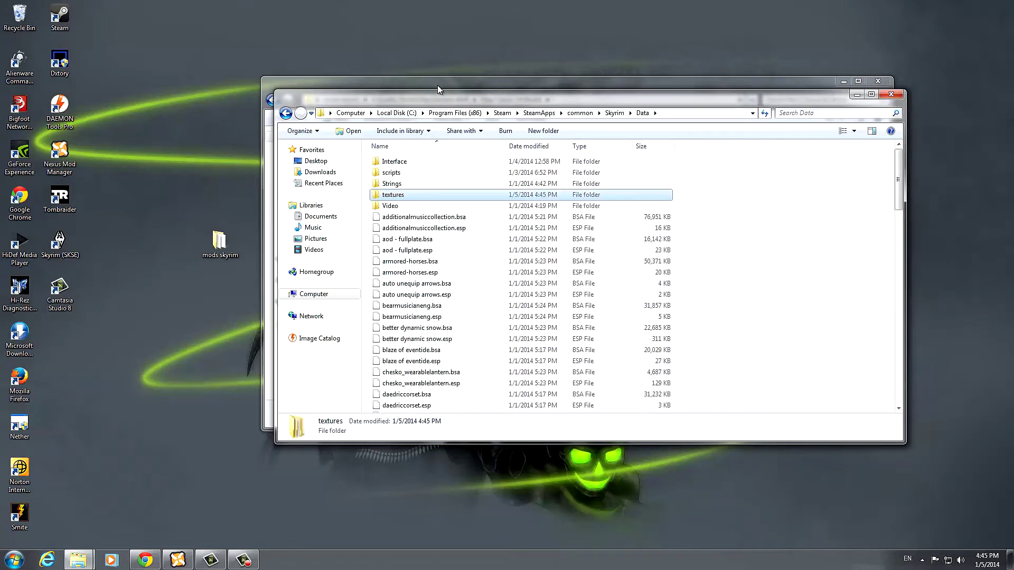
Copy the meshes and textures folders from the installer's Optional Clear Map folder.
click(437, 84)
click(271, 100)
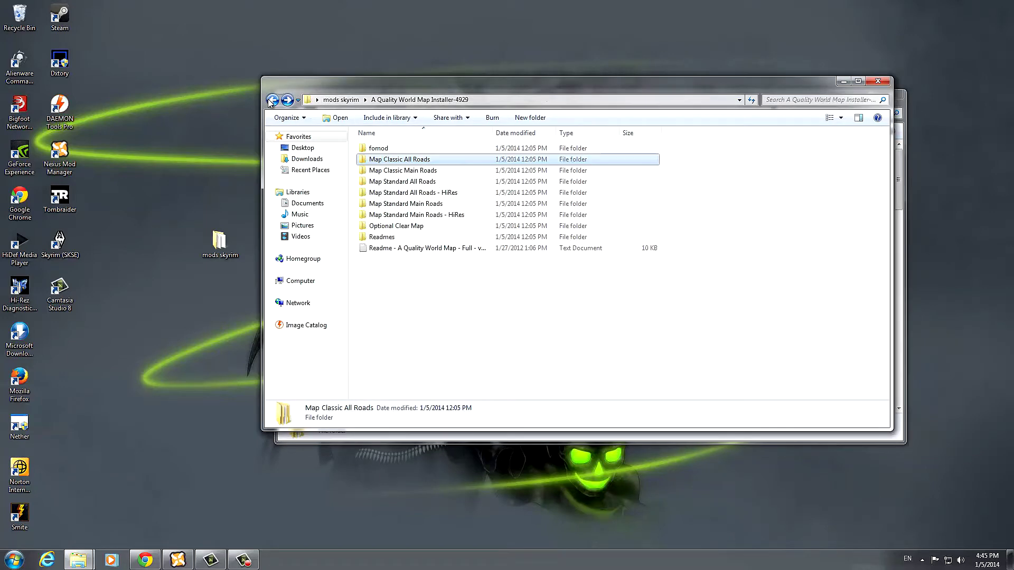
double_click(417, 231)
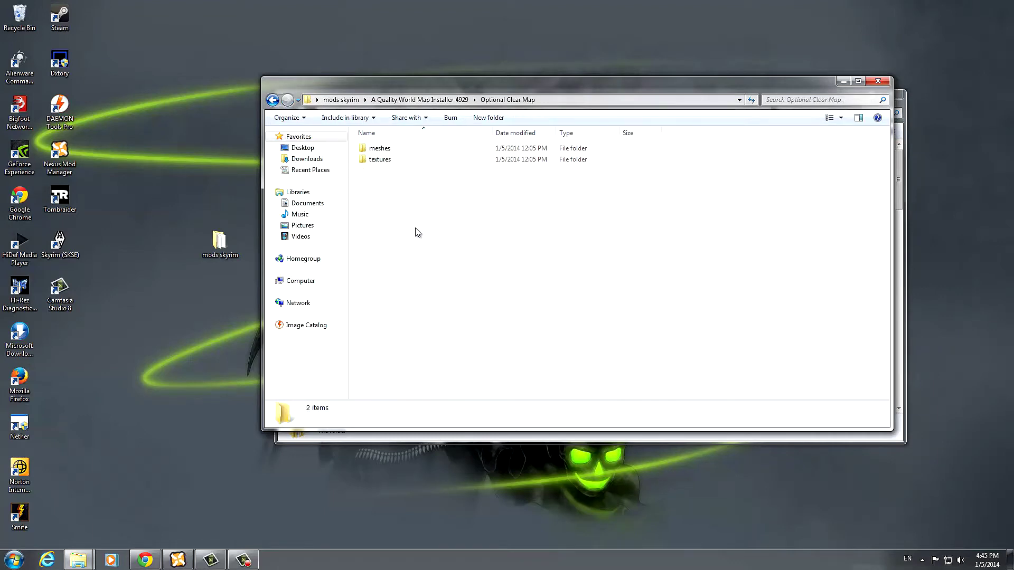
drag(389, 175, 384, 150)
right_click(384, 151)
click(421, 299)
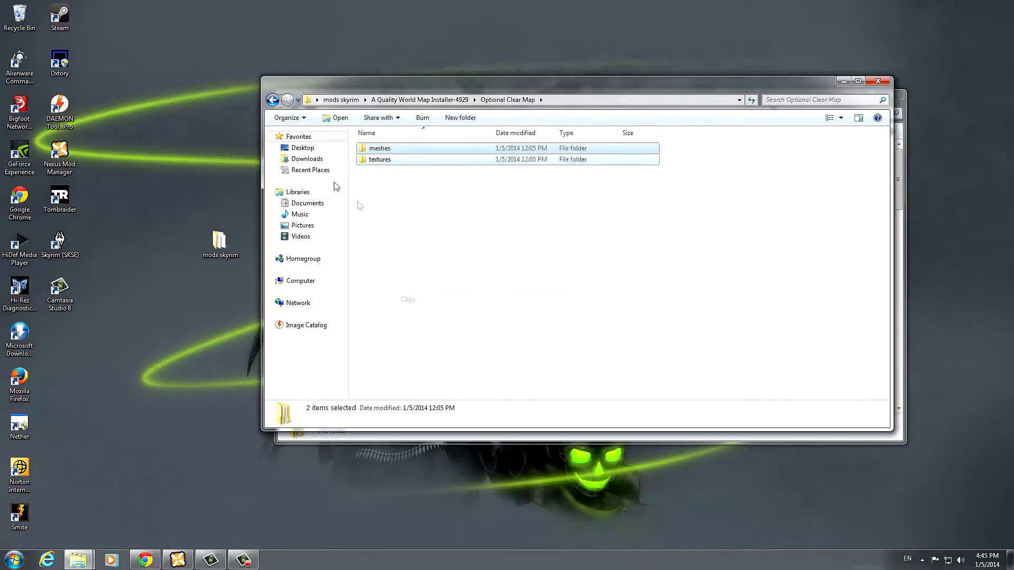
Paste the copied meshes and textures folders into the Skyrim Data folder and close its window.
click(862, 438)
key(ctrl+v)
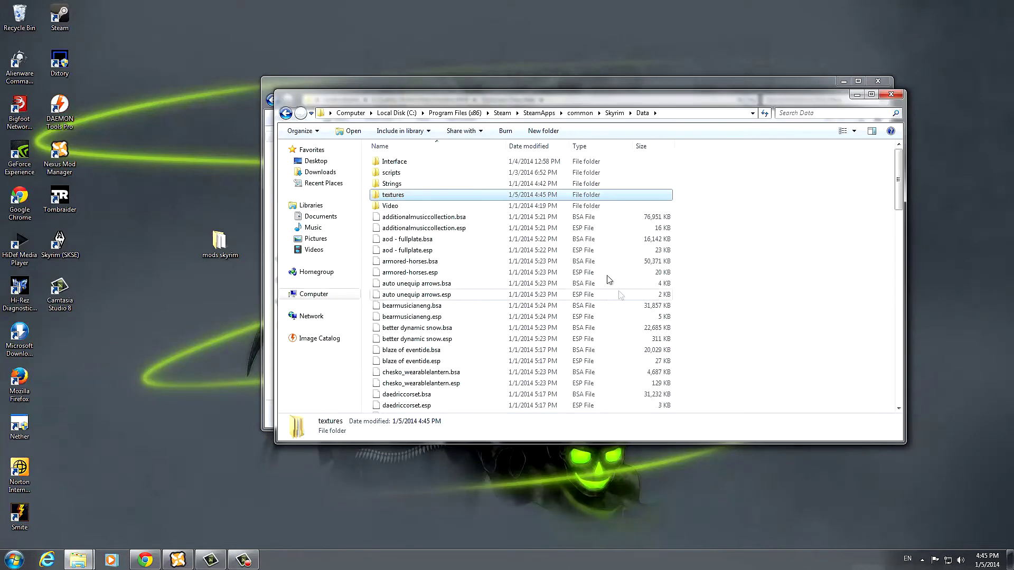
right_click(780, 215)
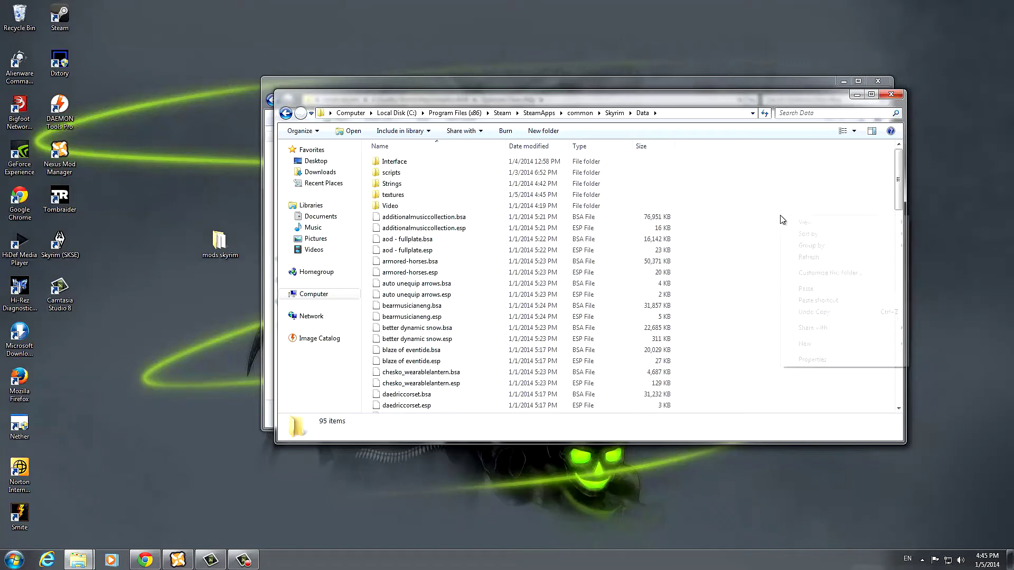
click(817, 294)
click(511, 376)
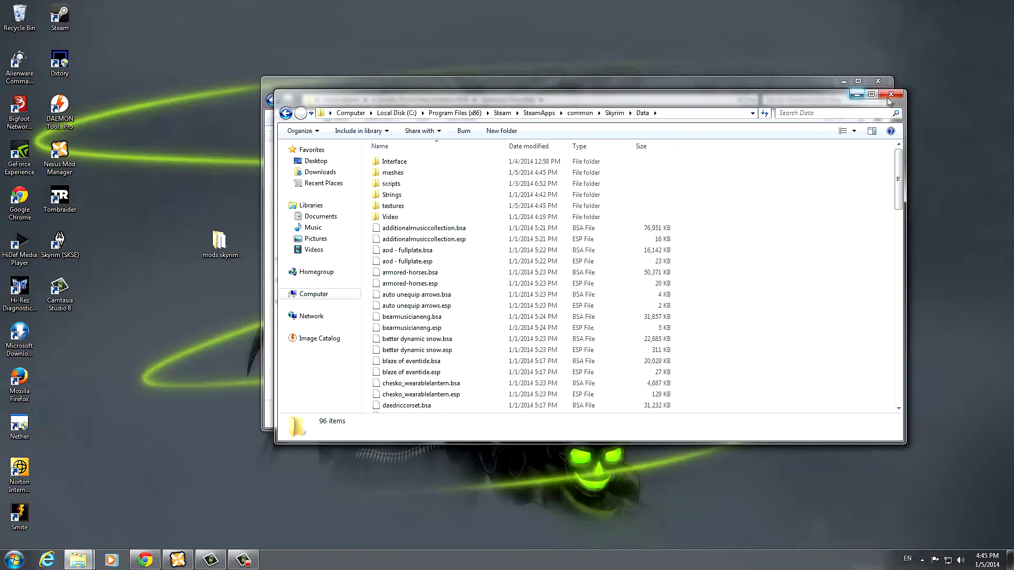
key(alt+Tab)
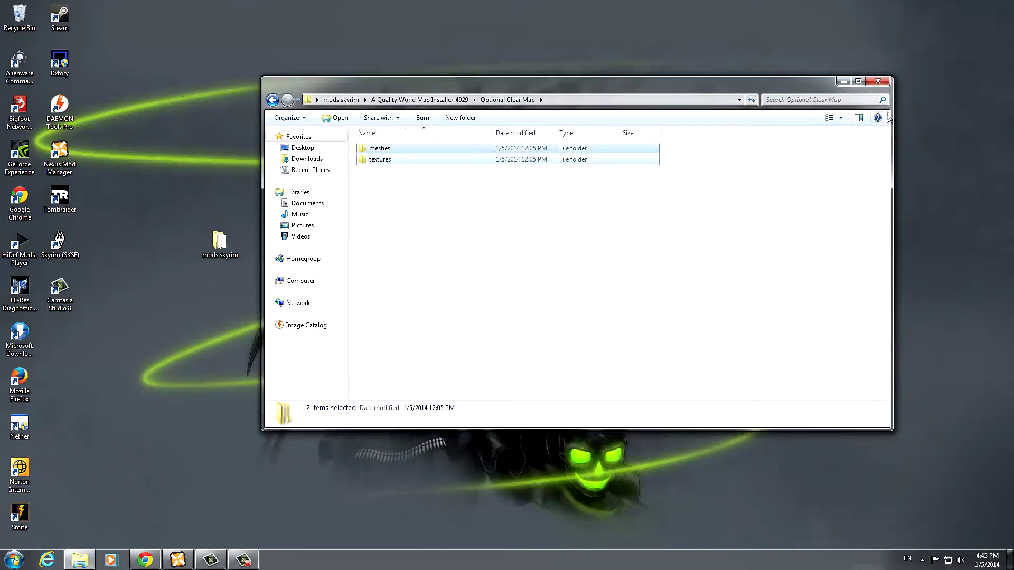
Close the installer's Optional Clear Map folder window.
click(878, 81)
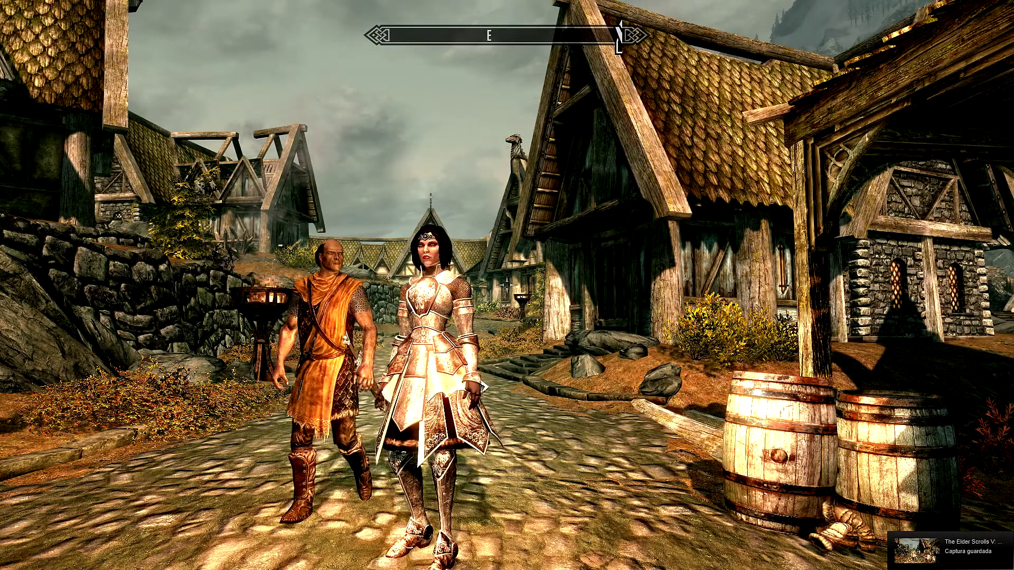
Switch to Skyrim and examine the modded world map around Whiterun Hold both close up and from farther away.
key(Tab)
key(s)
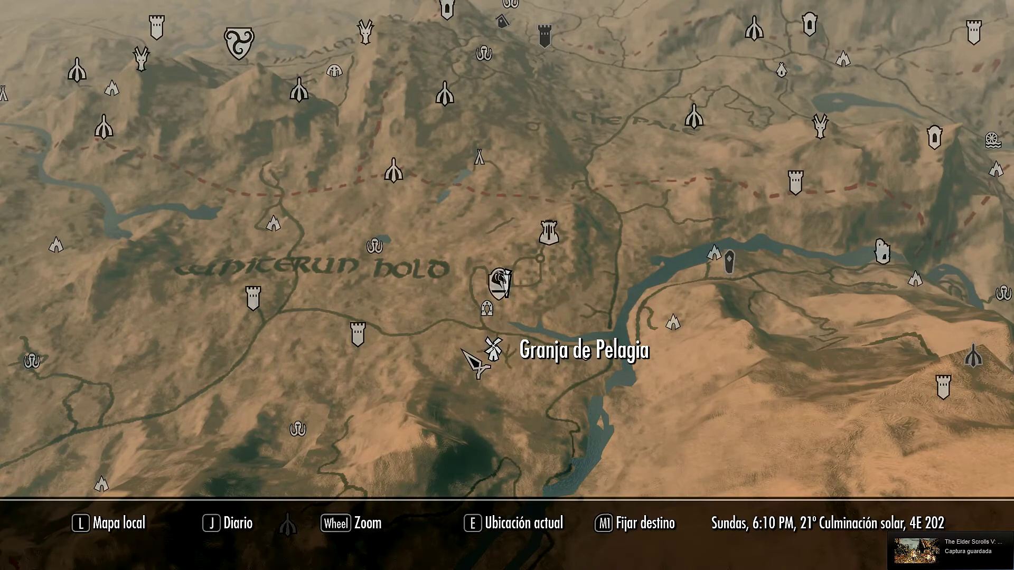
scroll(480, 351, down, 4)
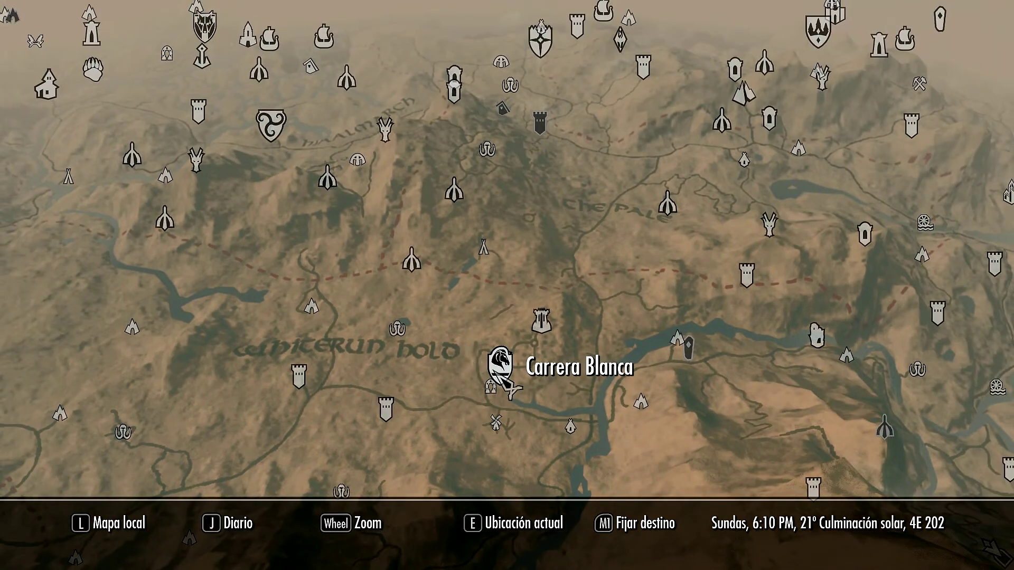
scroll(504, 376, up, 3)
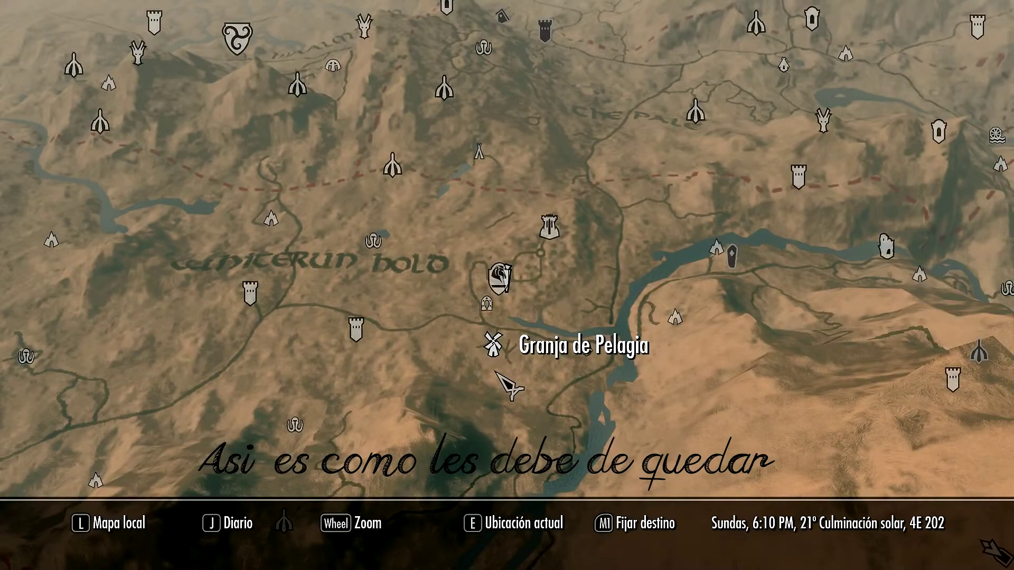
scroll(496, 373, down, 3)
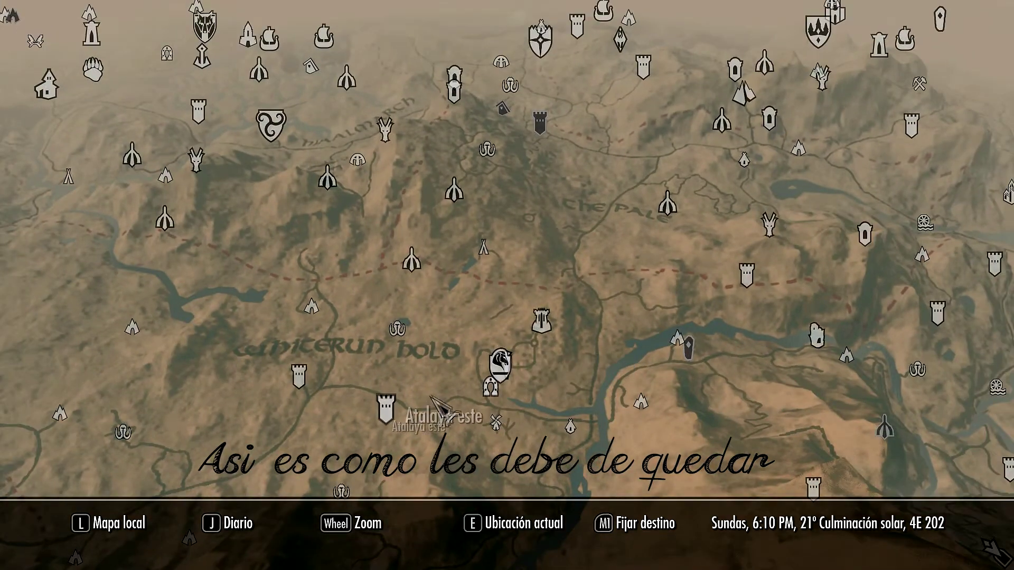
scroll(432, 397, up, 2)
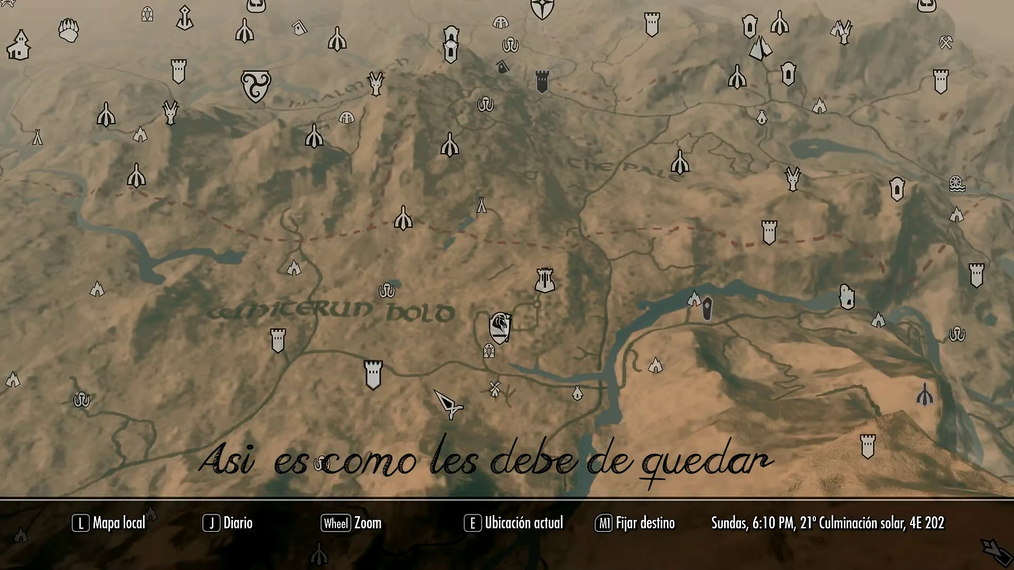
scroll(435, 392, down, 2)
scroll(435, 391, up, 3)
scroll(435, 391, down, 2)
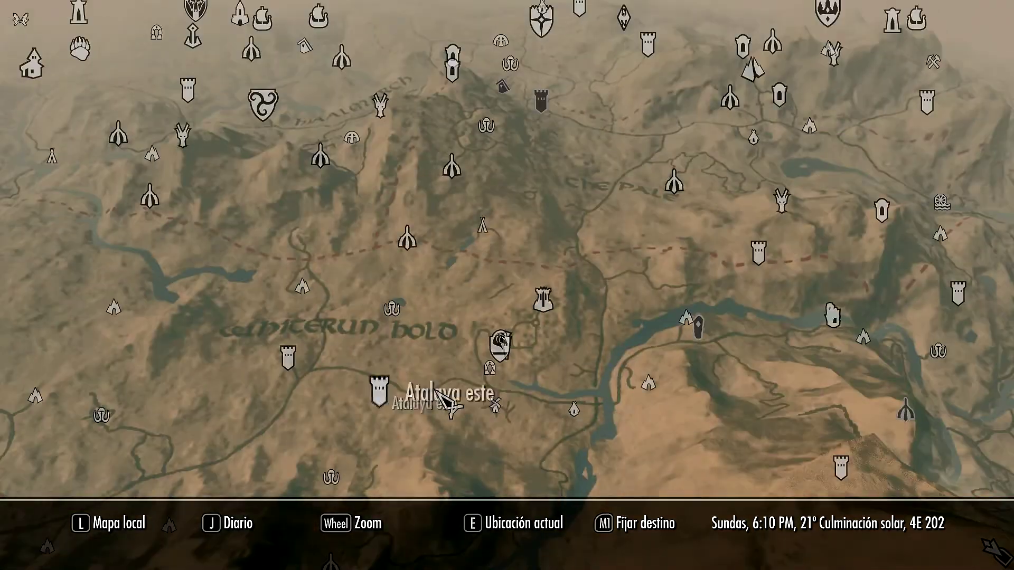
scroll(435, 392, up, 1)
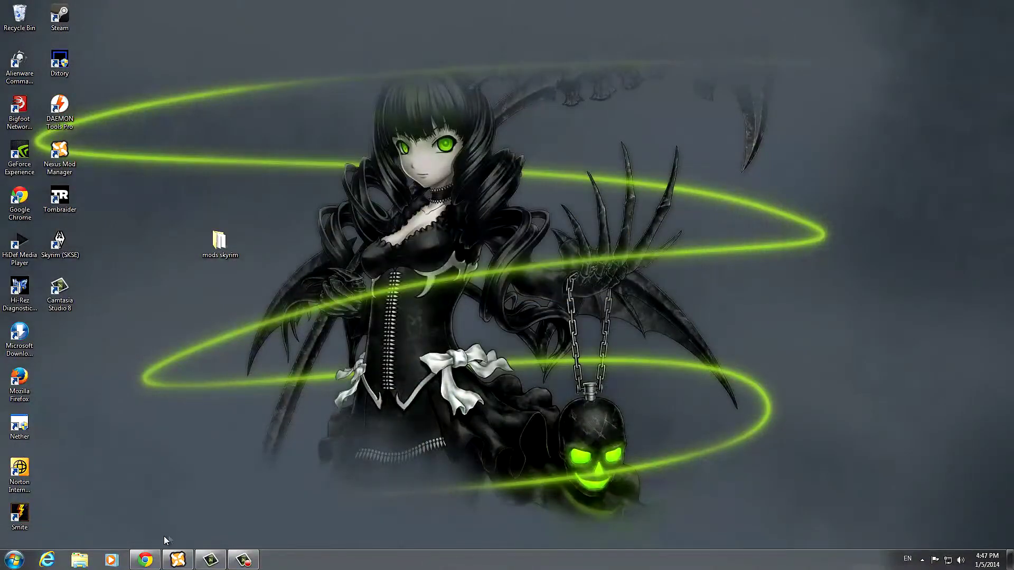
Switch to Chrome and review the description on the Unofficial Skyrim Patch page at Nexus Mods.
click(145, 559)
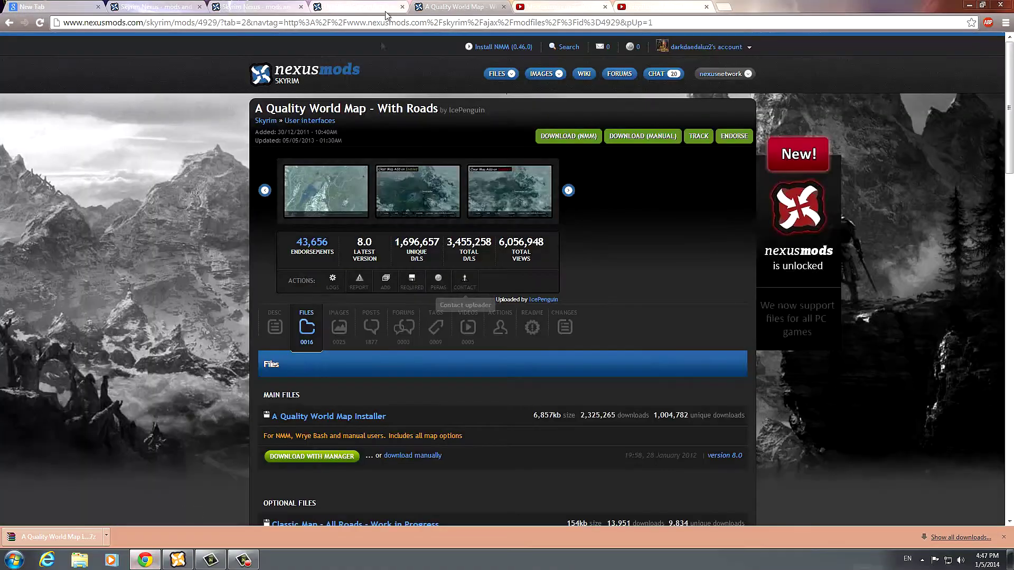
click(380, 6)
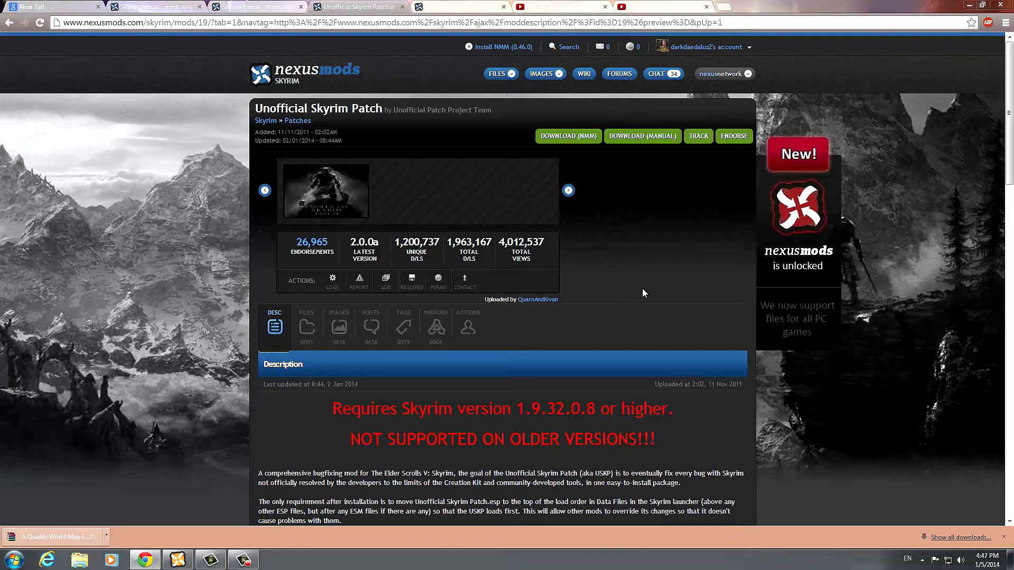
scroll(704, 319, down, 8)
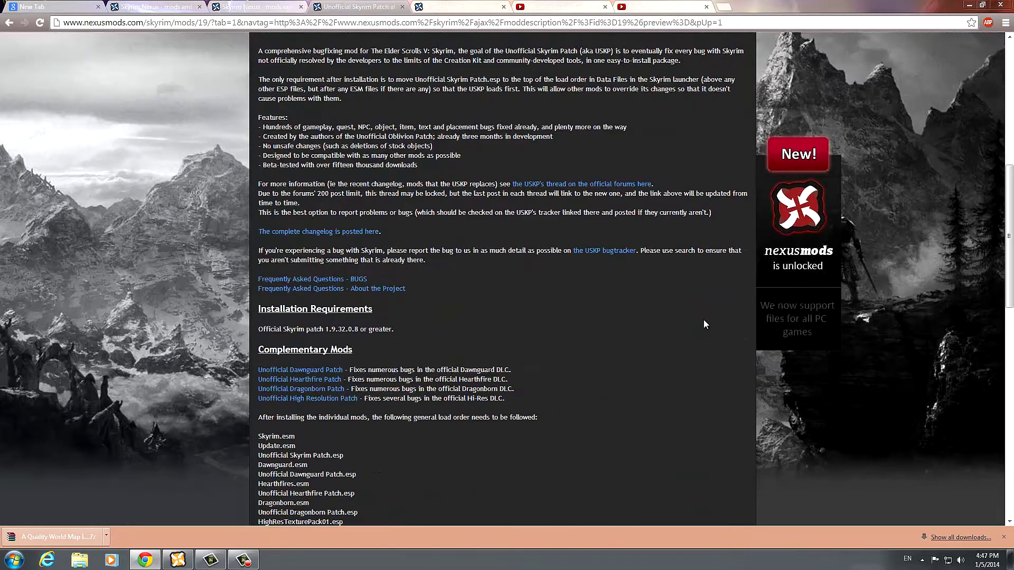
scroll(757, 332, up, 6)
scroll(737, 337, up, 2)
scroll(737, 337, down, 4)
scroll(737, 337, up, 4)
Download the Unofficial Skyrim Patch main file with the mod manager and check its entry in the download list.
click(307, 327)
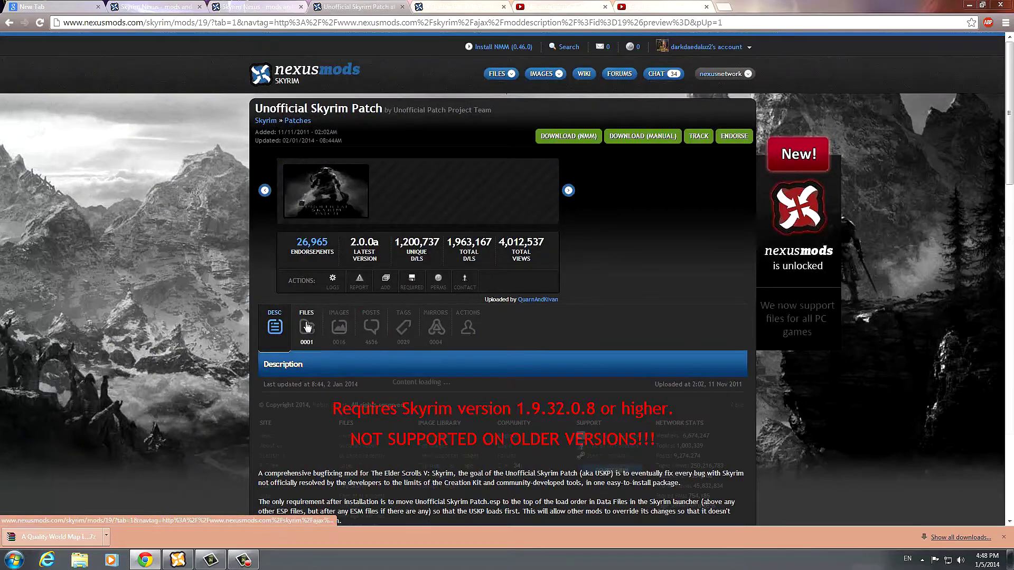
scroll(675, 302, down, 3)
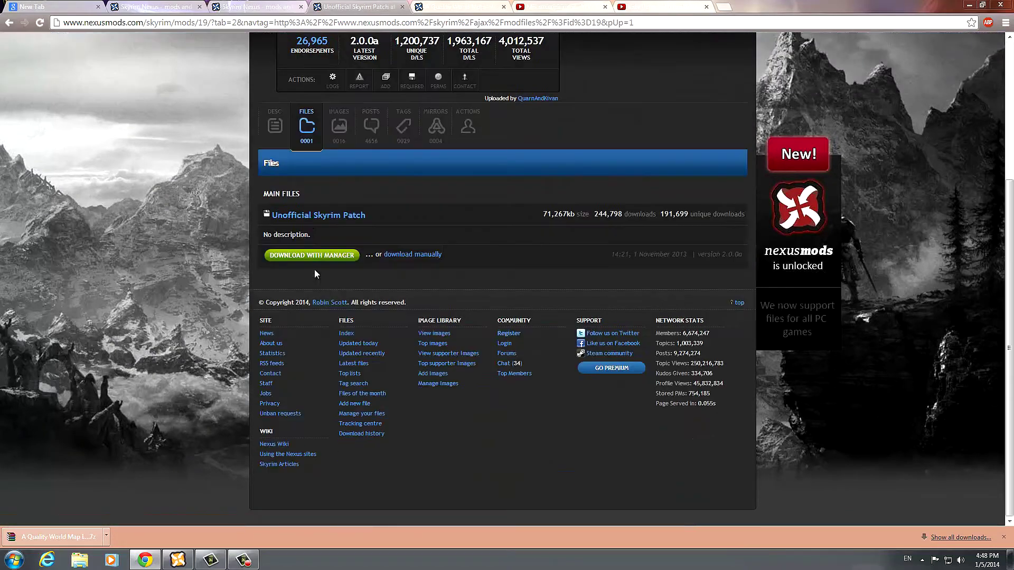
click(332, 256)
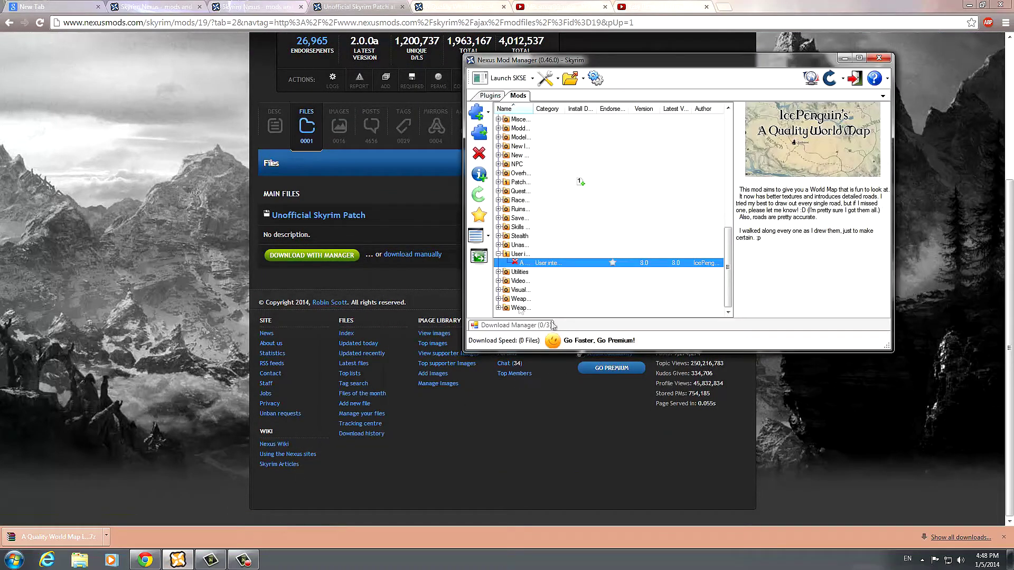
click(512, 325)
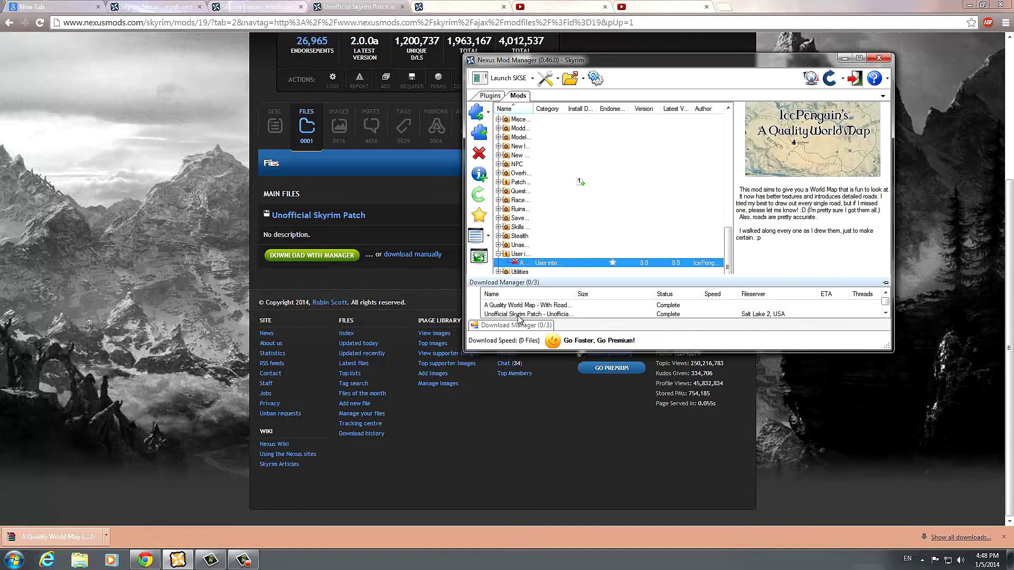
click(518, 315)
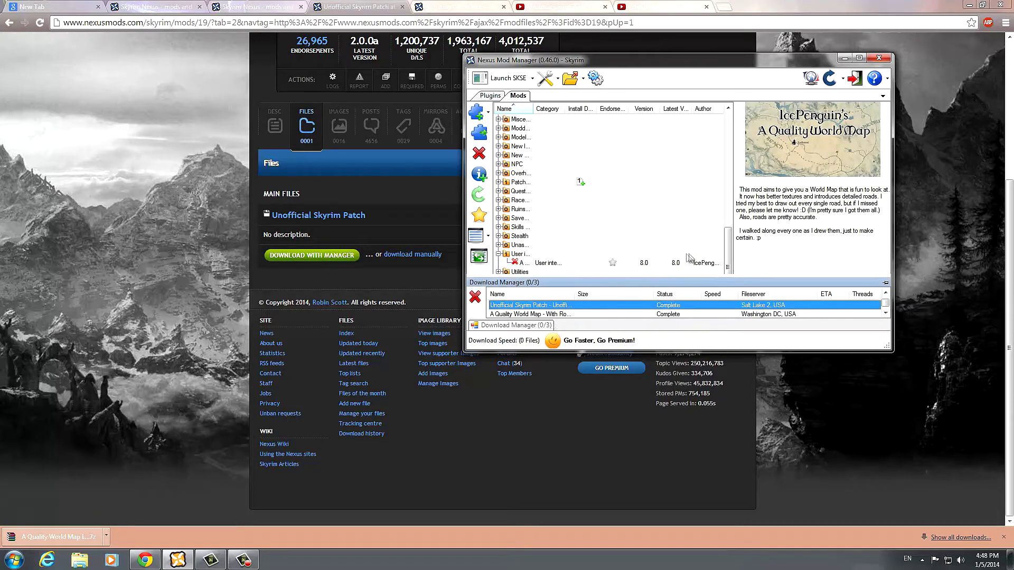
Activate the Unofficial Skyrim Patch from the Patches category in Nexus Mod Manager, then minimize the manager.
click(499, 182)
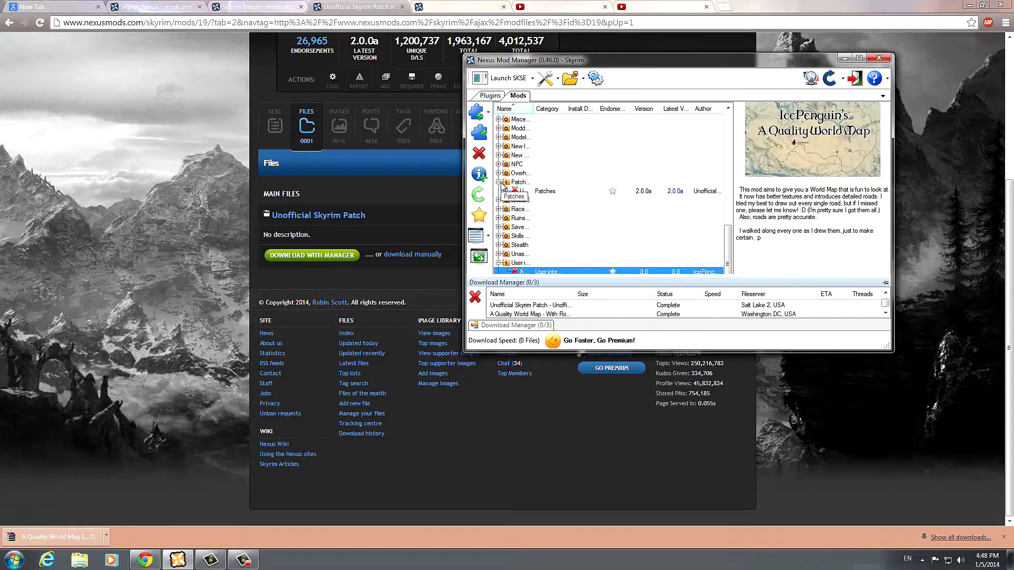
click(559, 192)
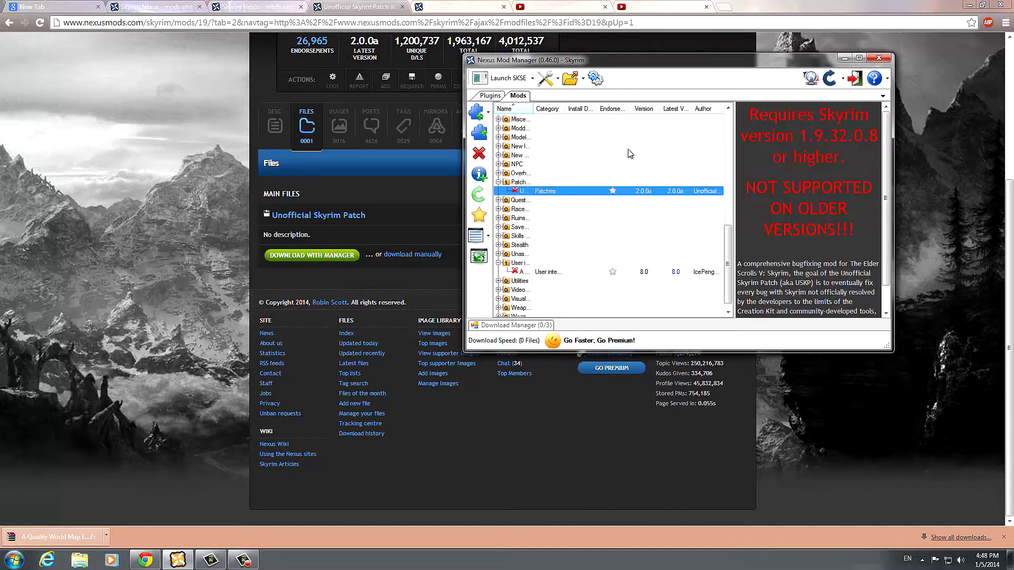
double_click(521, 191)
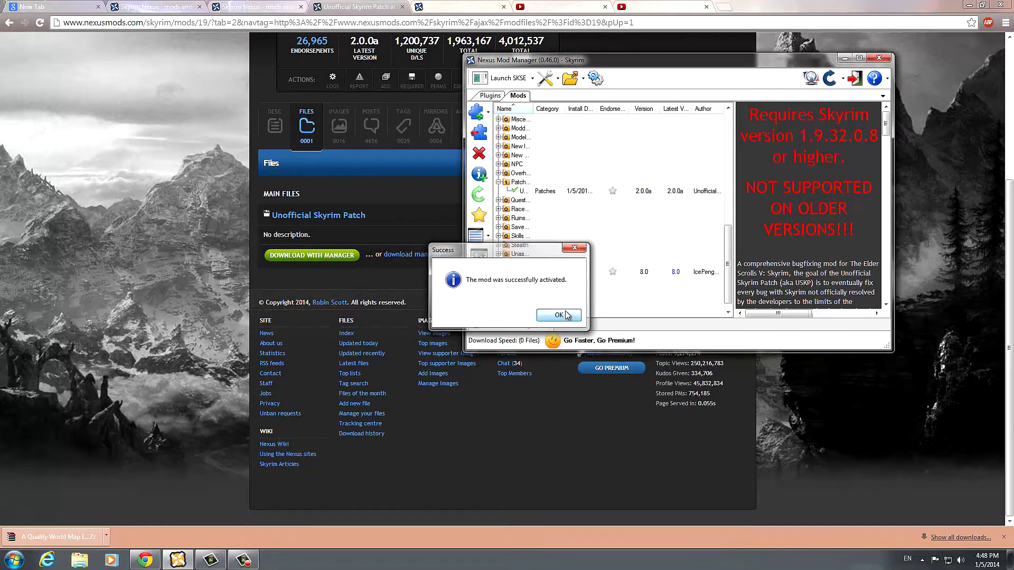
click(561, 316)
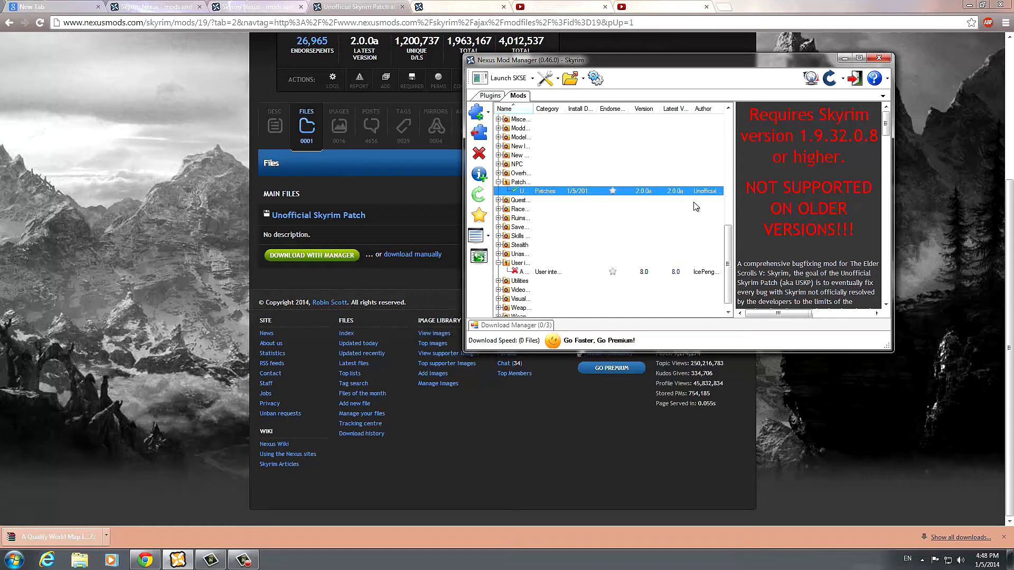
drag(728, 254, 730, 280)
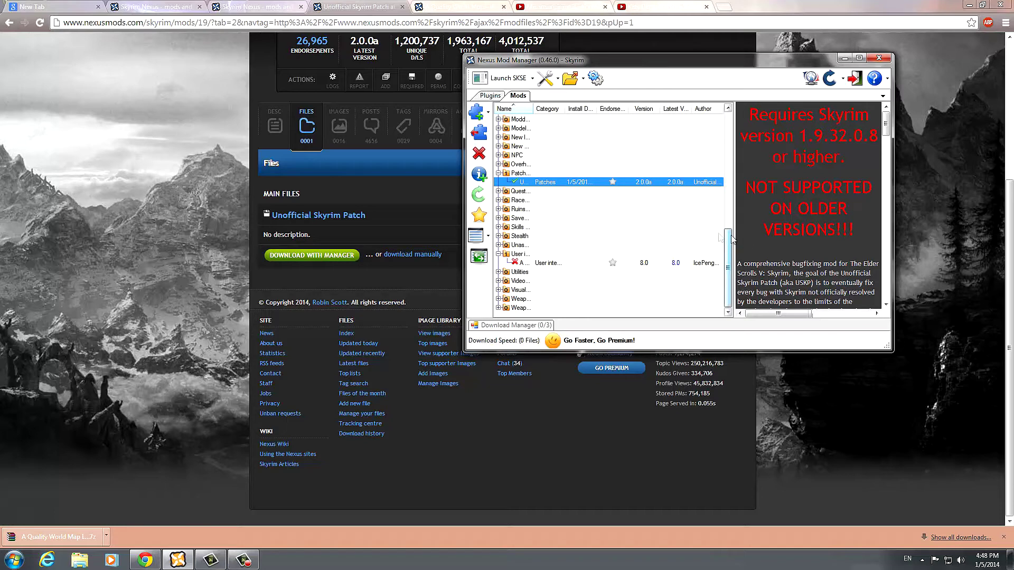
click(849, 58)
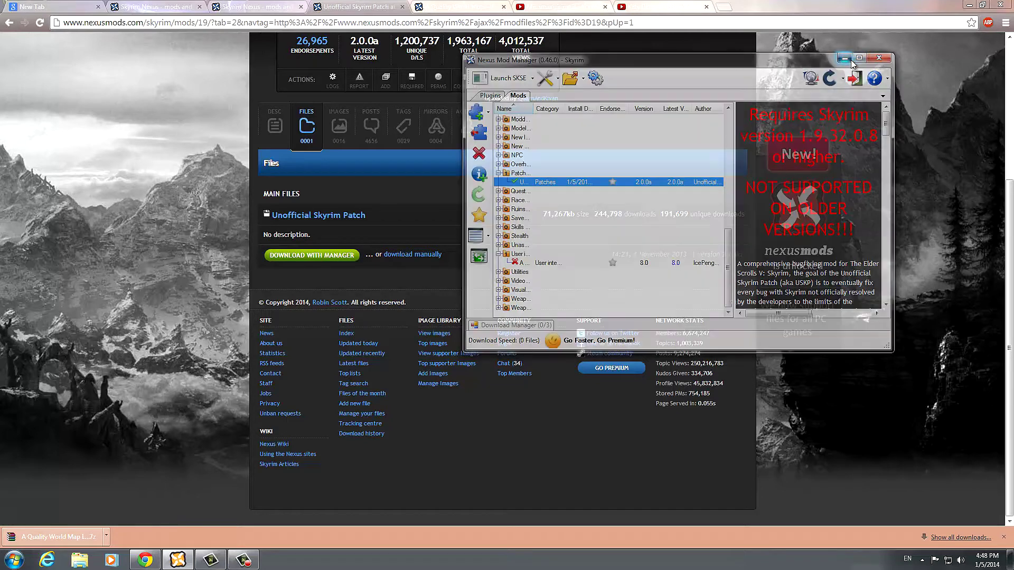
Review the complementary mods and the required load order in the Unofficial Skyrim Patch description.
click(275, 124)
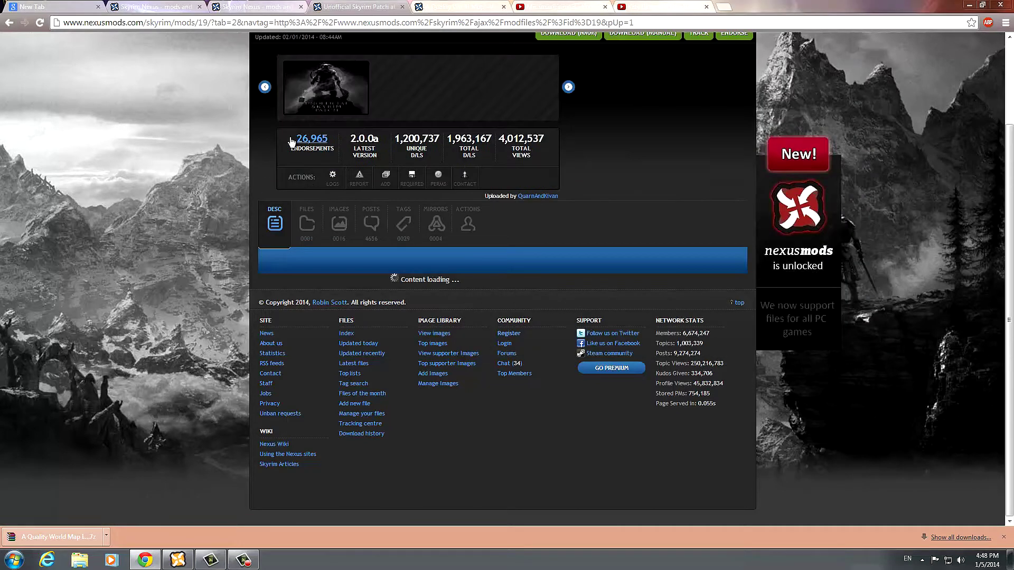
scroll(317, 341, down, 5)
scroll(341, 338, down, 4)
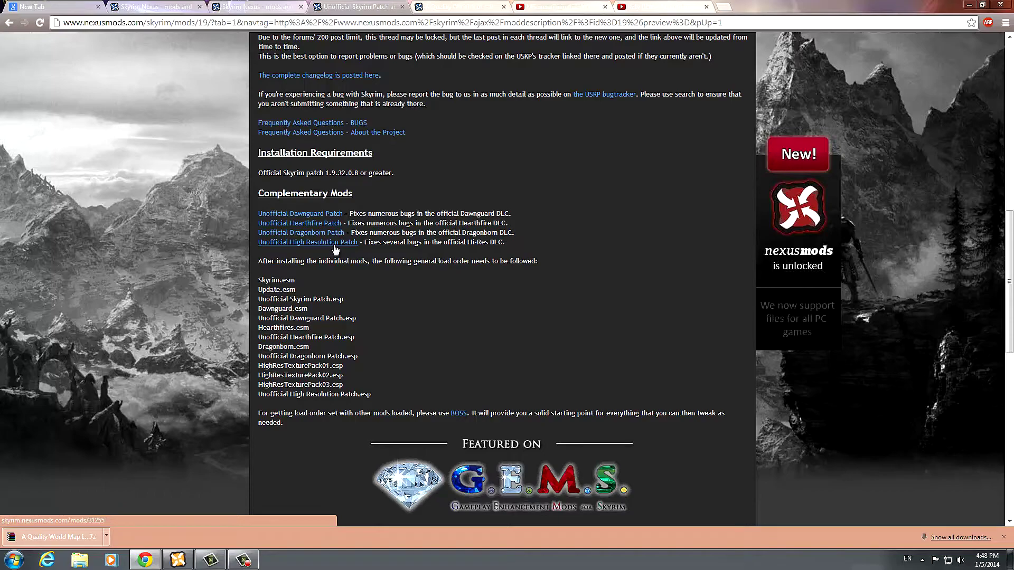
scroll(338, 248, up, 9)
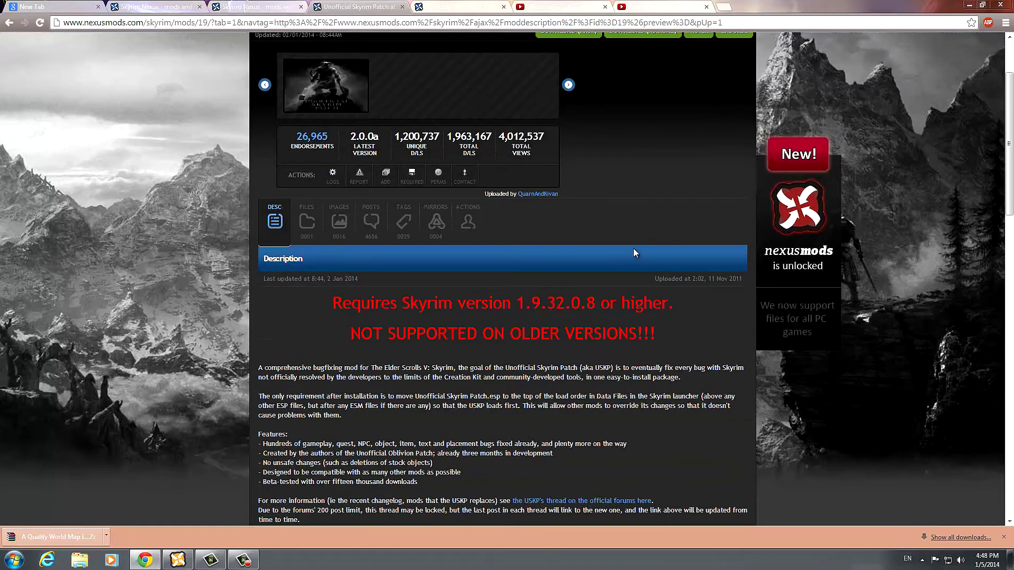
Download the Unofficial Skyrim Patch file manually from the Washington DC 2, USA server and minimize the browser.
click(307, 222)
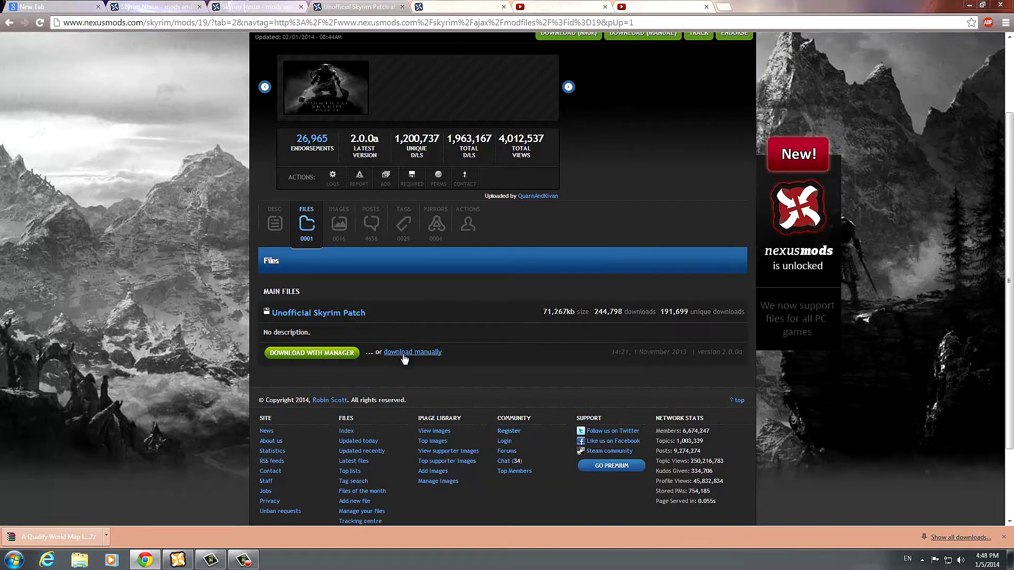
click(405, 352)
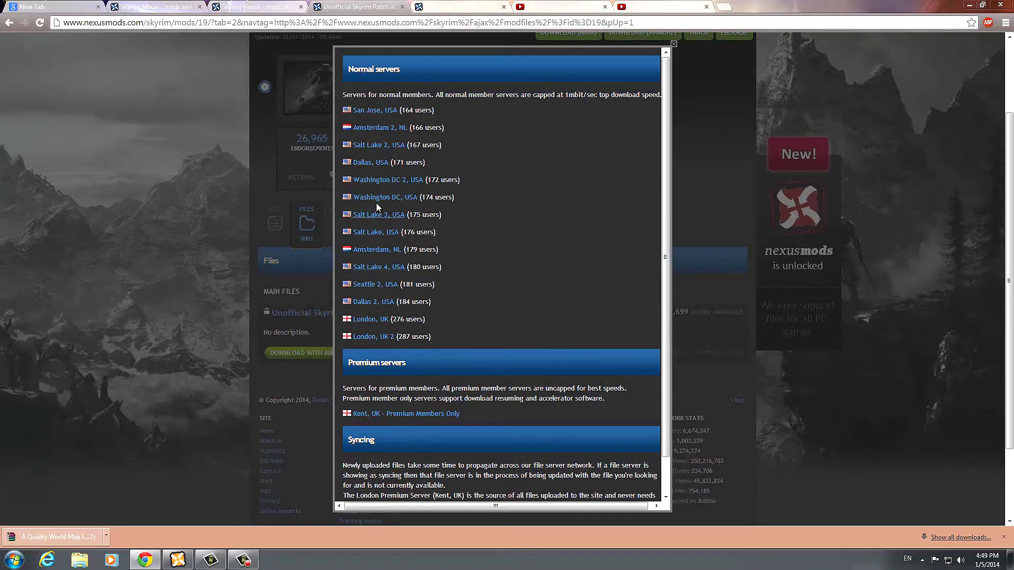
click(382, 182)
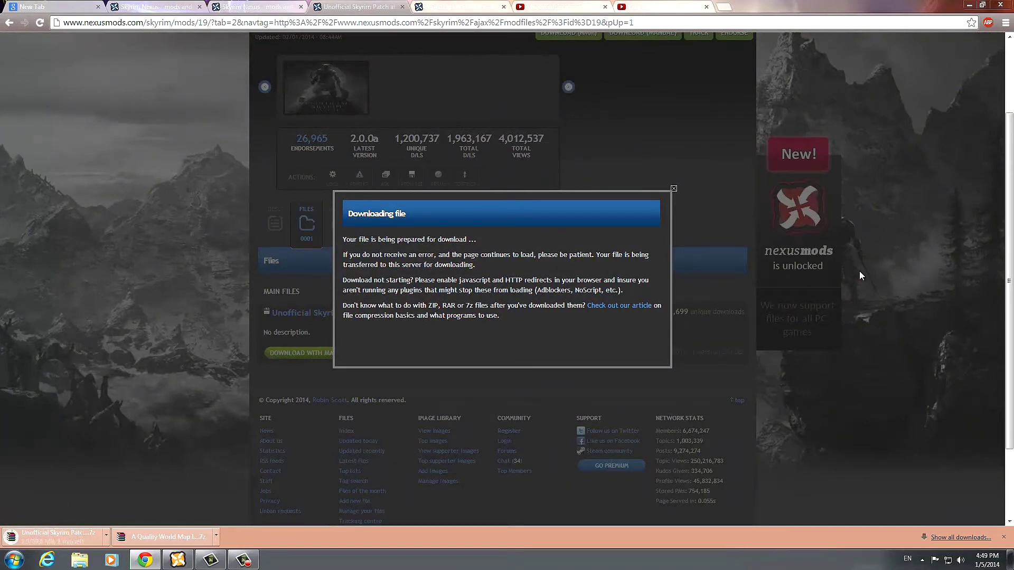
click(674, 189)
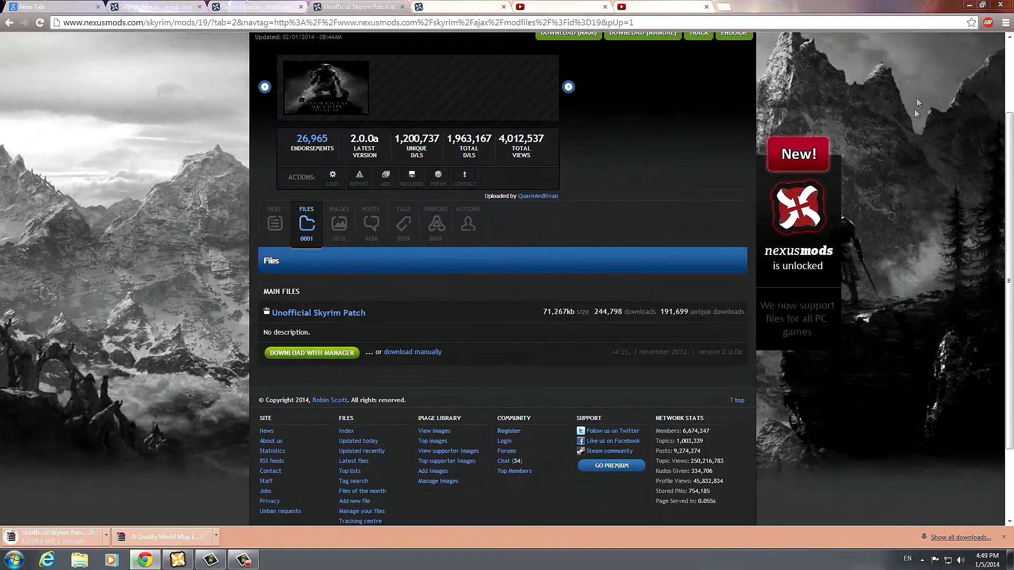
click(969, 5)
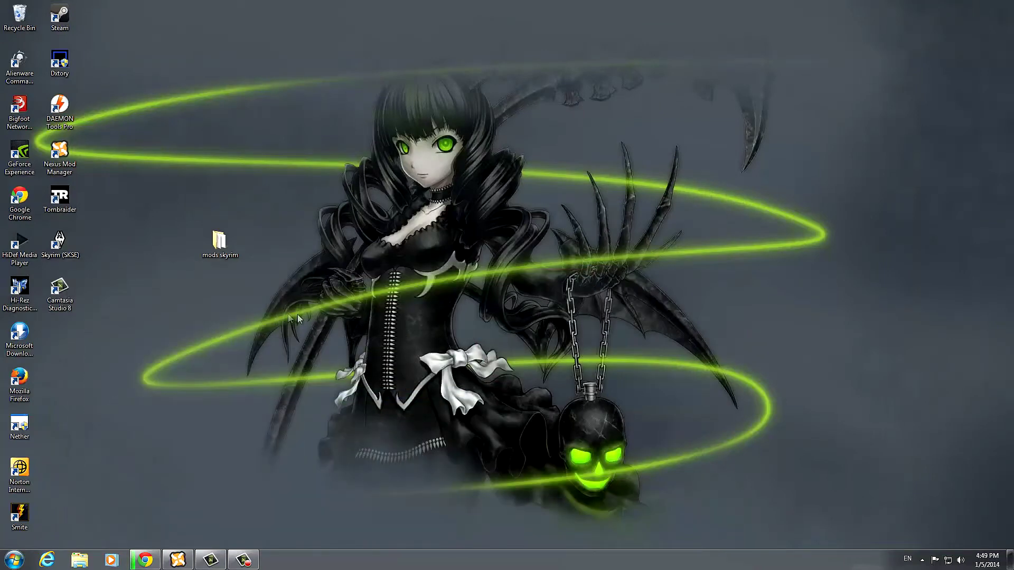
Switch to Nexus Mod Manager and deactivate the Unofficial Skyrim Patch.
click(178, 560)
drag(618, 65, 544, 66)
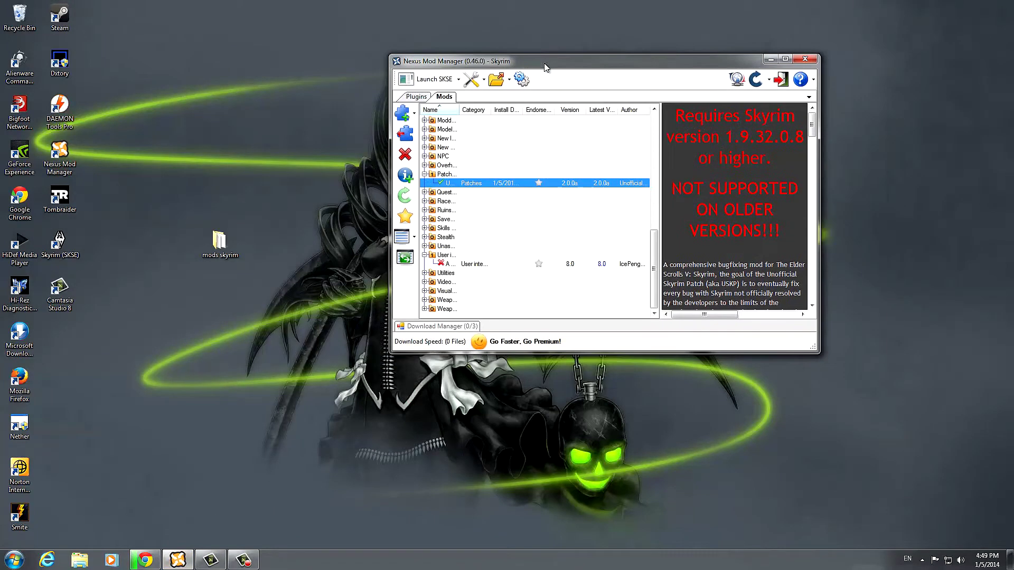
click(405, 134)
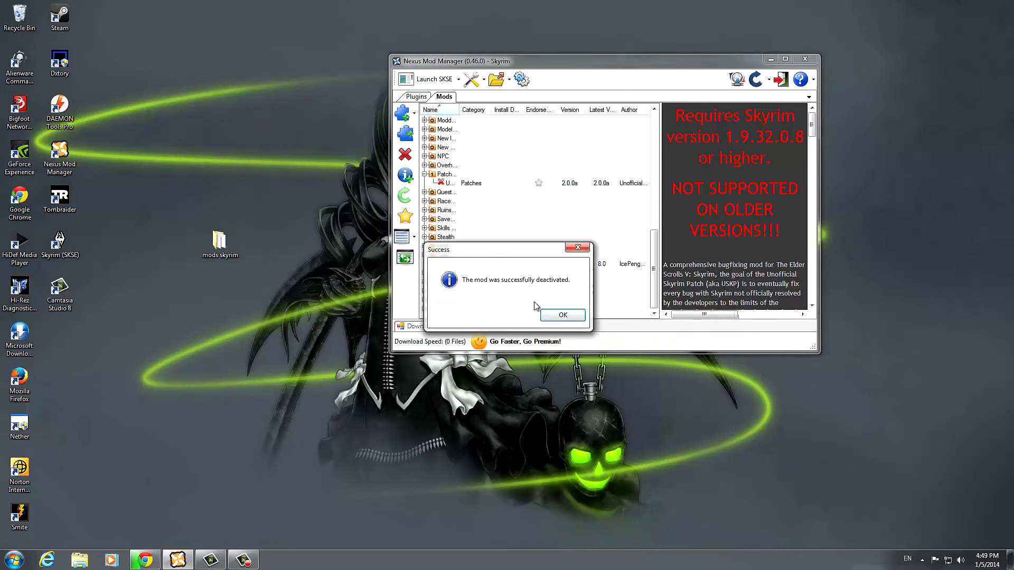
click(581, 326)
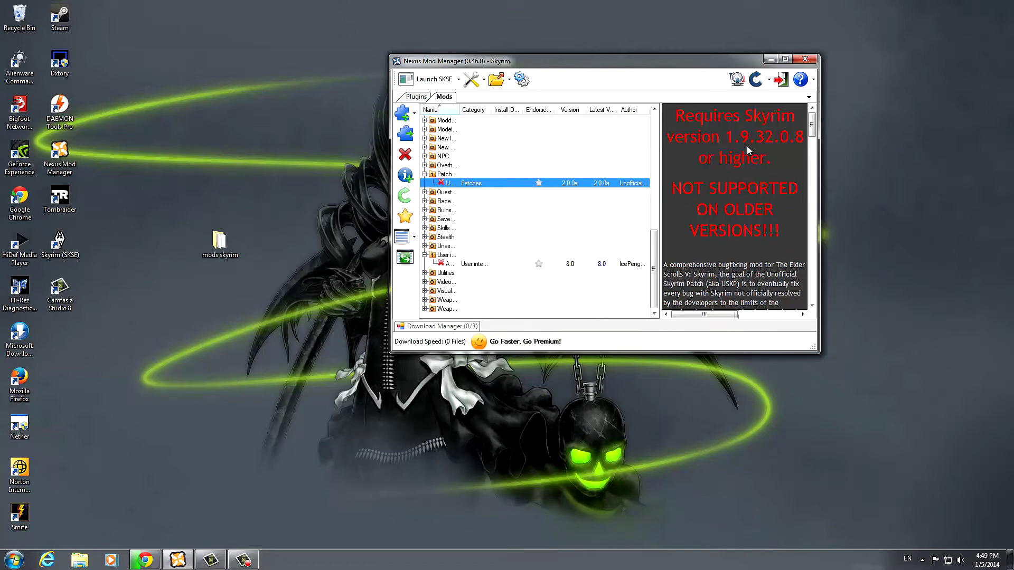
click(771, 58)
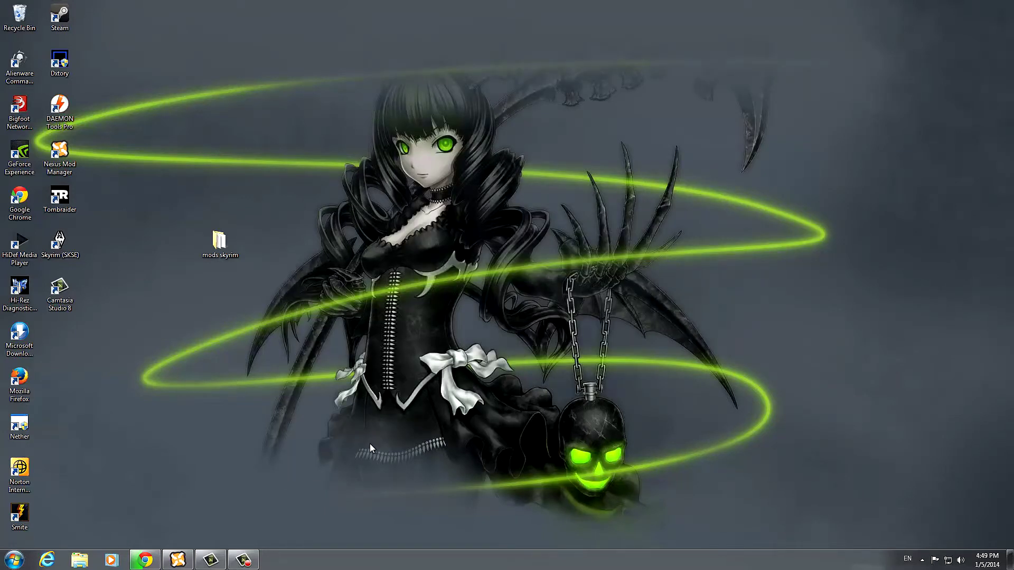
click(178, 560)
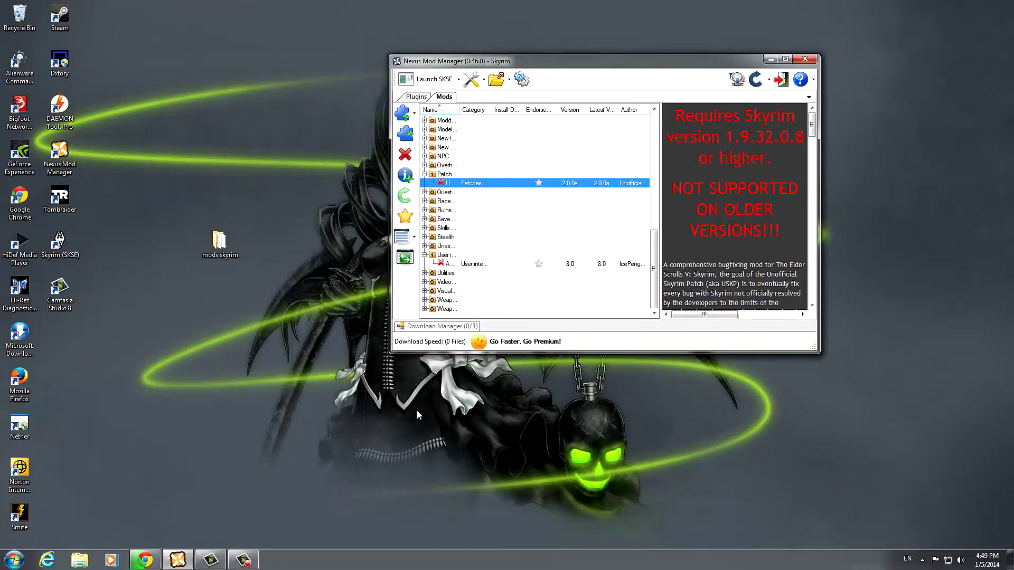
Minimize Nexus Mod Manager, check the Unofficial Skyrim Patch download in Chrome and minimize the browser.
click(771, 59)
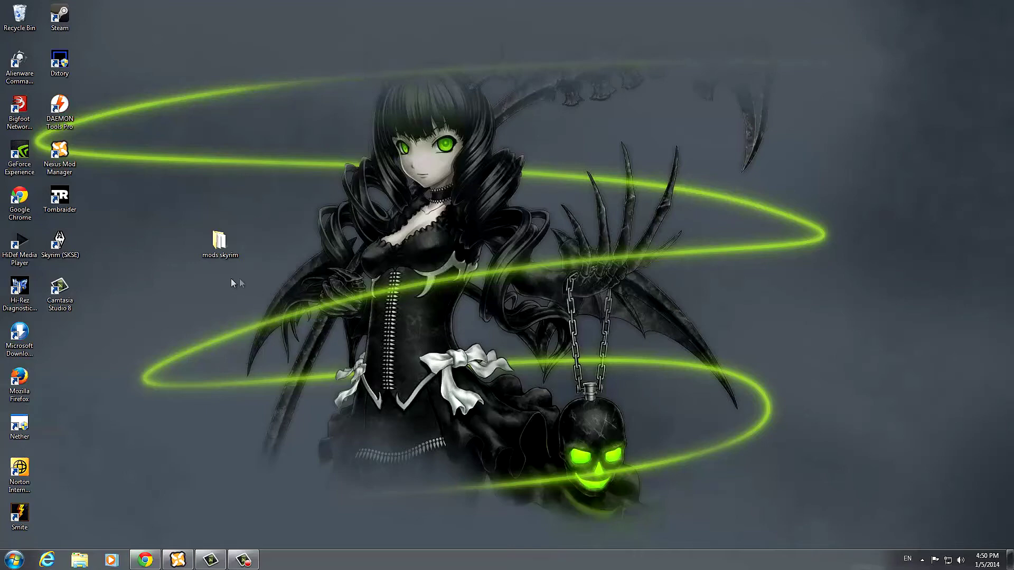
mouse_move(143, 561)
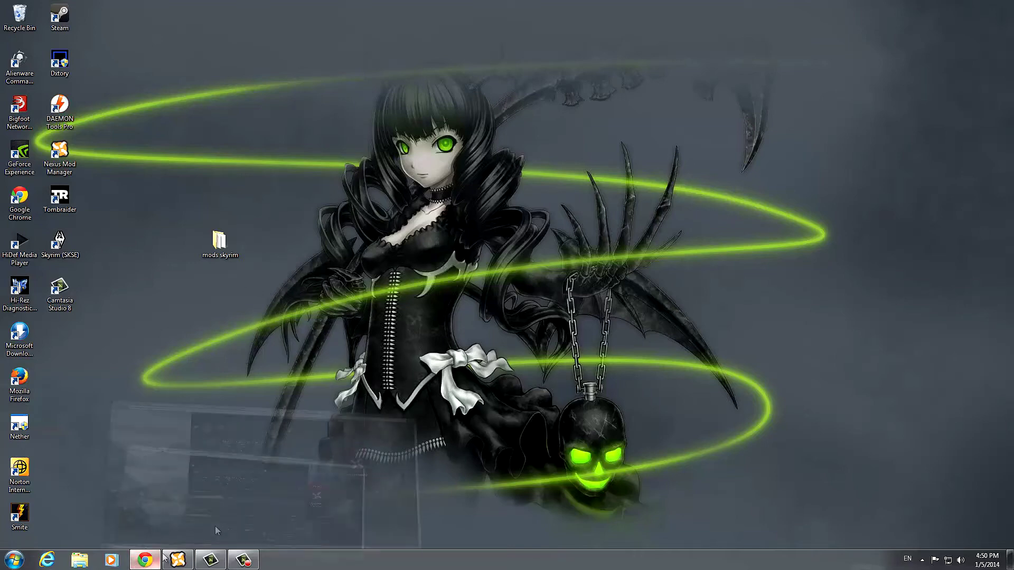
click(214, 527)
click(970, 5)
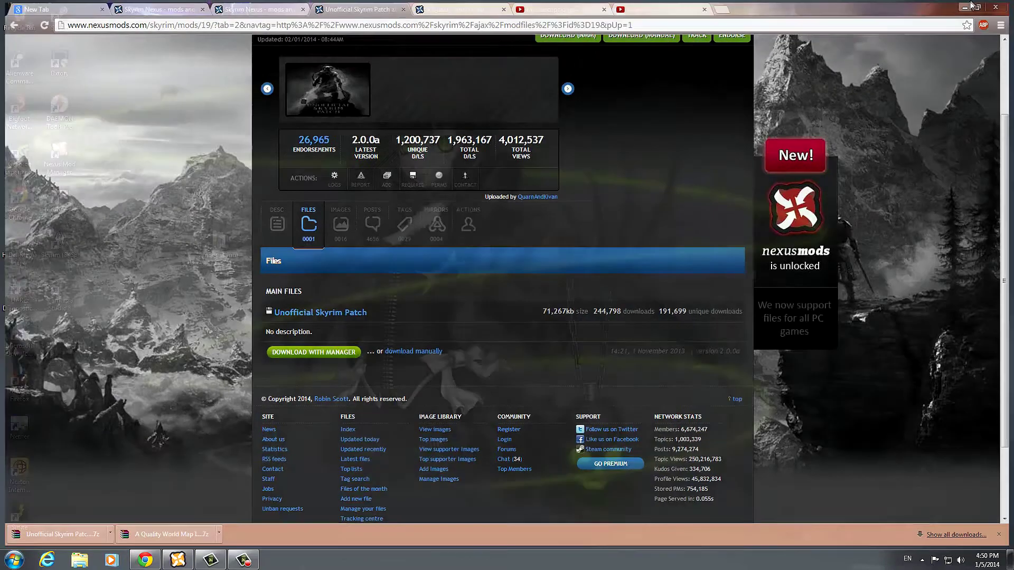
Move the Unofficial Skyrim Patch-19-2-0-0a archive from the Downloads folder to the mods skyrim folder on the desktop.
click(79, 560)
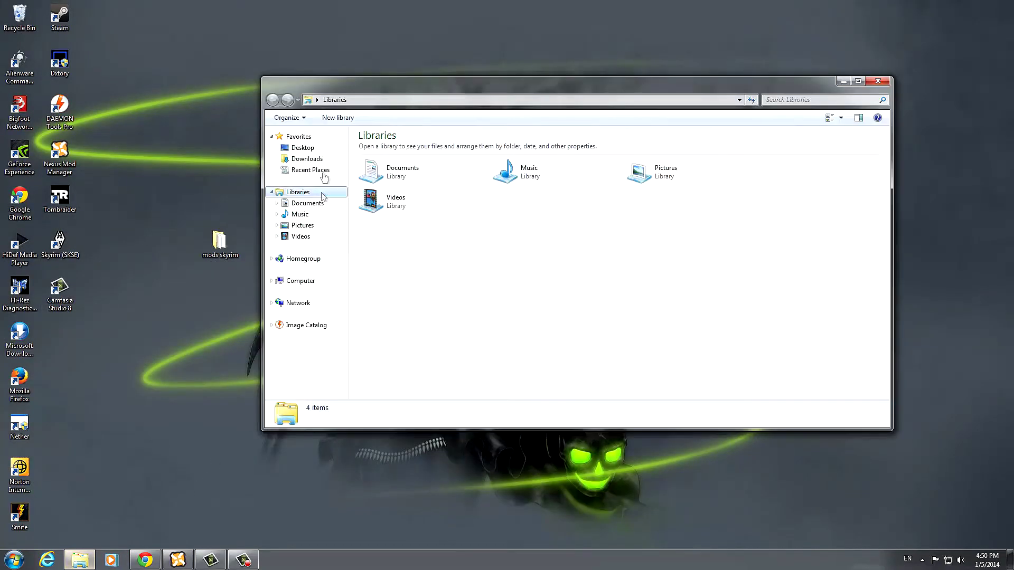
click(323, 159)
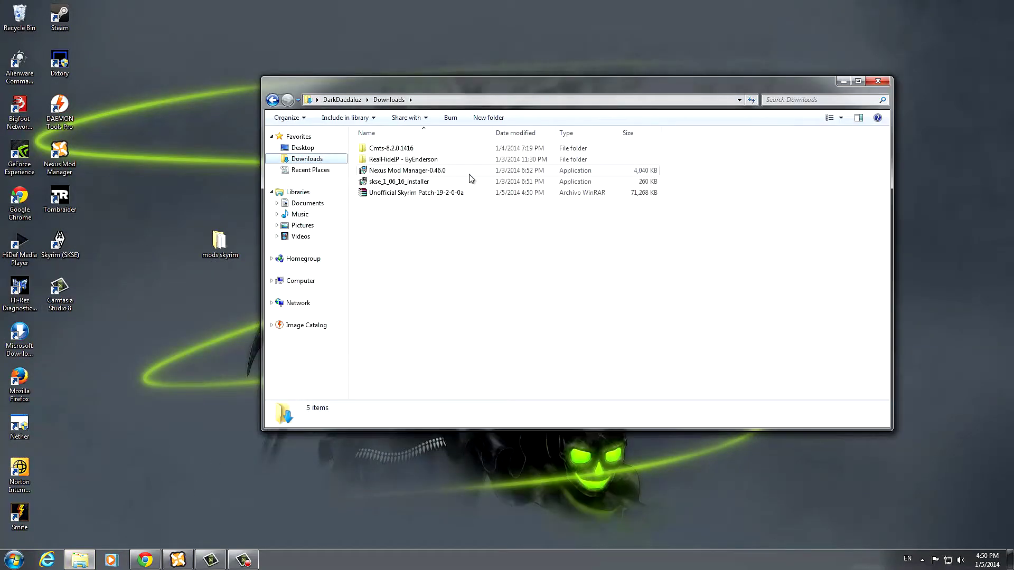
click(396, 193)
right_click(394, 193)
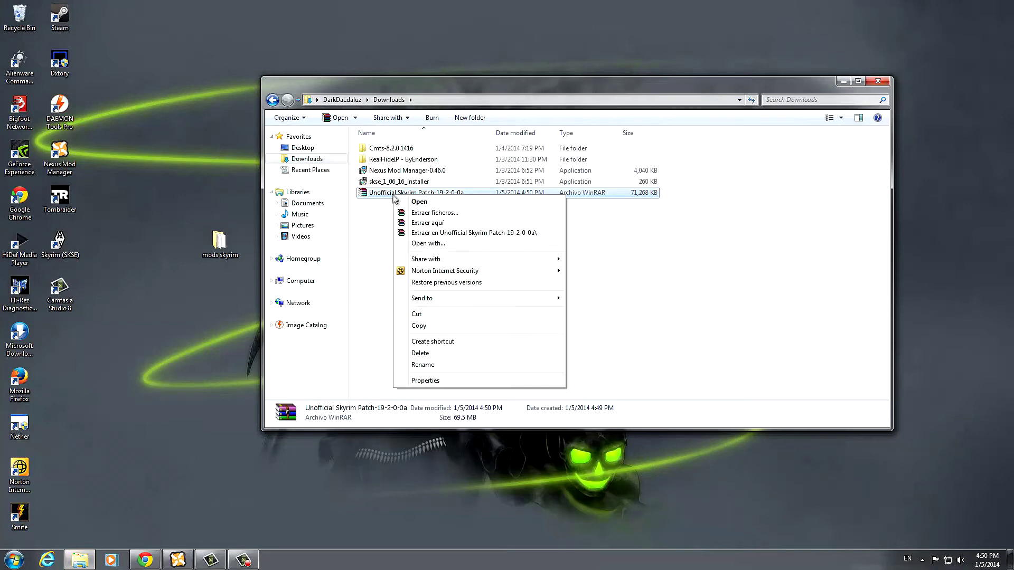
click(431, 316)
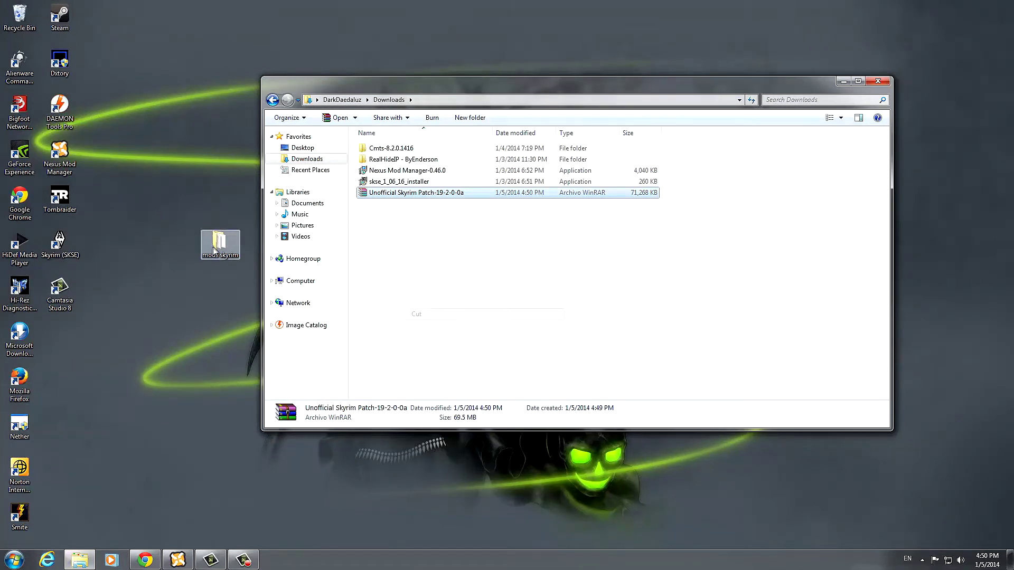
double_click(220, 242)
right_click(433, 332)
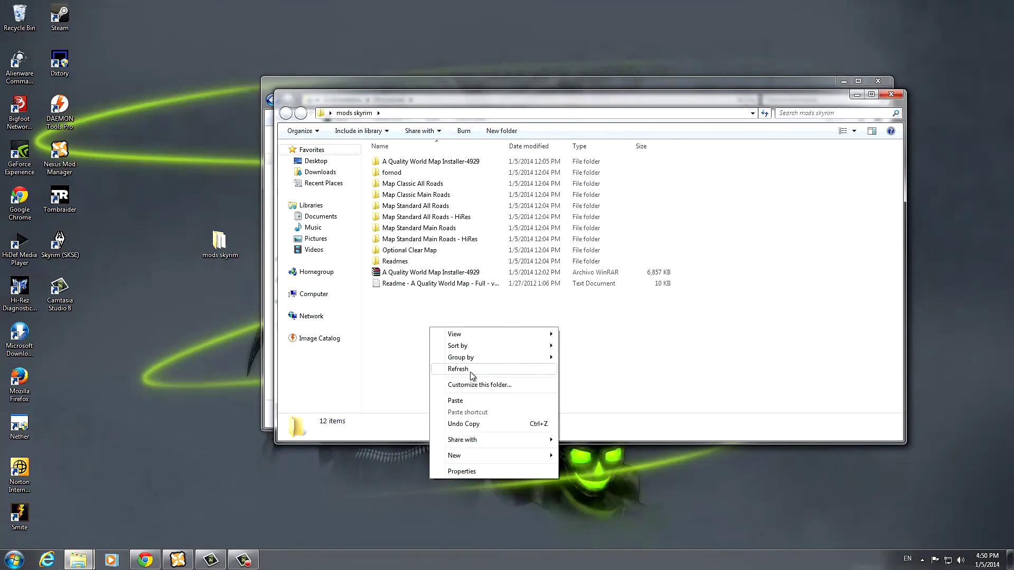
click(452, 398)
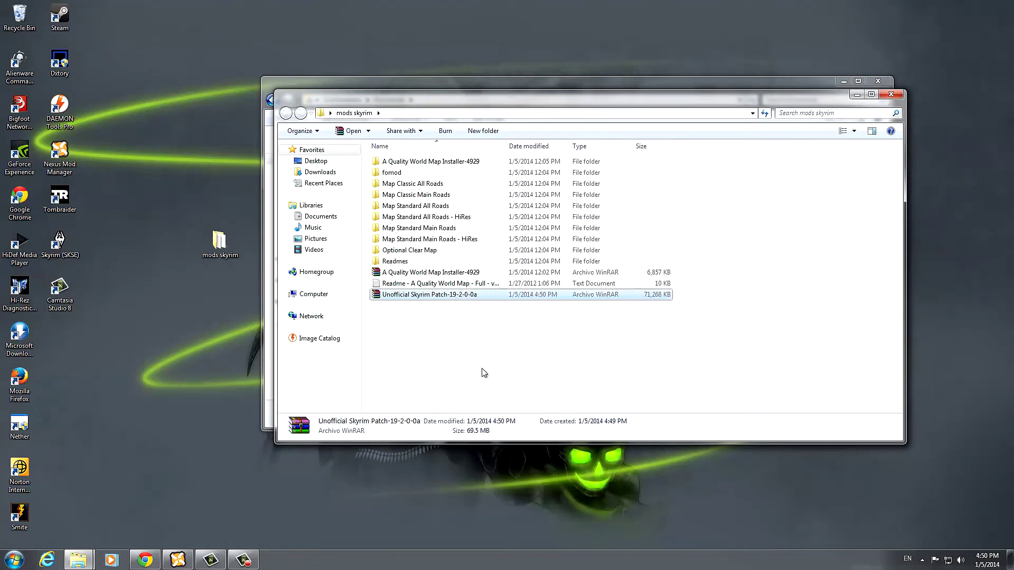
Extract the Unofficial Skyrim Patch-19-2-0-0a archive into its own folder and inspect the extracted files, including the Docs folder.
right_click(454, 299)
click(486, 340)
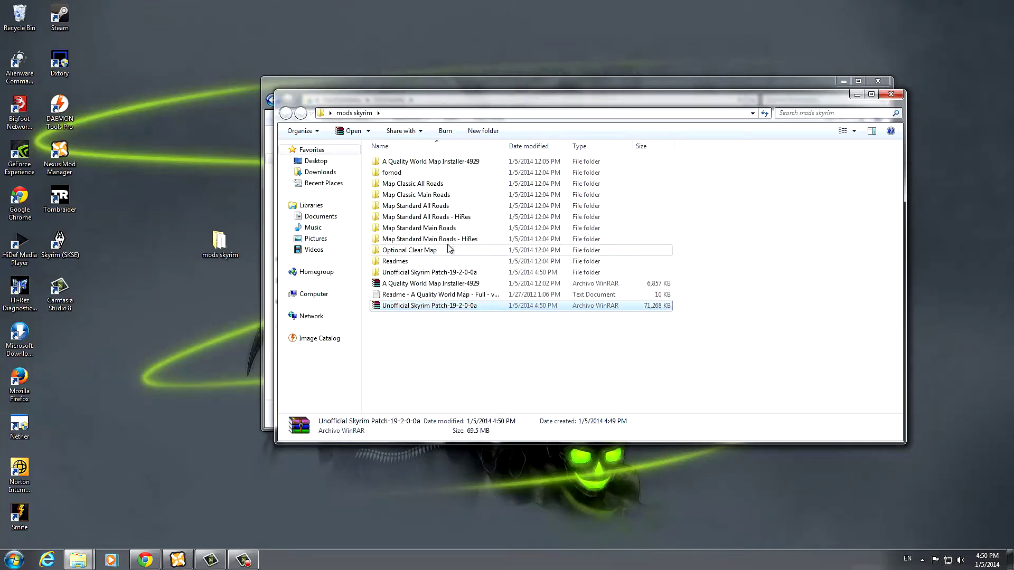
double_click(417, 273)
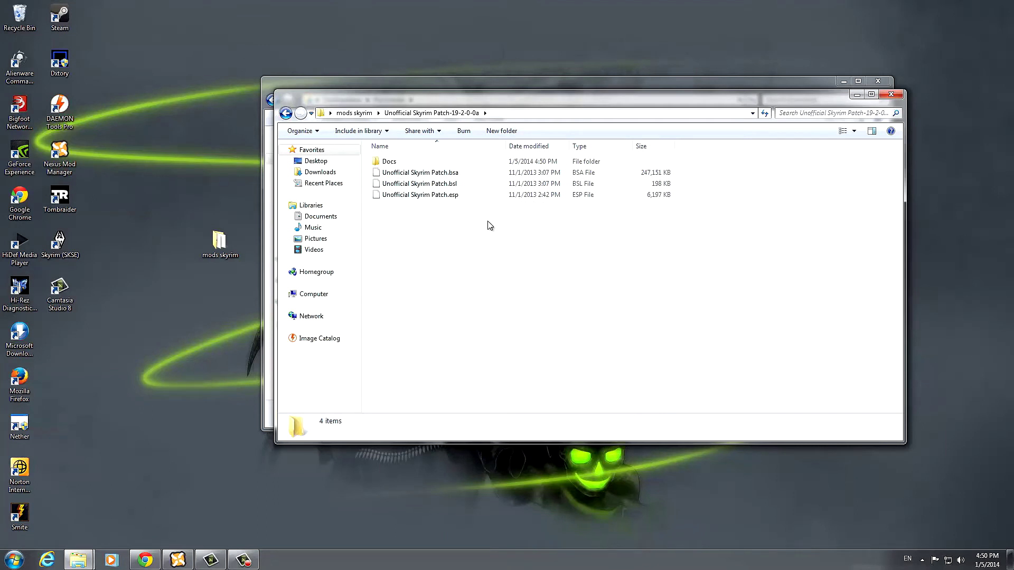
double_click(391, 162)
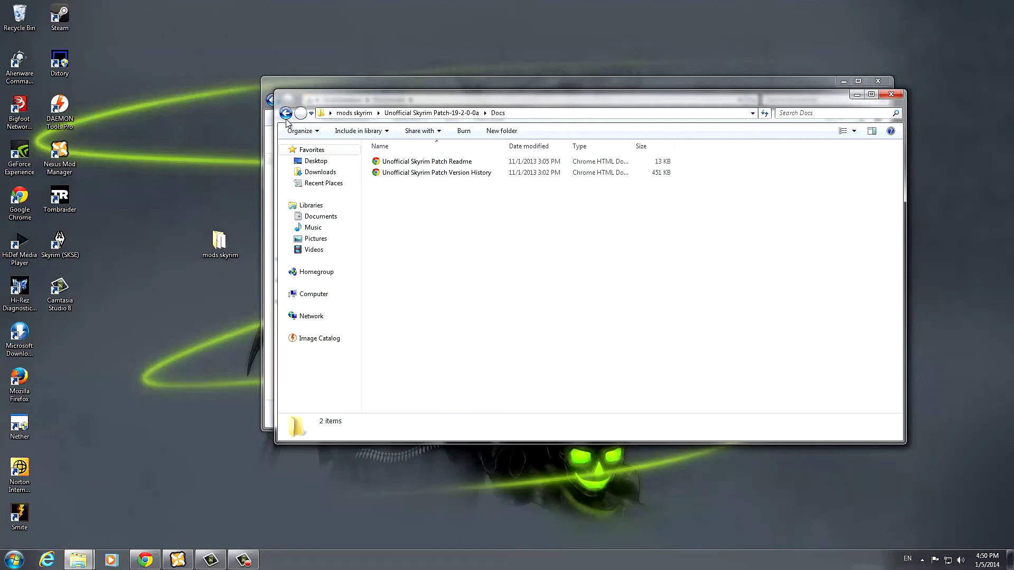
click(286, 113)
click(458, 197)
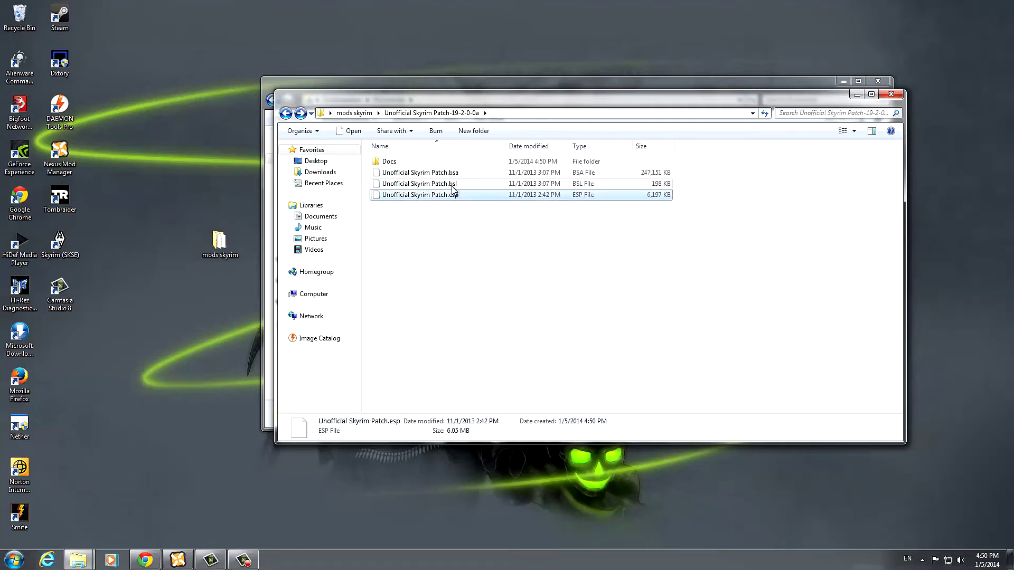
click(454, 174)
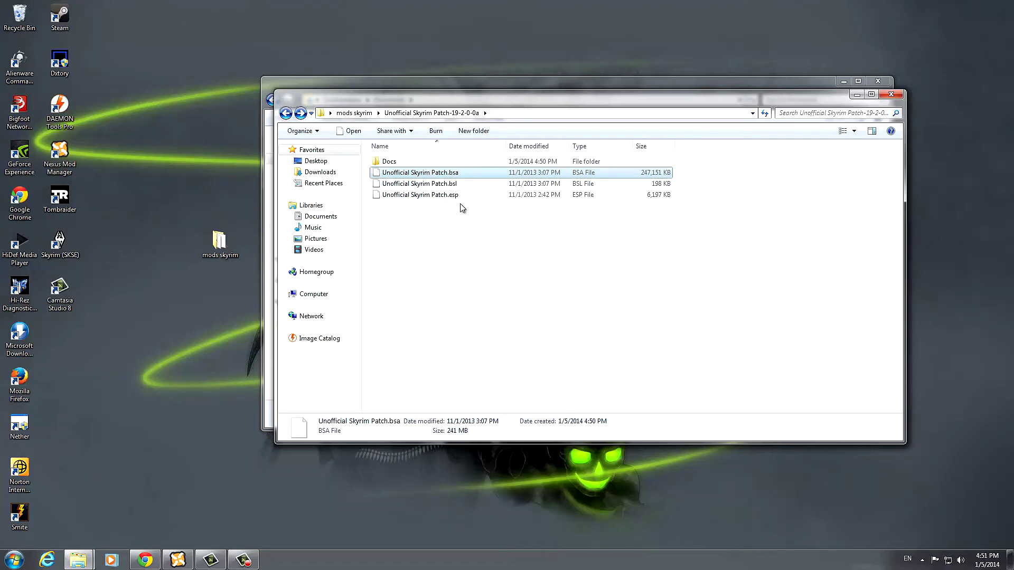
Copy the extracted Unofficial Skyrim Patch .bsa, .bsl and .esp files and return to the desktop.
drag(460, 214, 436, 177)
right_click(436, 177)
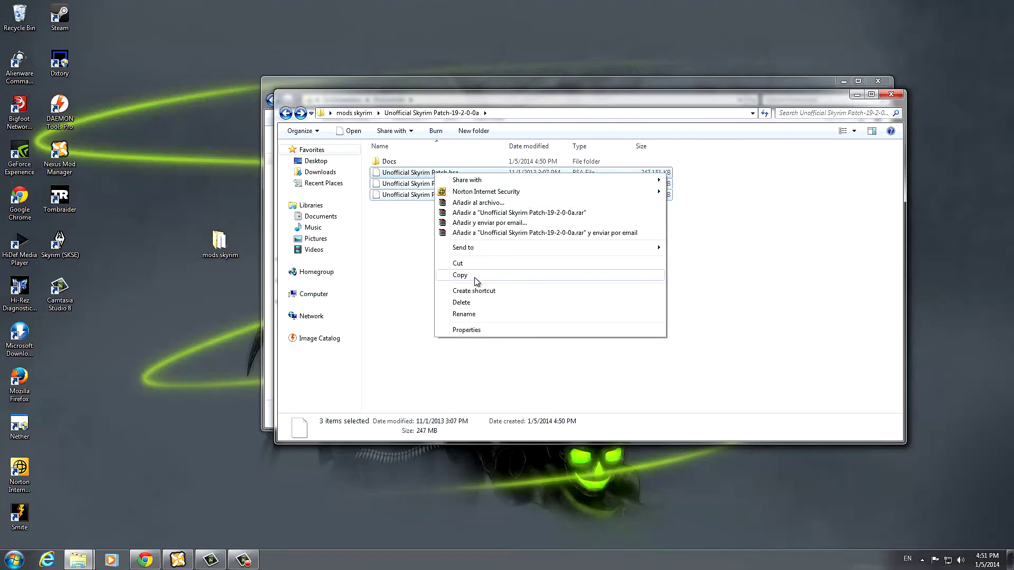
click(460, 275)
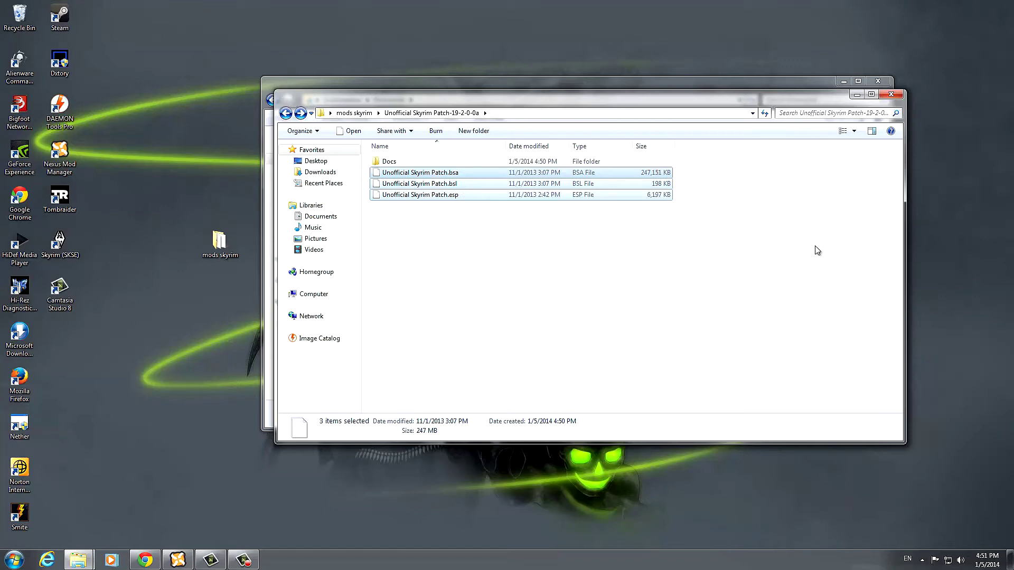
click(248, 560)
key(super+d)
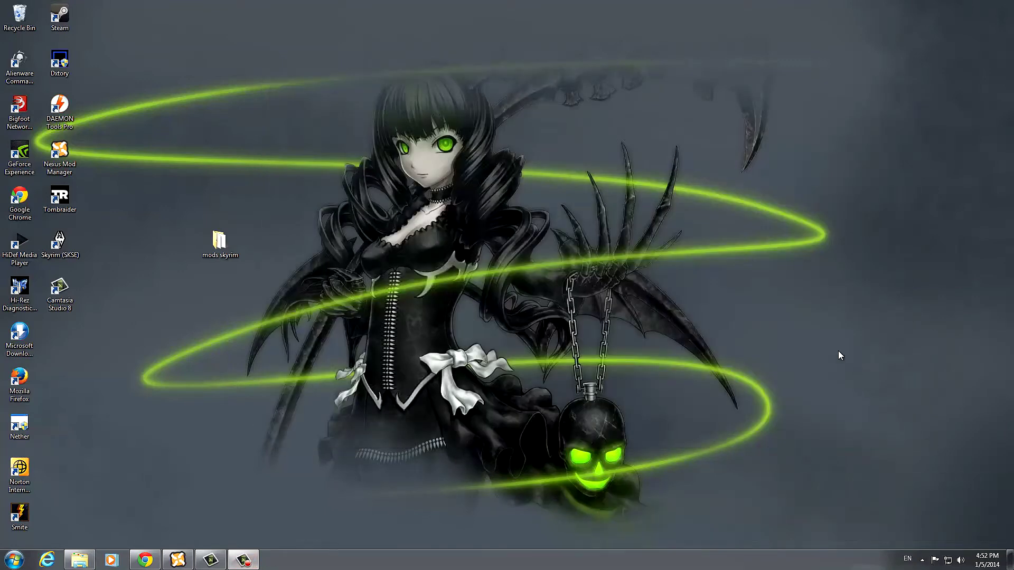
Reopen Unofficial Skyrim Patch-19-2-0-0a in the mods skyrim folder and copy its .bsa, .bsl and .esp files, leaving out Docs.
double_click(219, 243)
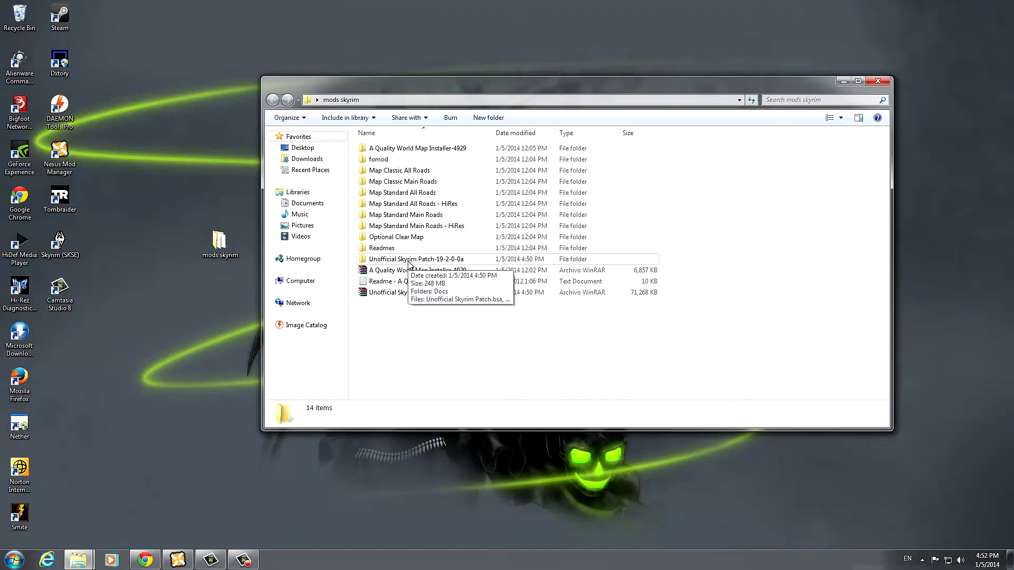
double_click(409, 260)
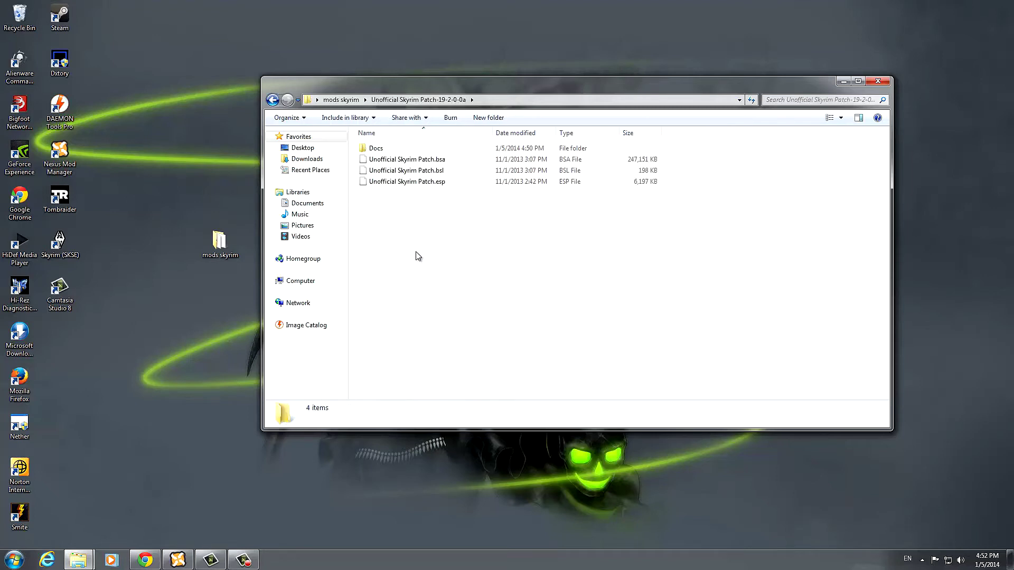
drag(444, 197, 430, 161)
right_click(429, 159)
click(465, 262)
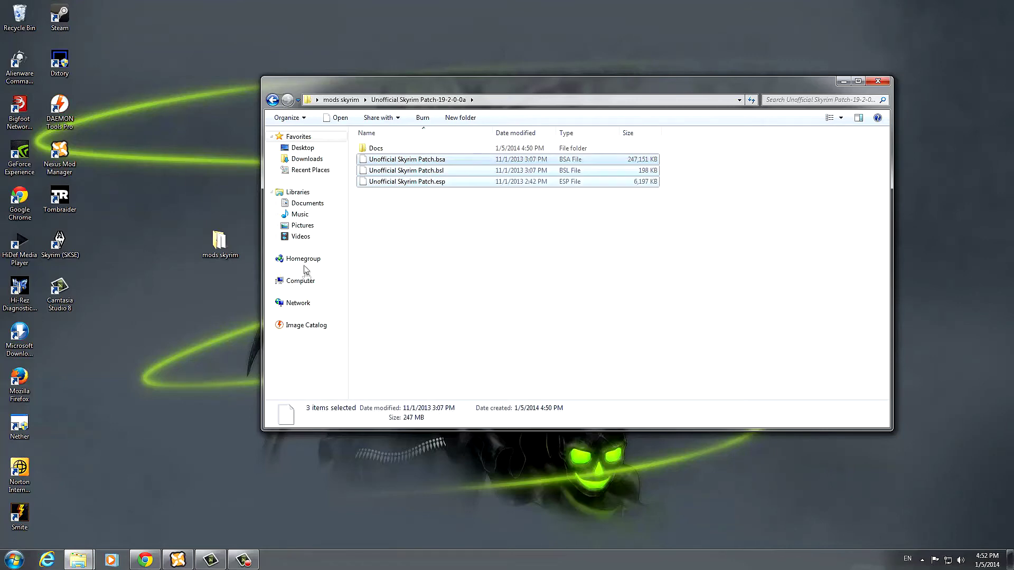
Open the game's Data folder at C:\Program Files (x86)\Steam\SteamApps\common\Skyrim.
click(300, 281)
double_click(388, 160)
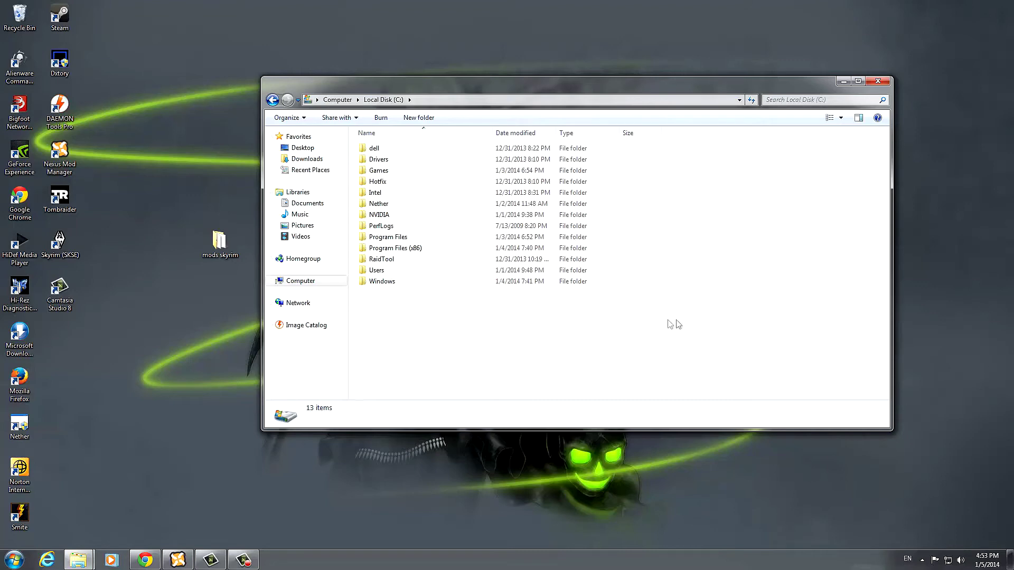
double_click(411, 251)
scroll(429, 299, down, 1)
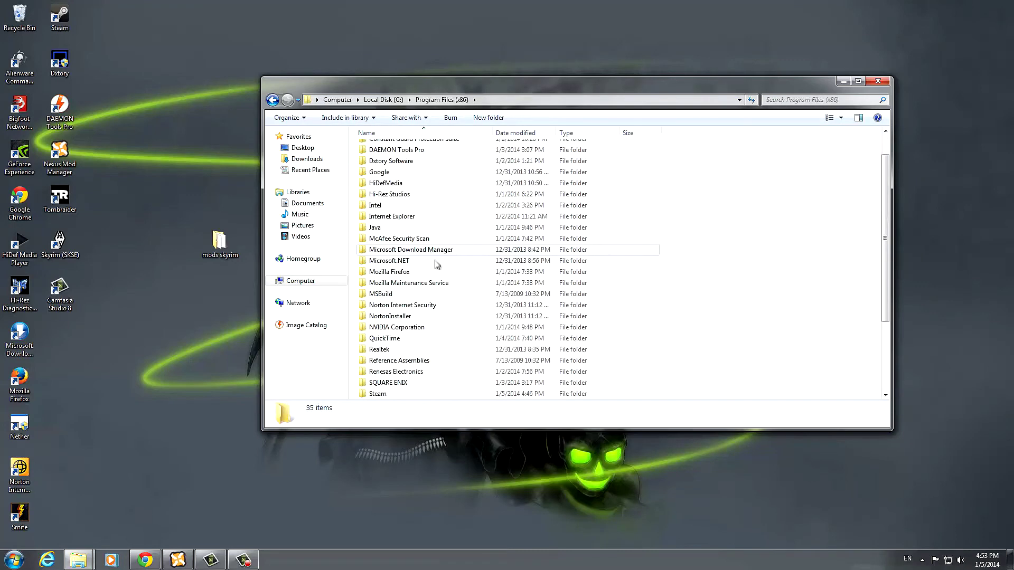
scroll(429, 300, down, 3)
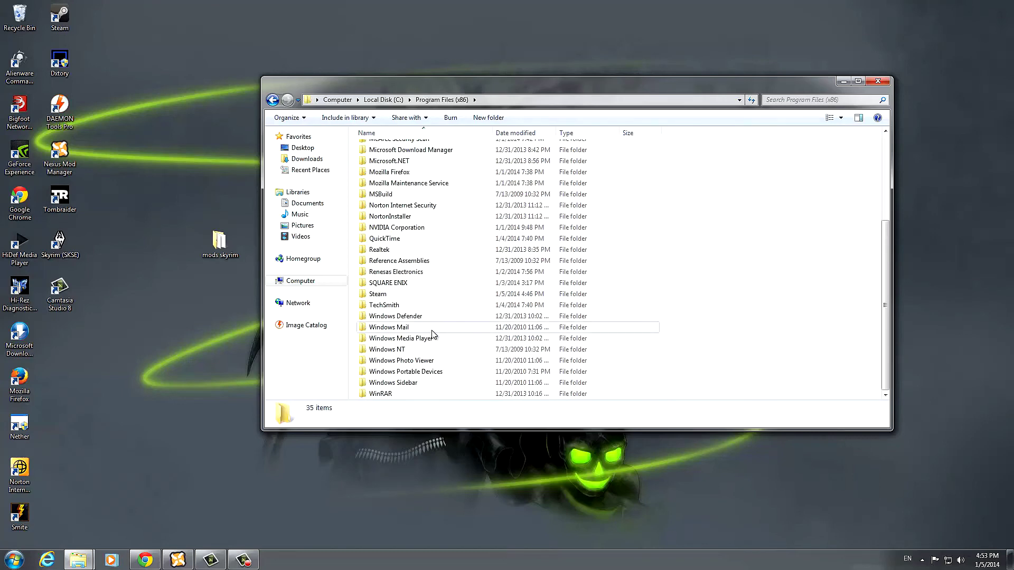
double_click(394, 302)
double_click(391, 348)
double_click(382, 148)
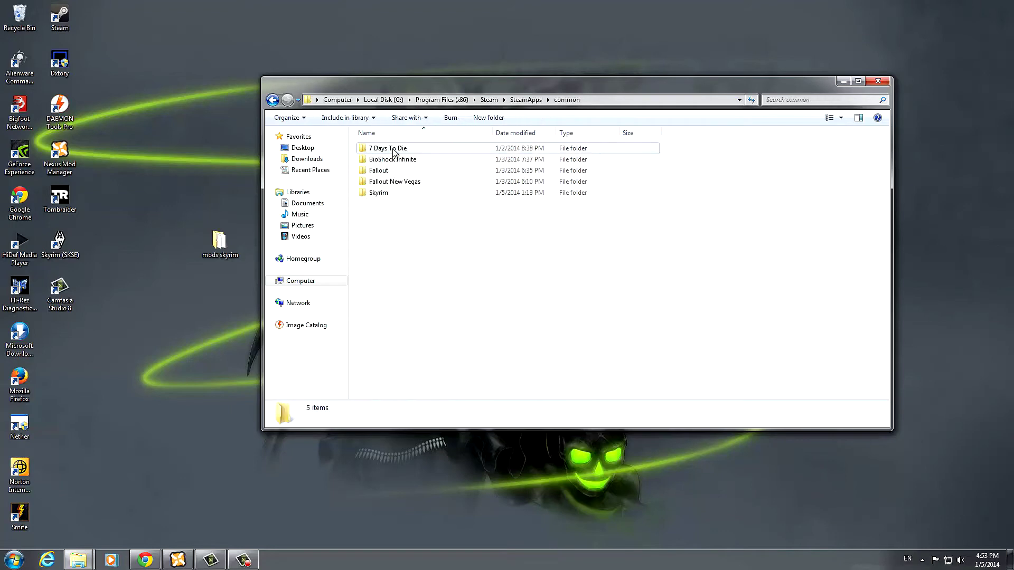
double_click(384, 194)
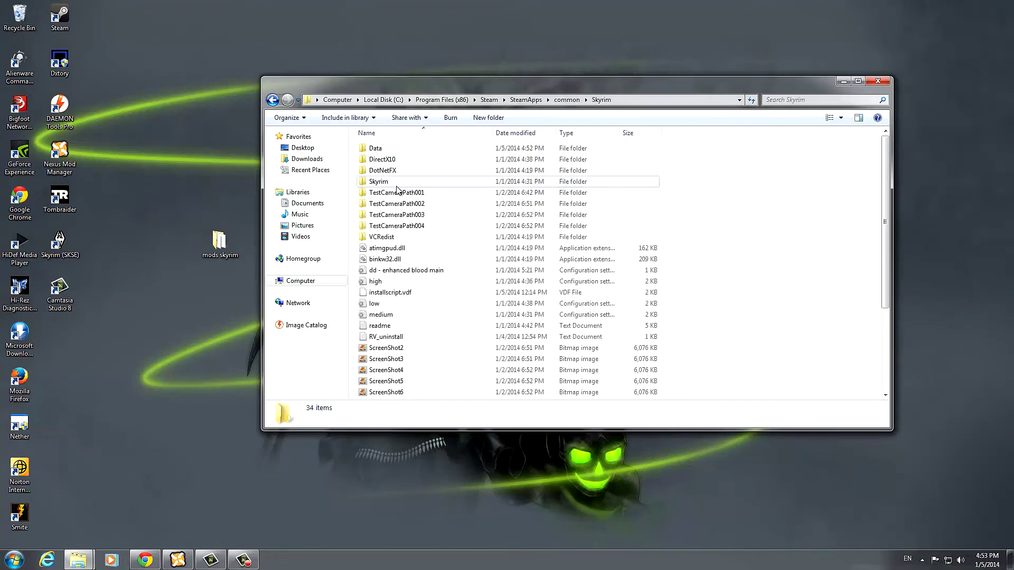
double_click(387, 148)
Paste the three Unofficial Skyrim Patch files into the Data folder, review its contents and close the window.
right_click(768, 262)
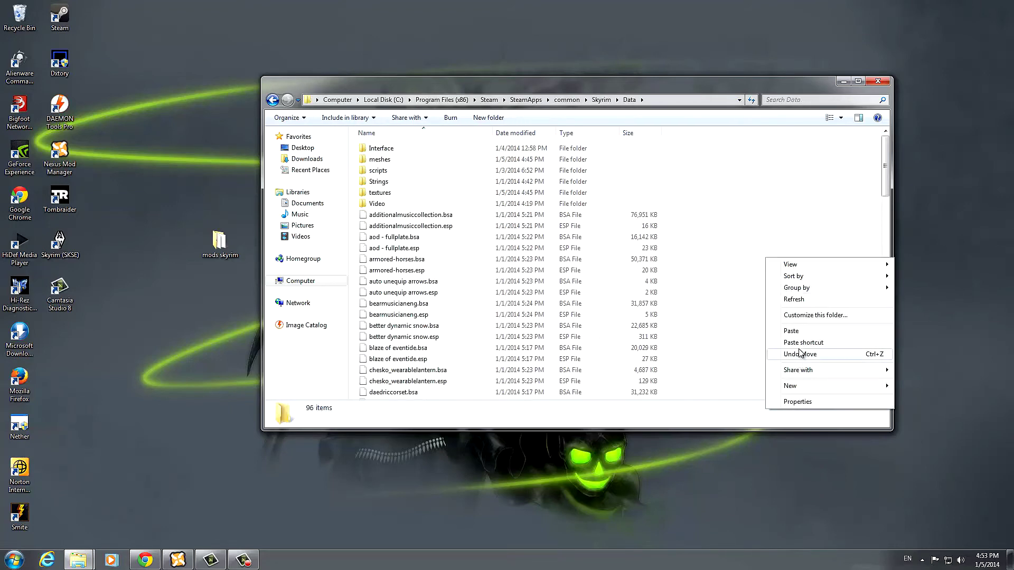
click(806, 338)
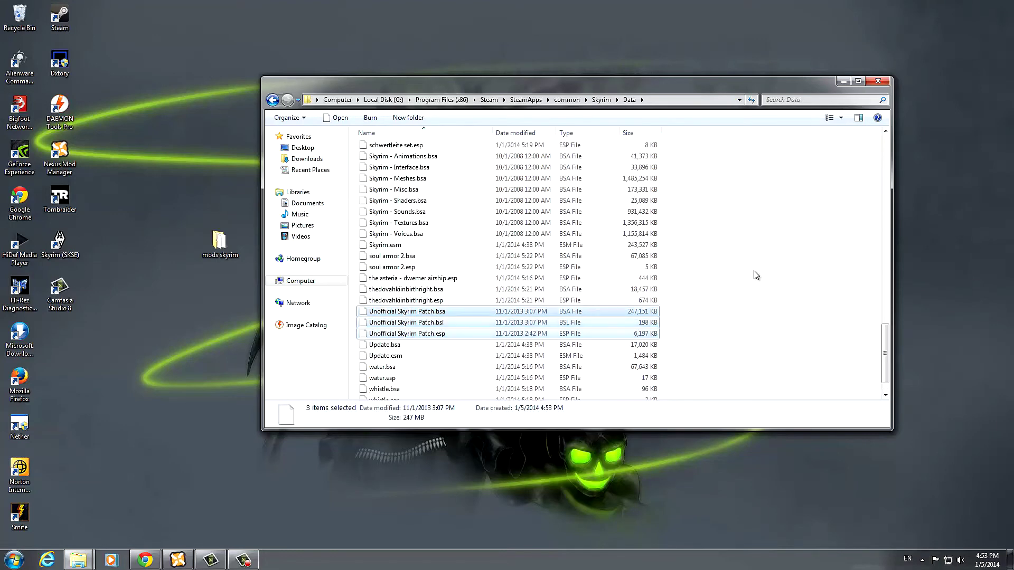
scroll(757, 277, up, 20)
scroll(758, 274, up, 3)
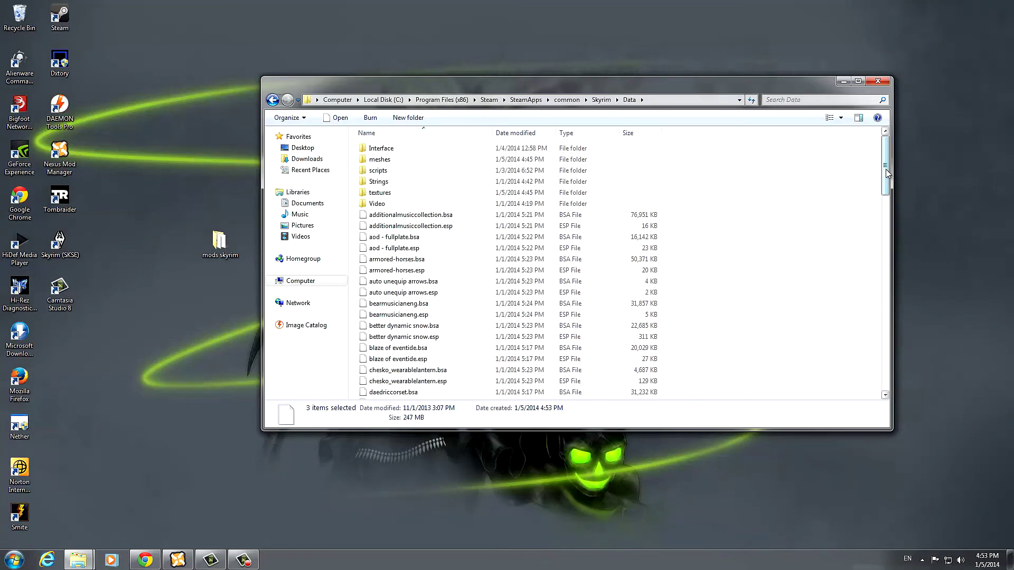
drag(887, 158, 884, 100)
click(878, 80)
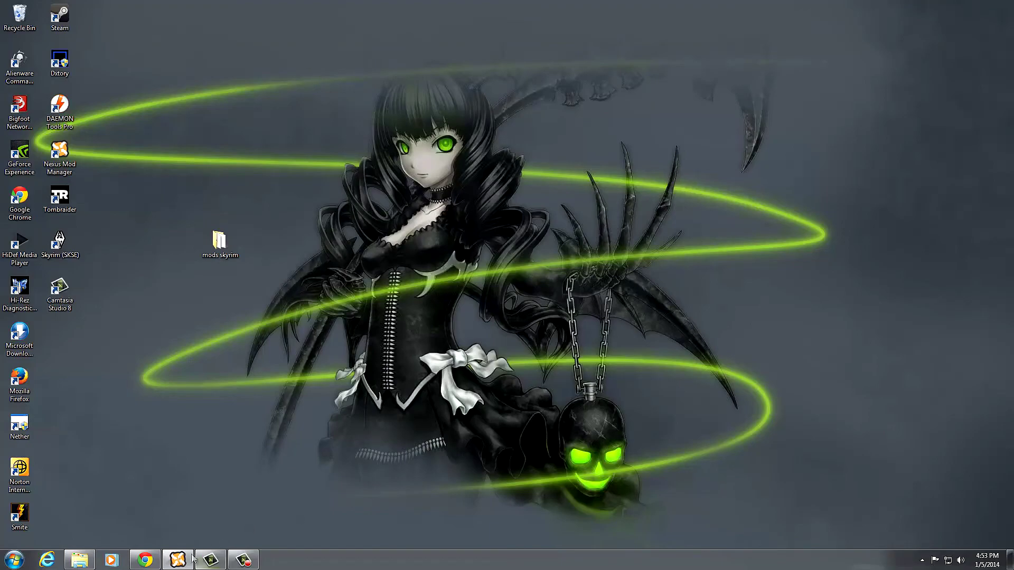
Switch to Chrome, review the patch's complementary mods and open the Unofficial Dawnguard Patch page.
click(146, 559)
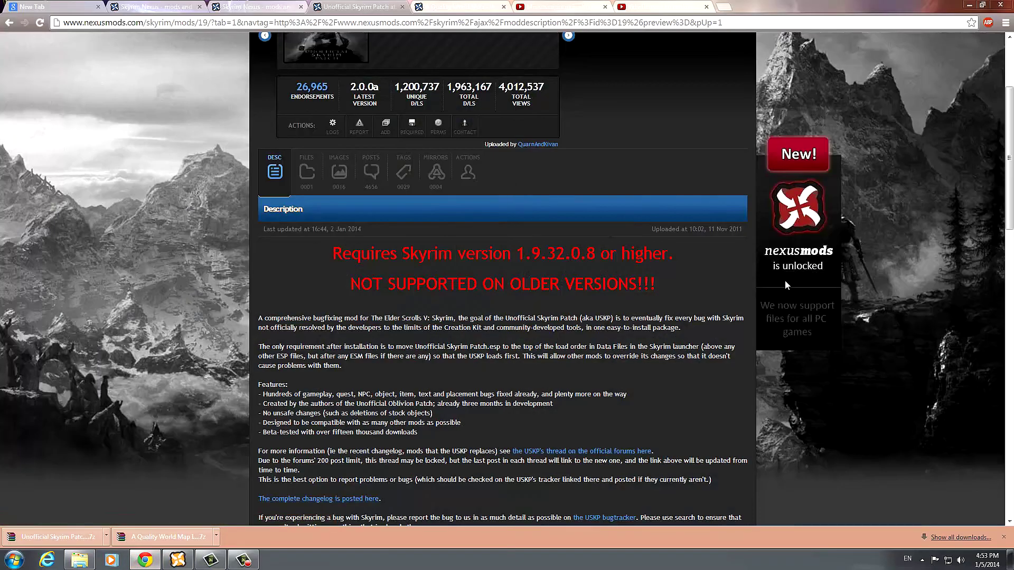
scroll(787, 285, up, 3)
scroll(718, 290, down, 11)
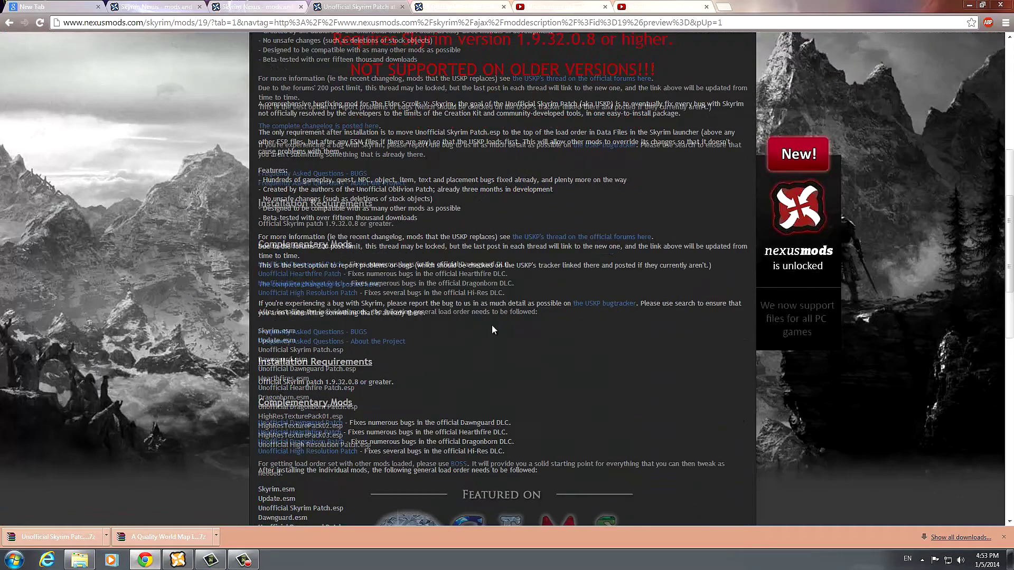
click(309, 269)
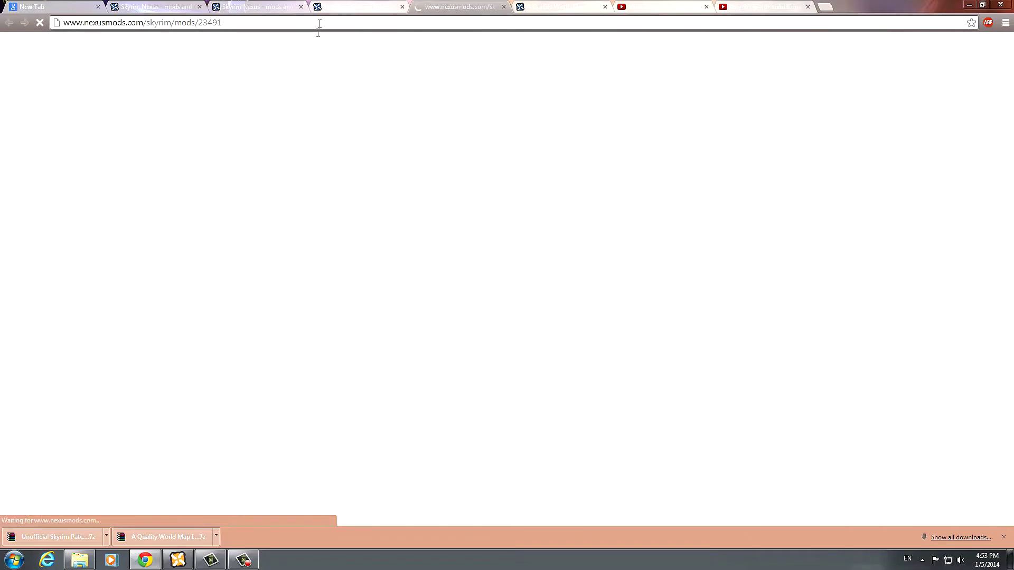
click(370, 7)
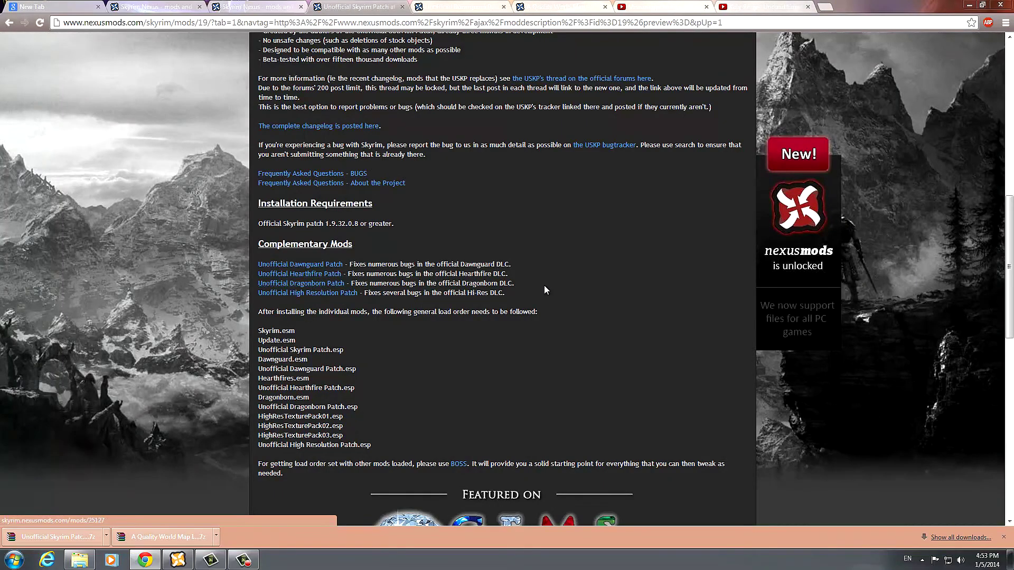
click(459, 6)
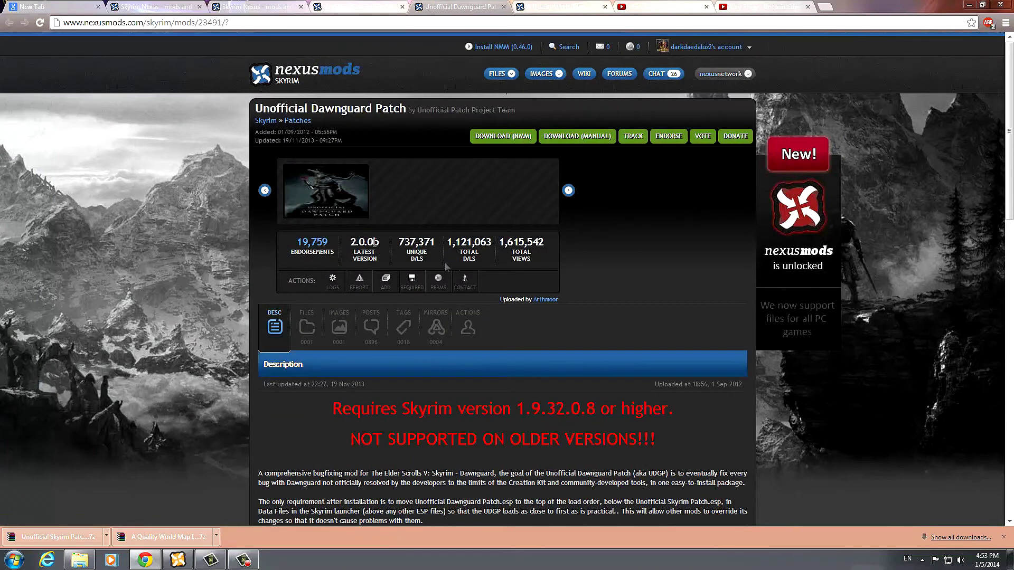
mouse_move(345, 209)
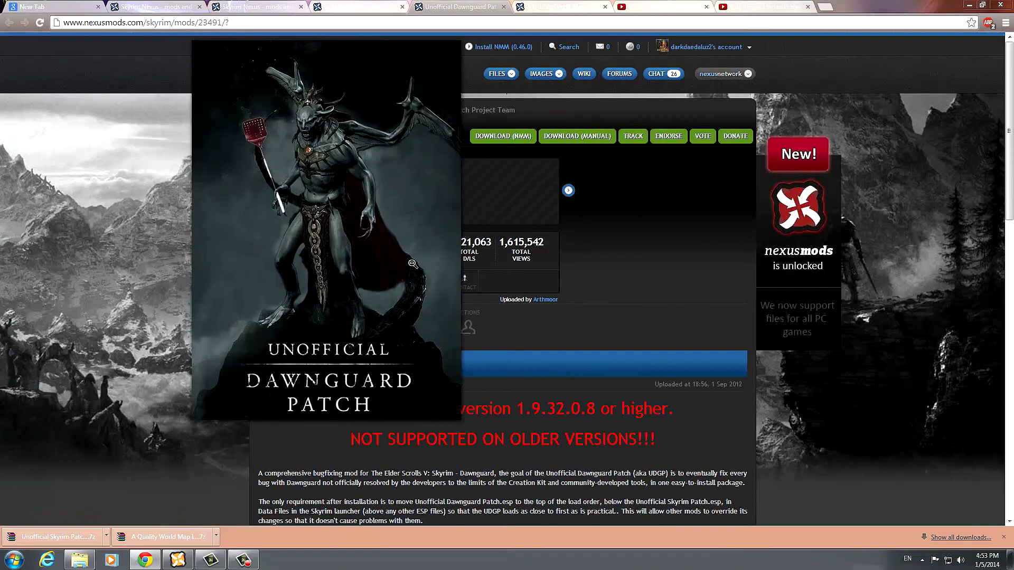
Close the enlarged patch image and the Unofficial Dawnguard Patch page, and minimize the browser.
click(425, 115)
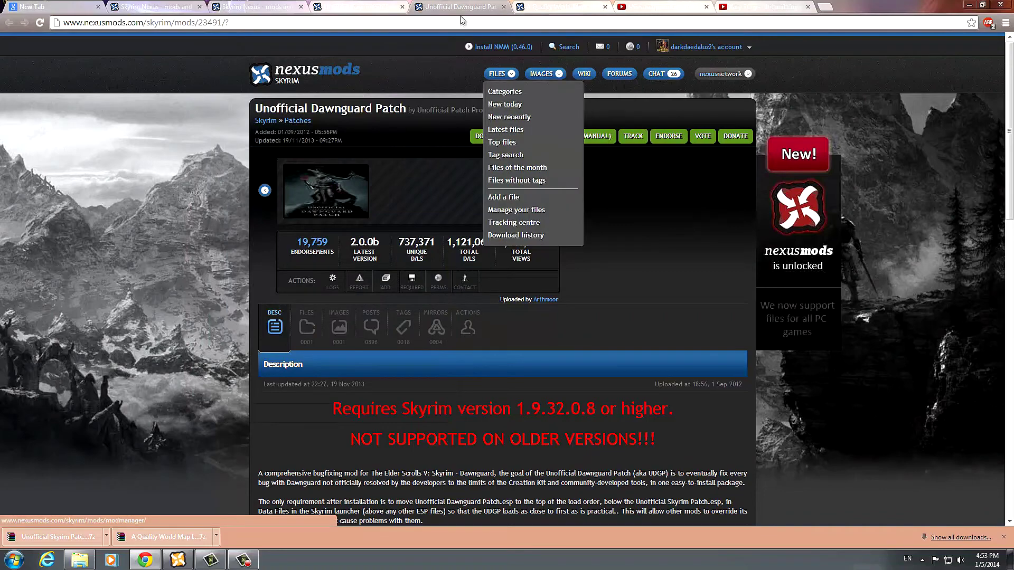
click(503, 7)
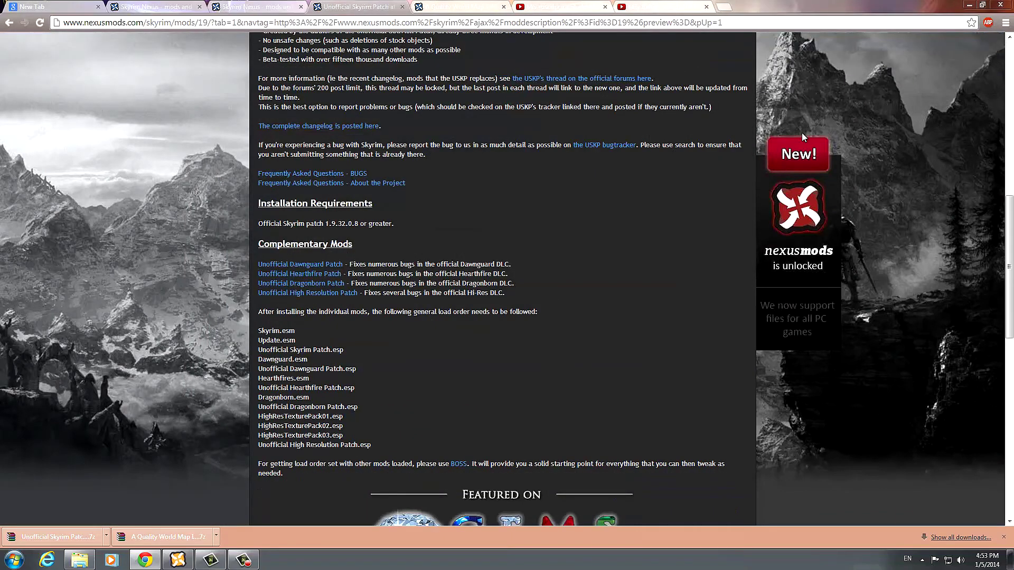
click(968, 6)
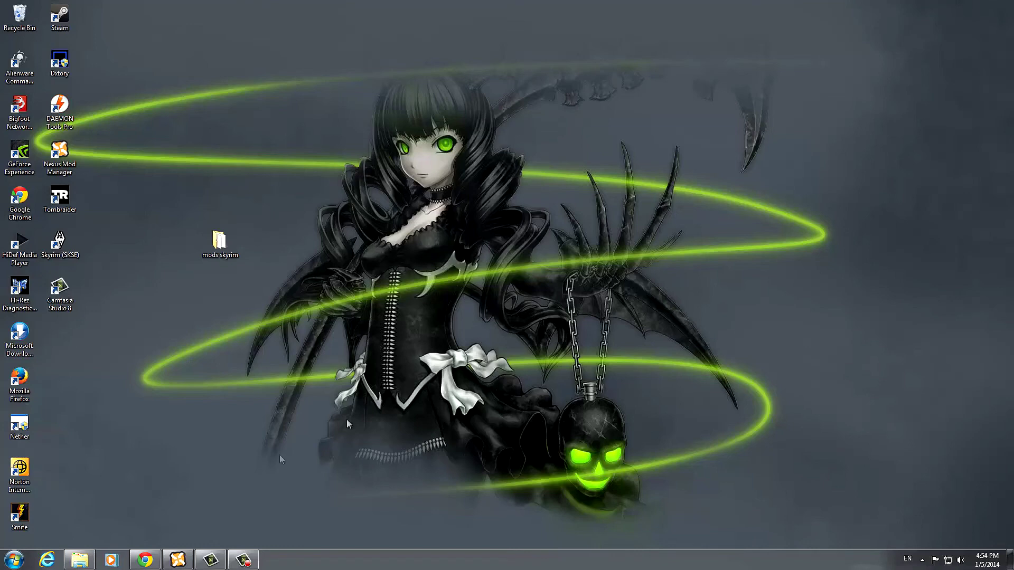
Switch back to Chrome and look through the Skyrim Nexus list of the top 25 mods of the past two weeks.
click(145, 560)
click(251, 5)
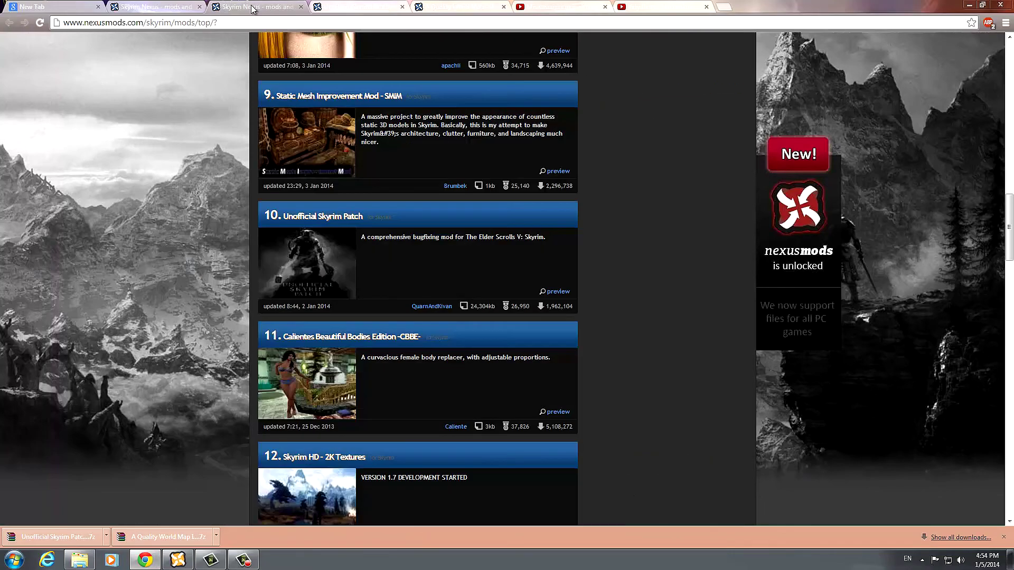
click(165, 6)
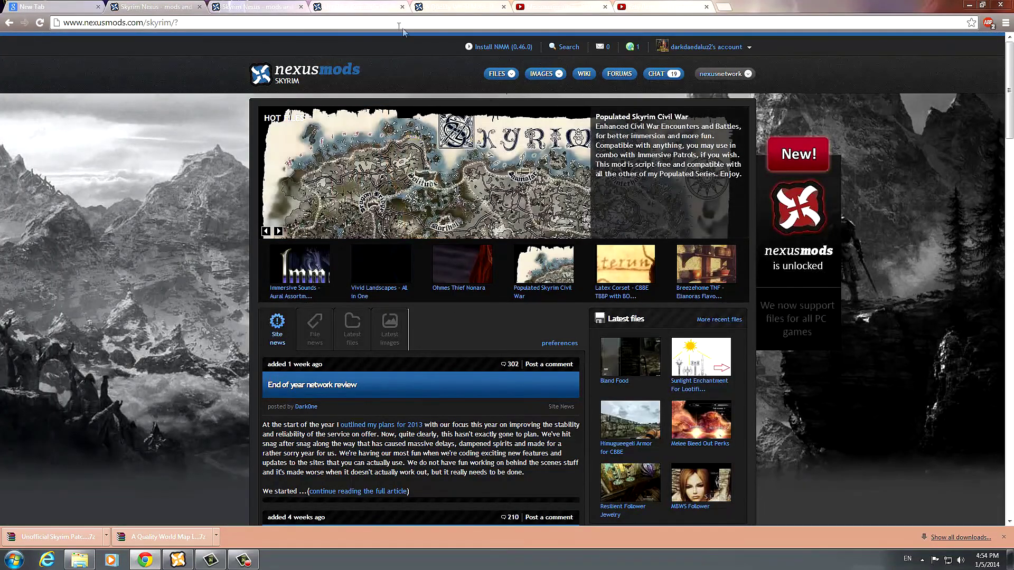
key(ctrl+Tab)
scroll(508, 205, up, 20)
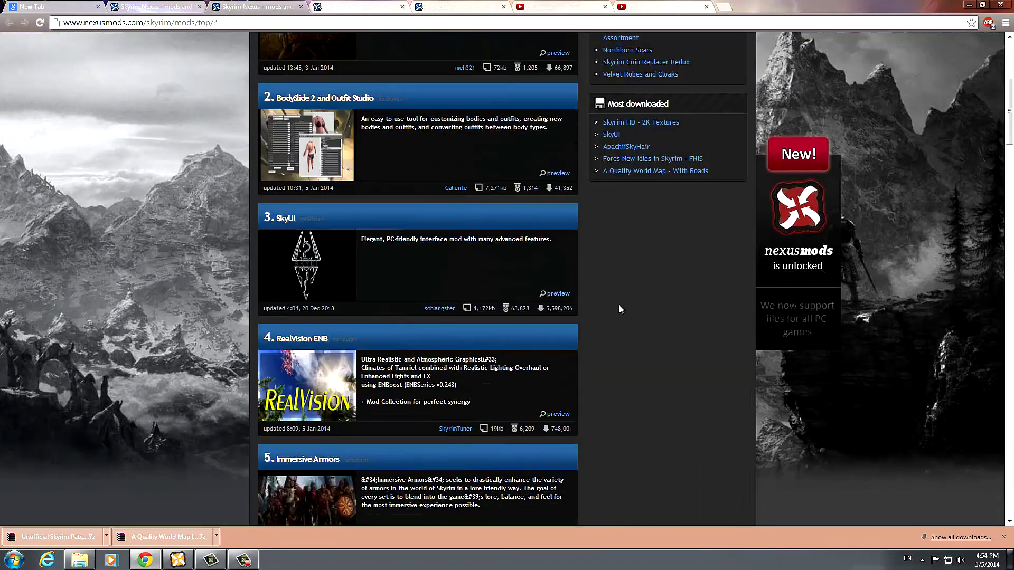
scroll(670, 316, down, 3)
scroll(670, 316, down, 1)
scroll(710, 313, down, 10)
scroll(710, 315, down, 17)
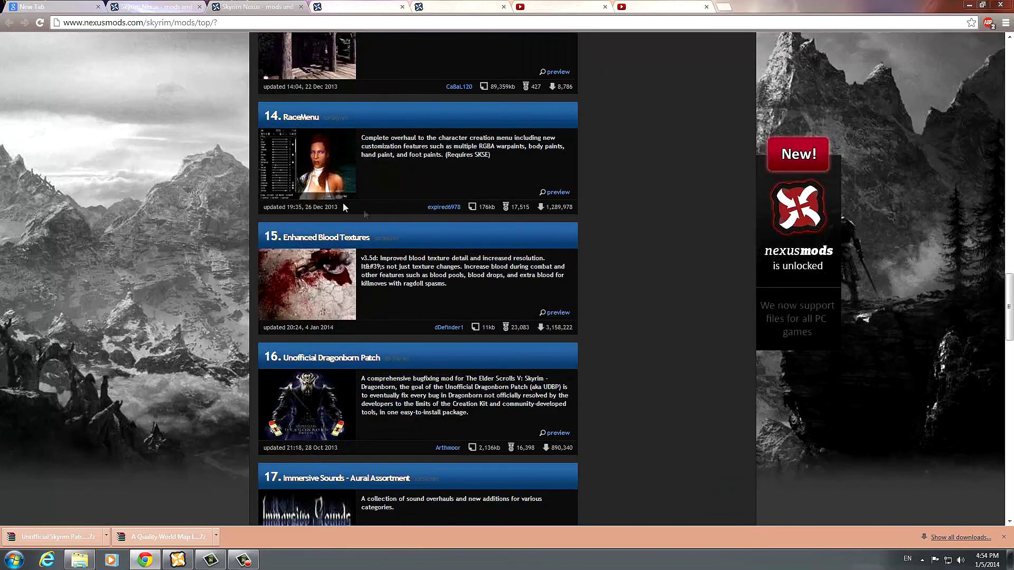
scroll(664, 352, down, 11)
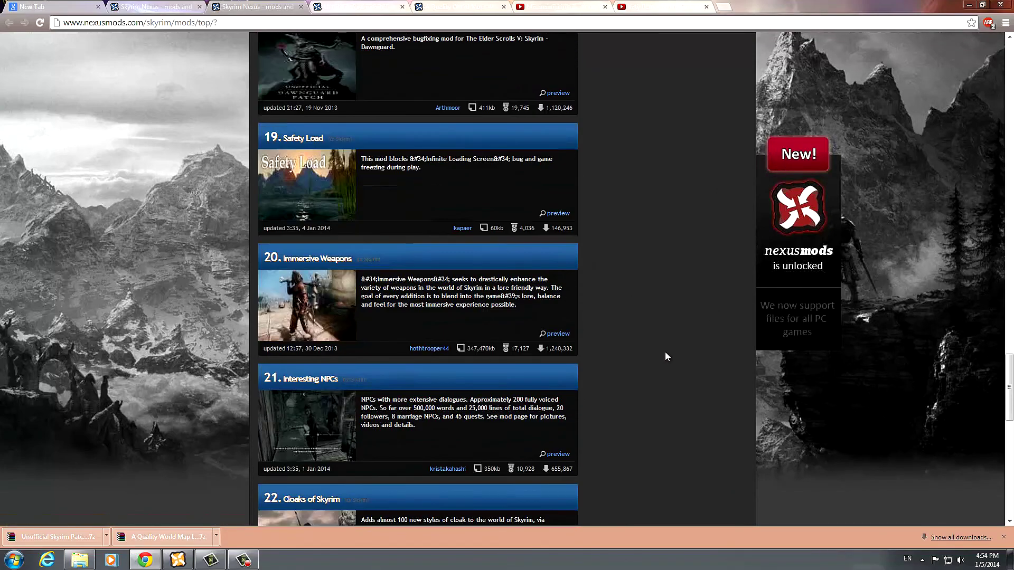
scroll(664, 351, down, 4)
scroll(673, 351, down, 8)
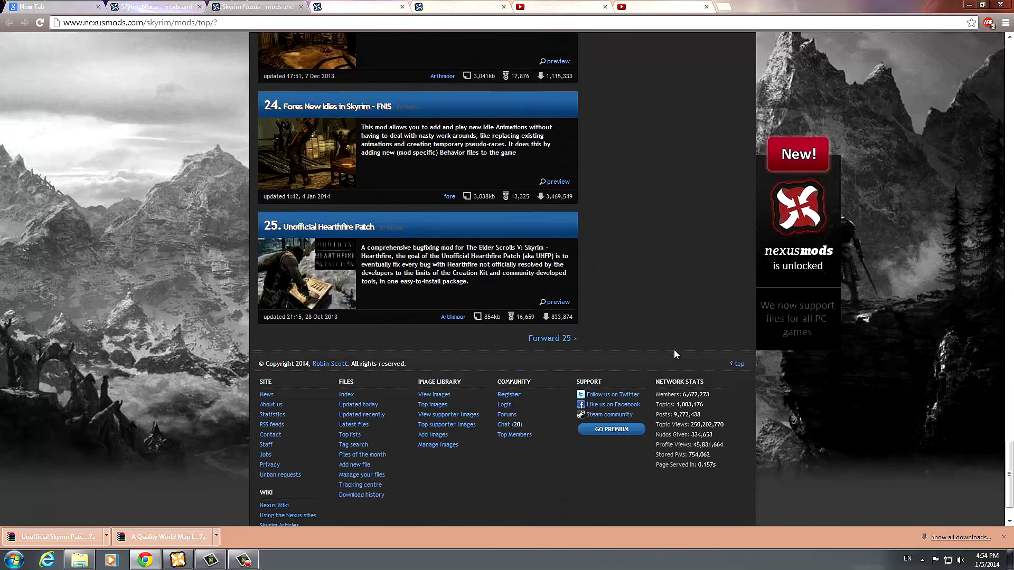
scroll(674, 350, up, 20)
scroll(692, 346, up, 15)
scroll(695, 346, down, 5)
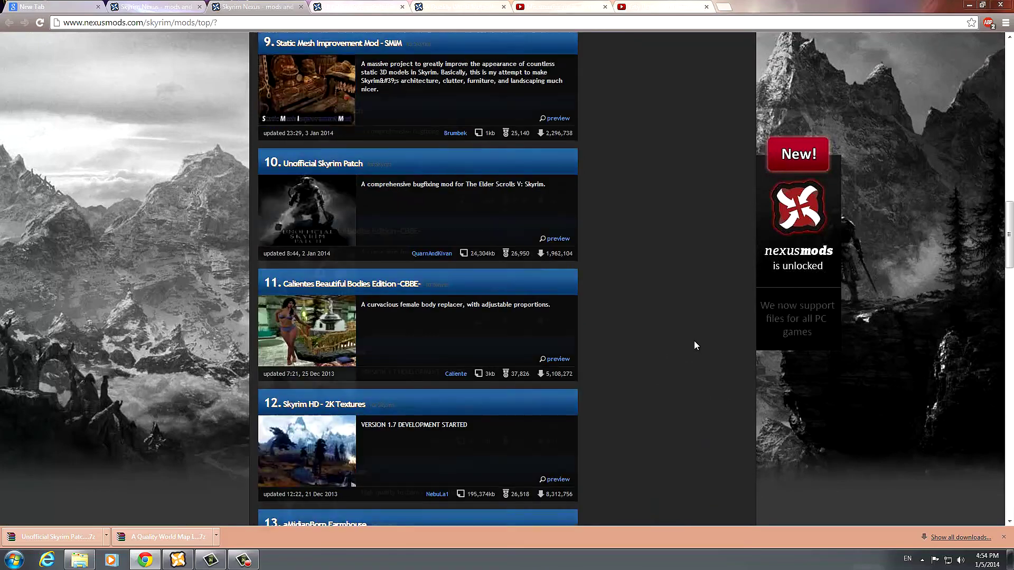
scroll(695, 346, down, 1)
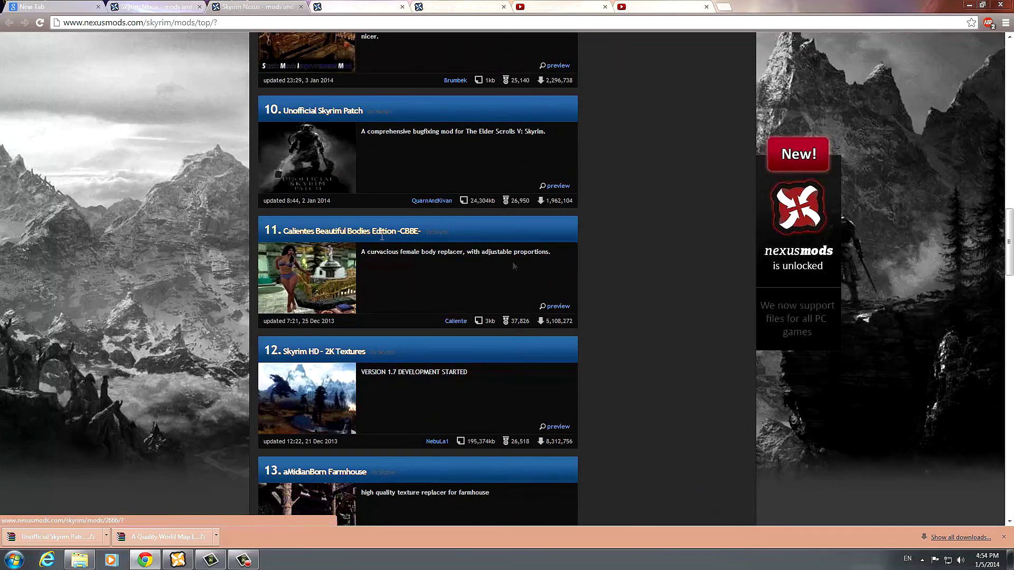
scroll(663, 315, up, 4)
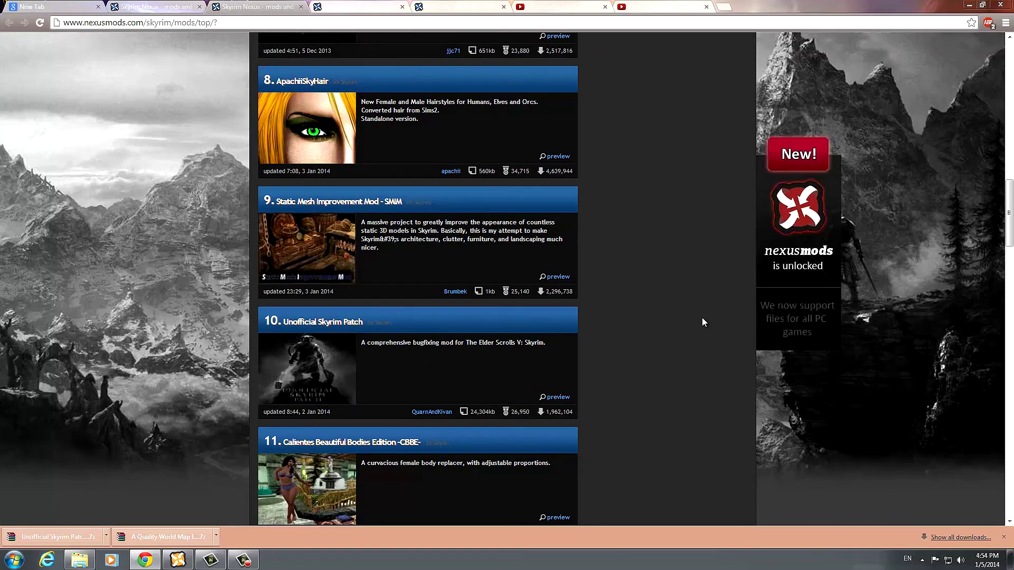
scroll(701, 322, up, 19)
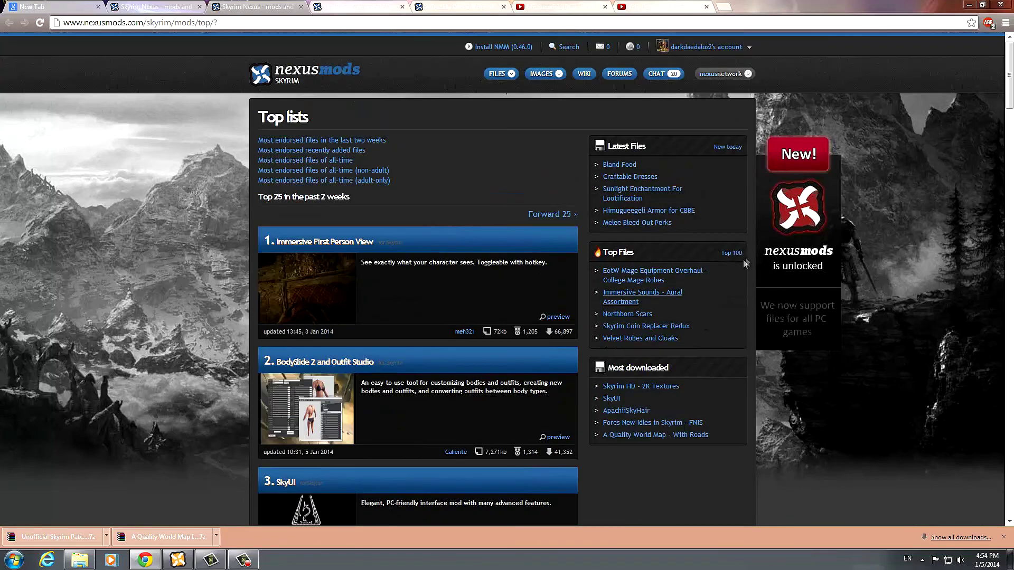
Revisit the A Quality World Map - With Roads and Unofficial Skyrim Patch pages, and minimize the browser.
click(580, 4)
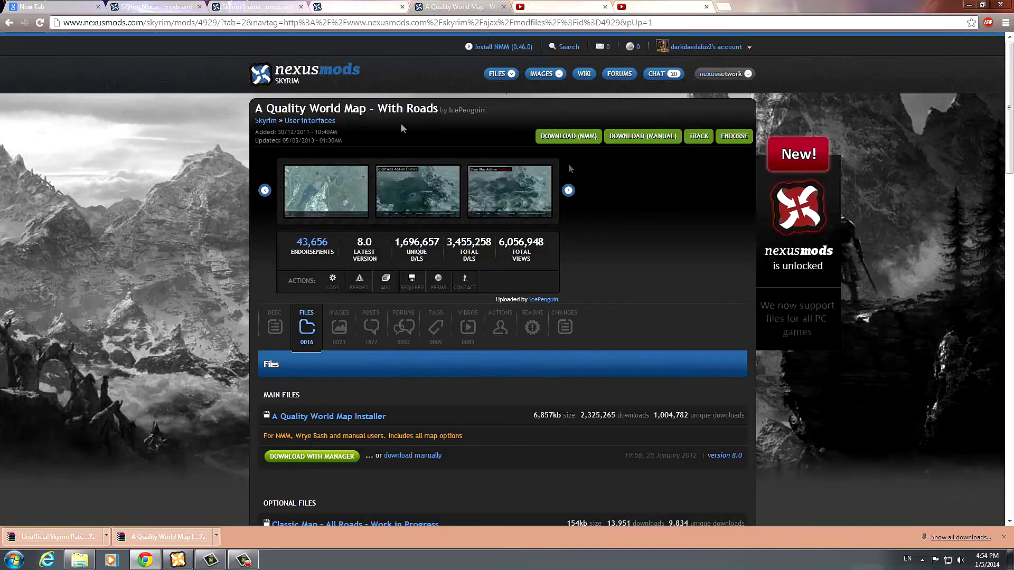
click(348, 5)
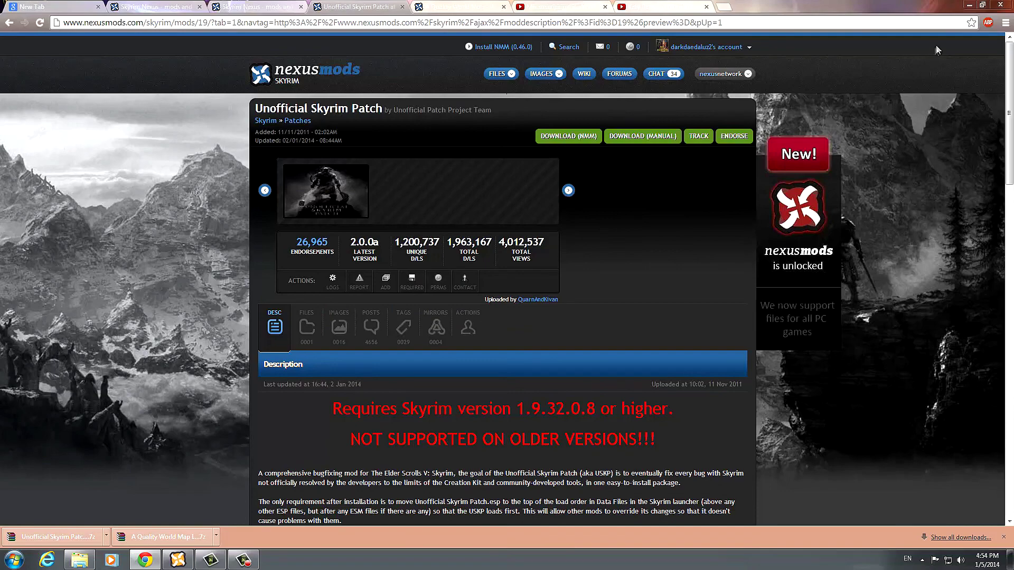
click(969, 6)
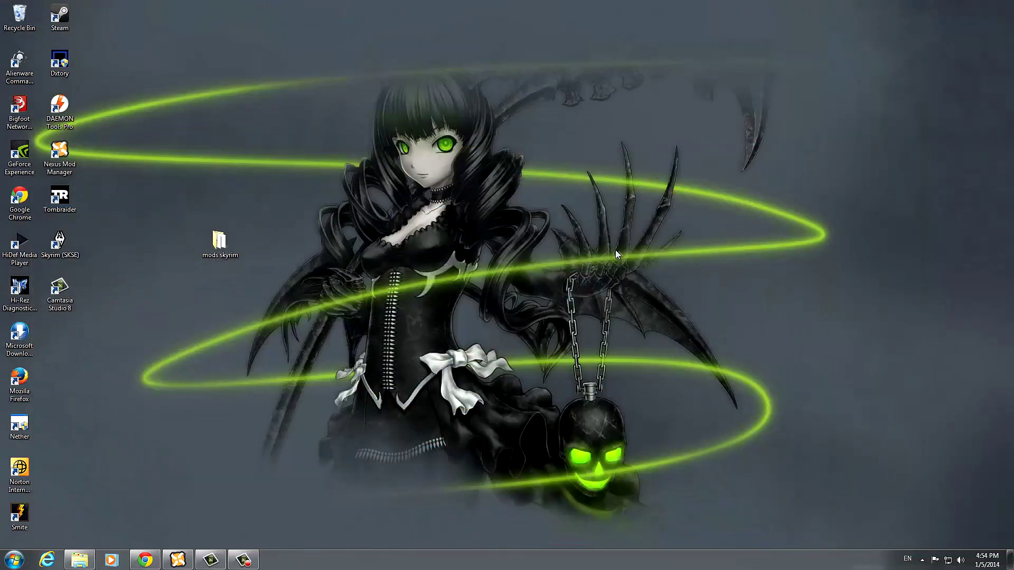